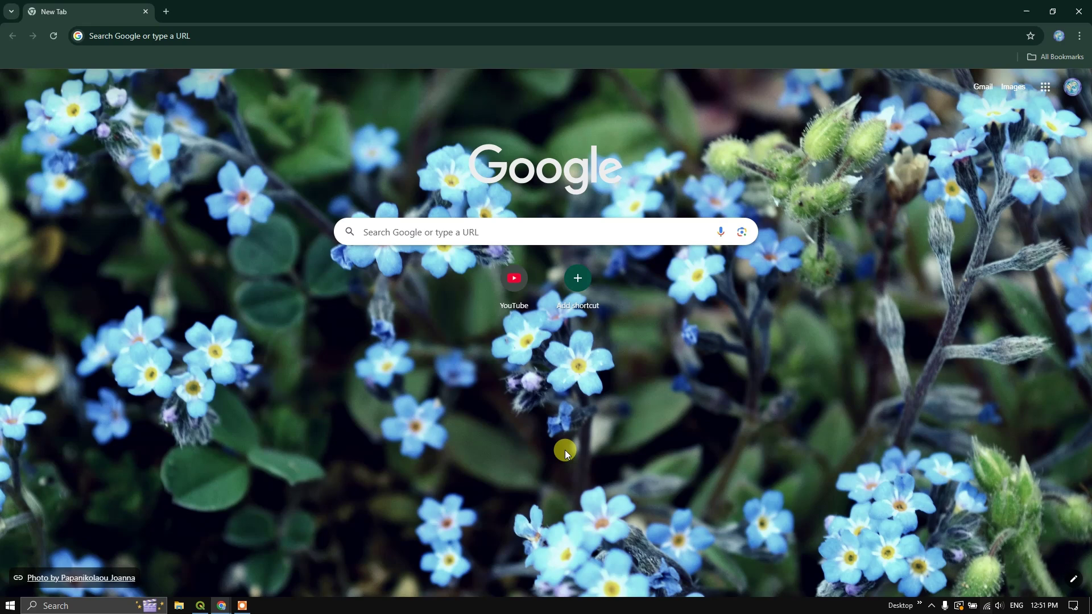
- Run a Google search for 'usgs earthquake catalog' from the search suggestions
click(409, 233)
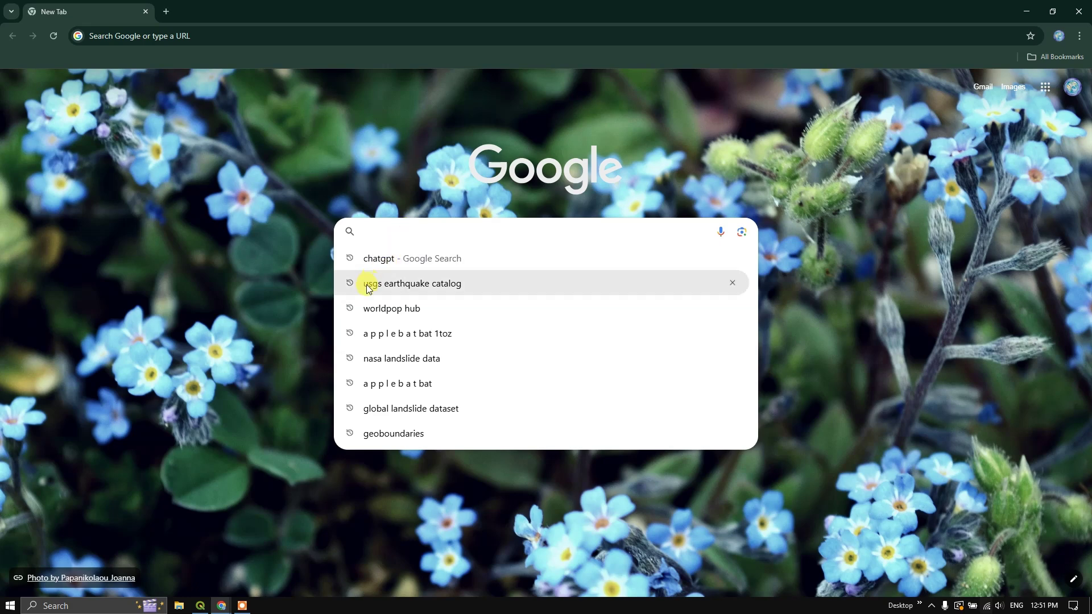
click(449, 285)
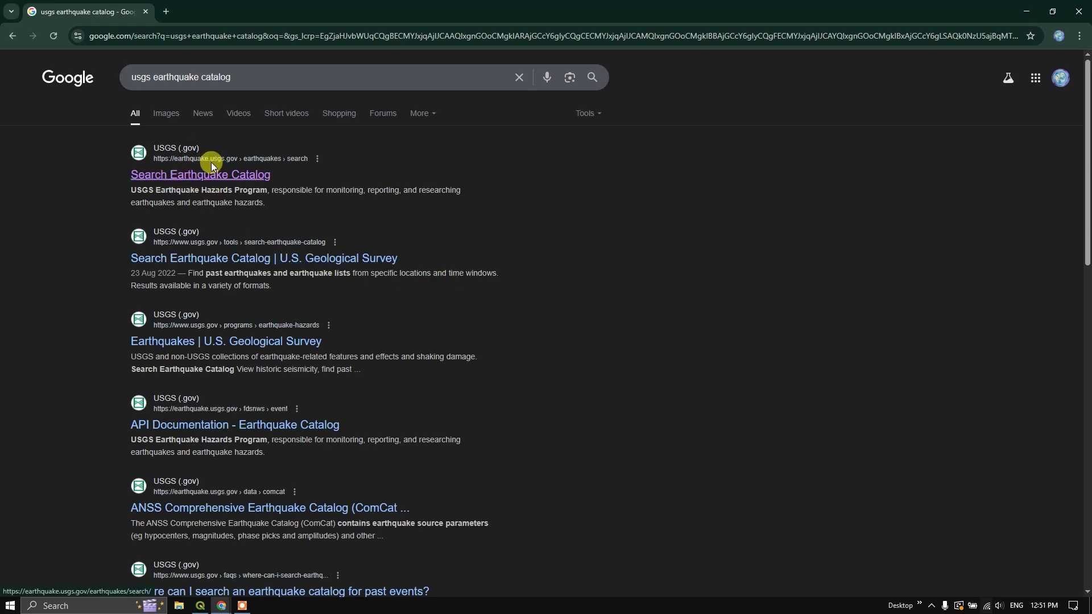
- Open the USGS 'Search Earthquake Catalog' result and view its default search options
click(176, 174)
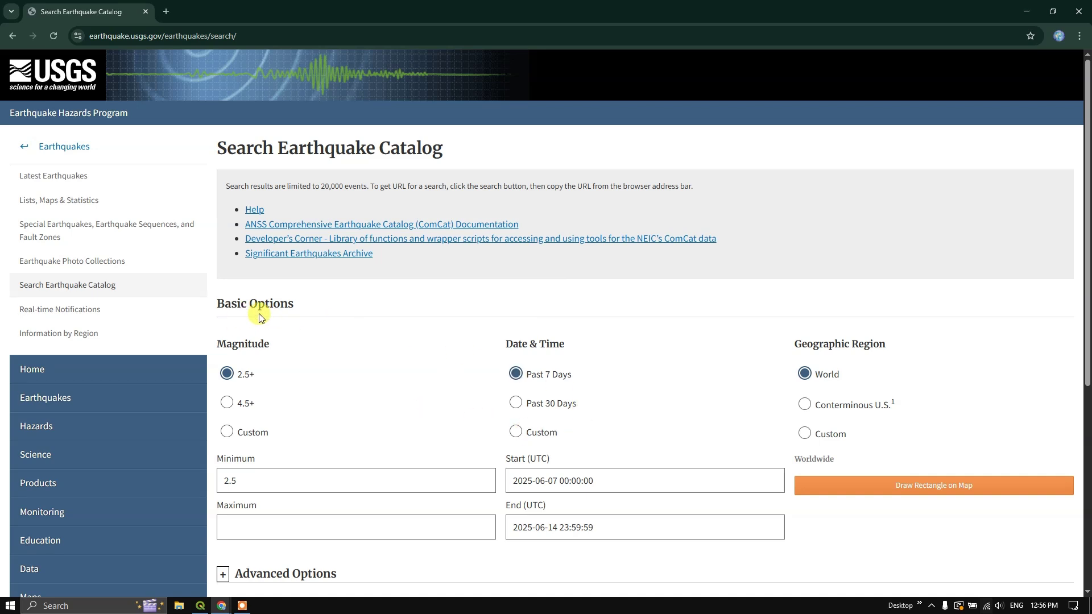
scroll(287, 324, down, 1)
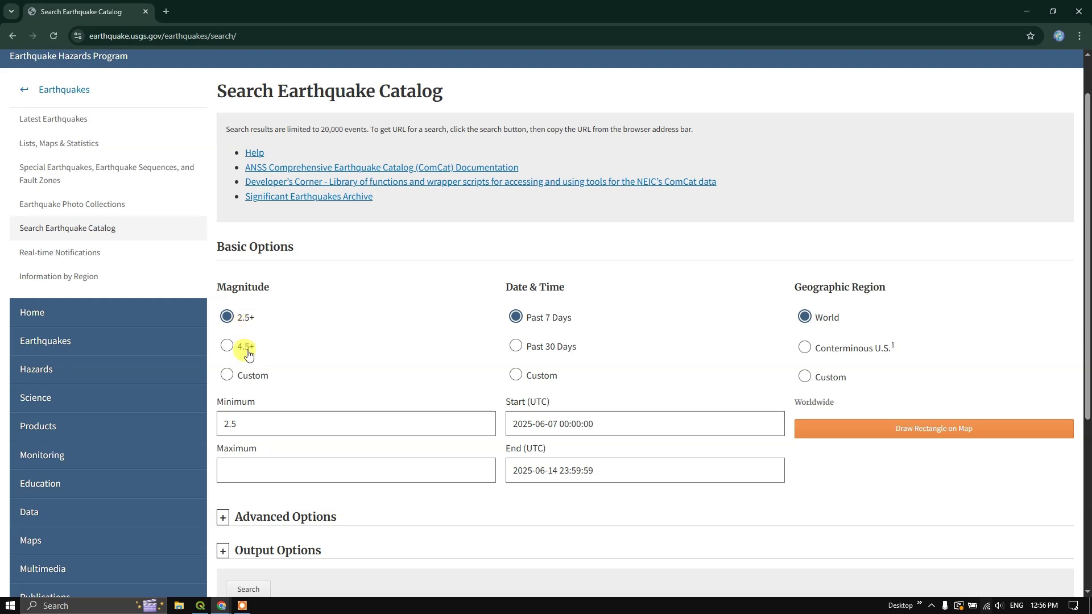
- Use a custom magnitude range with minimum 2.5 and maximum 7.8
click(228, 375)
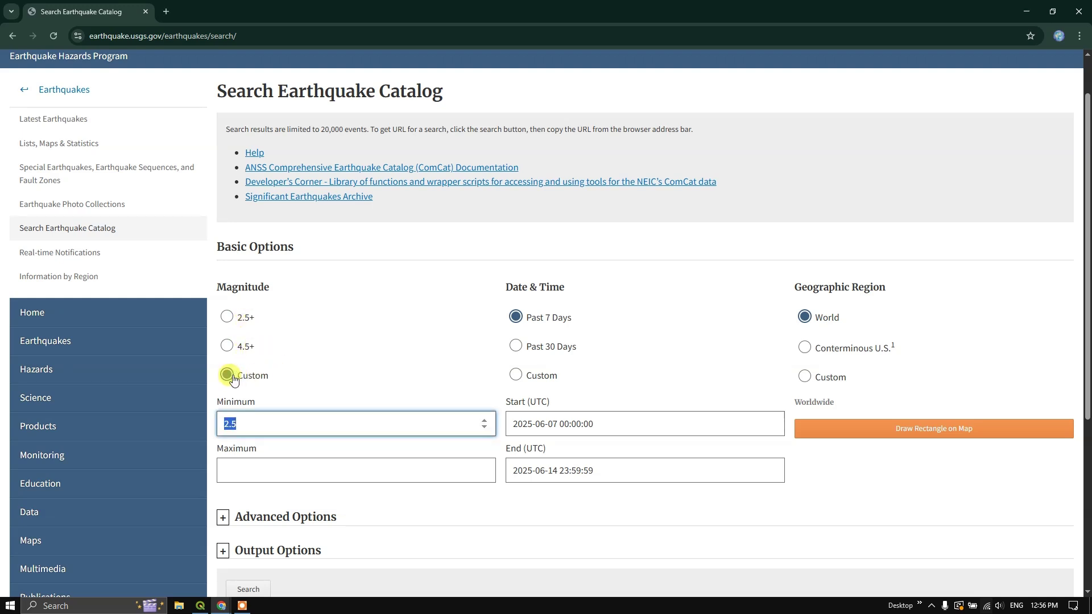
text(2.5)
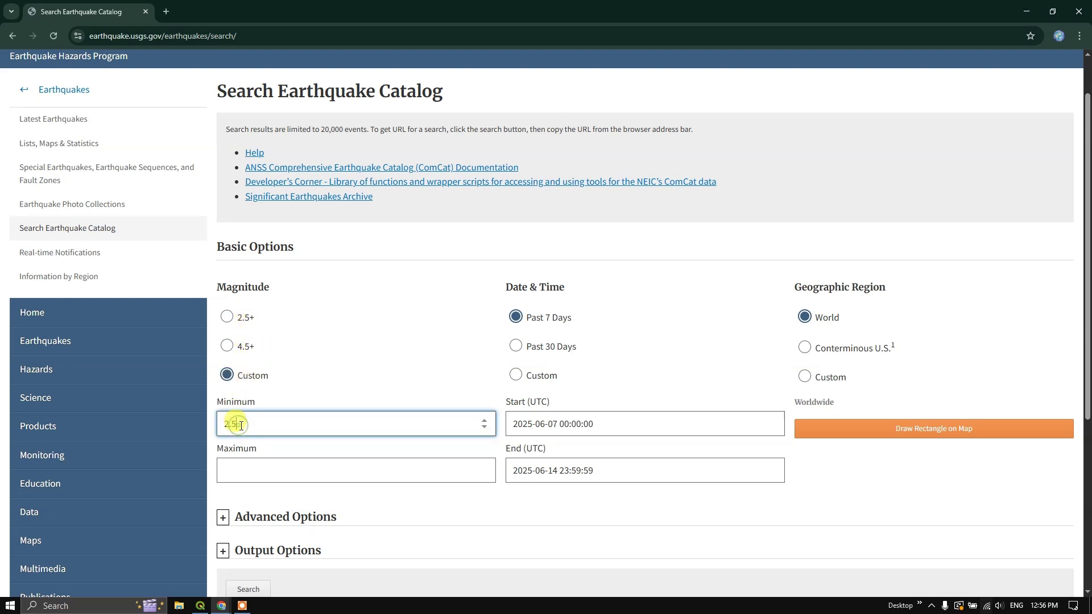
click(233, 465)
text(7)
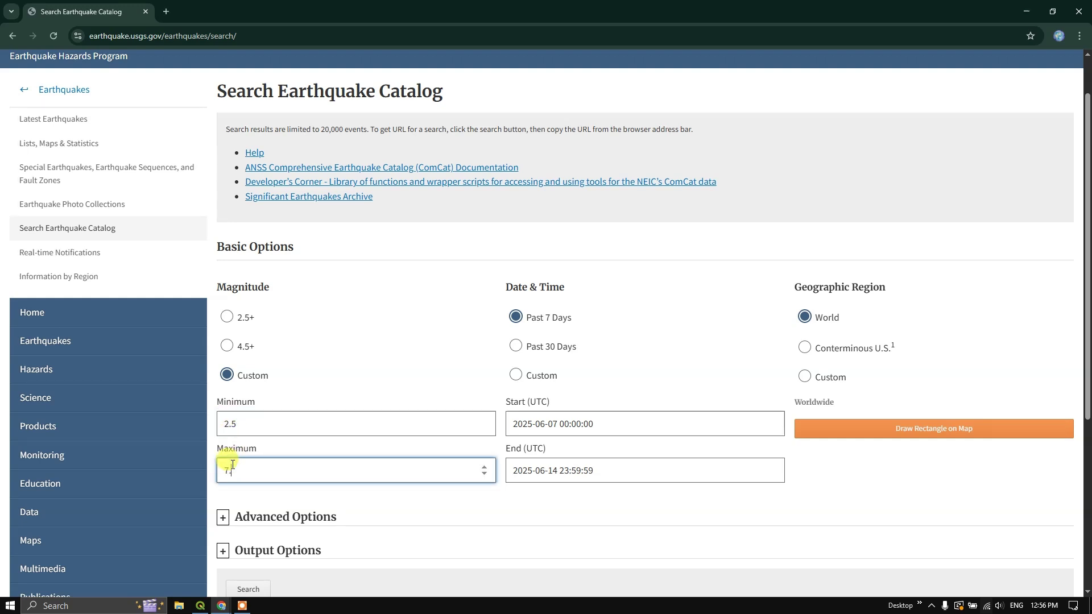
text(.5)
key(BackSpace)
click(571, 424)
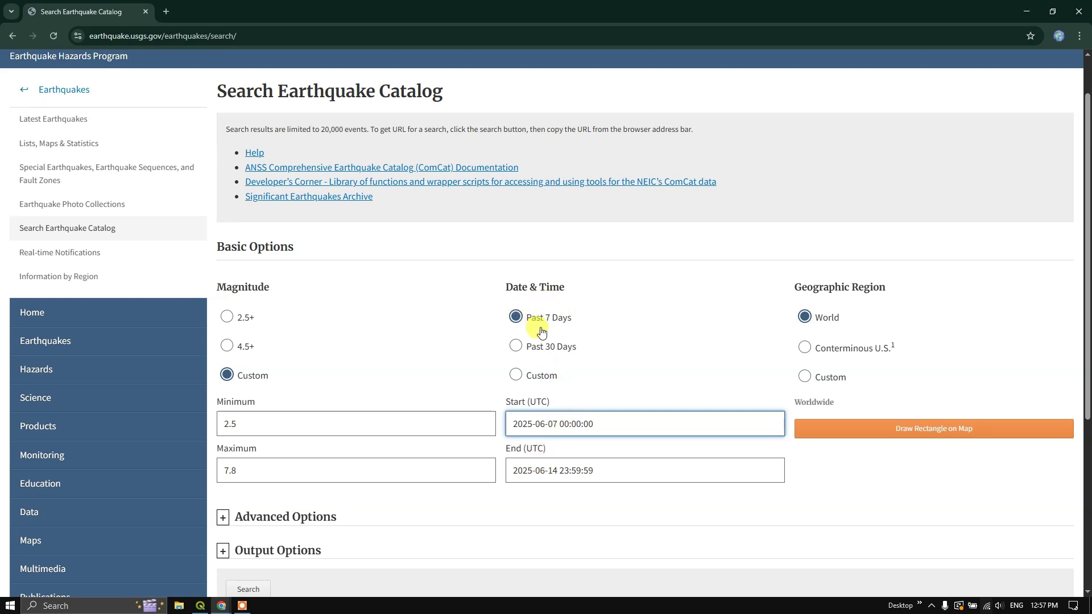
click(516, 377)
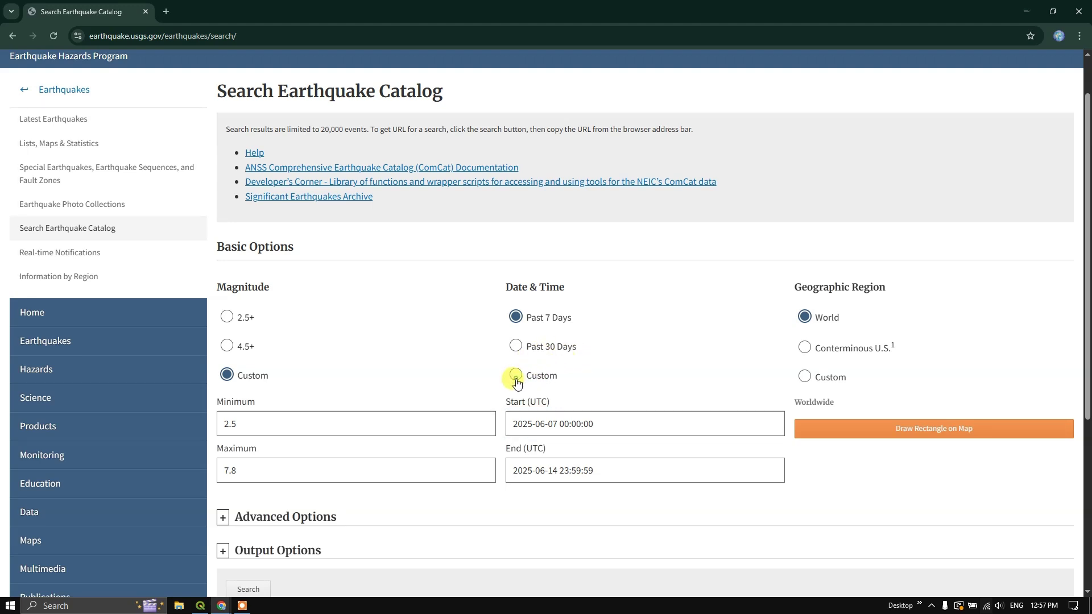
click(533, 425)
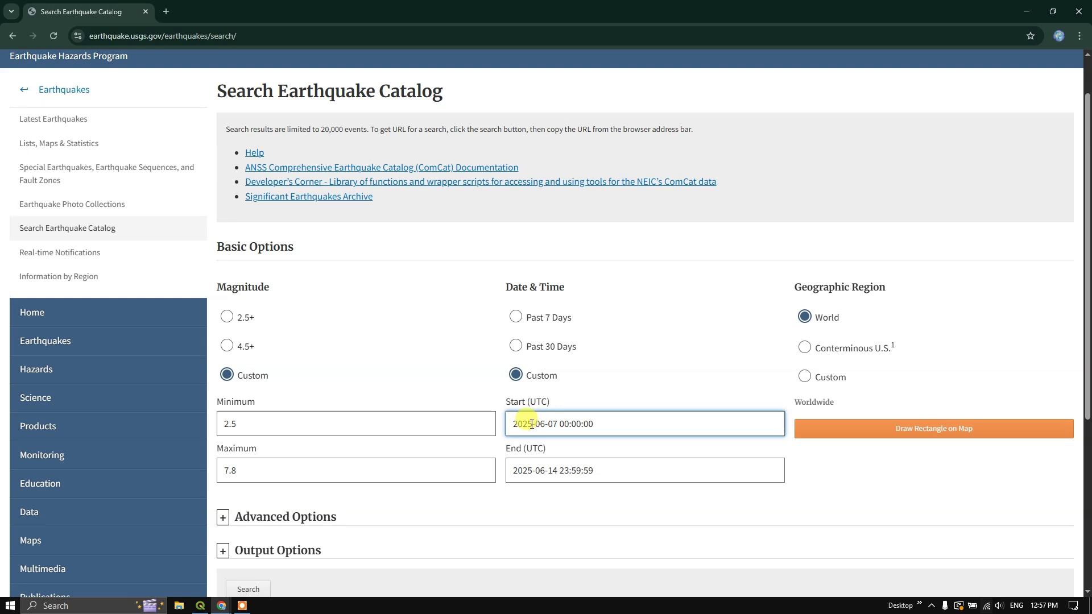
drag(531, 424, 510, 422)
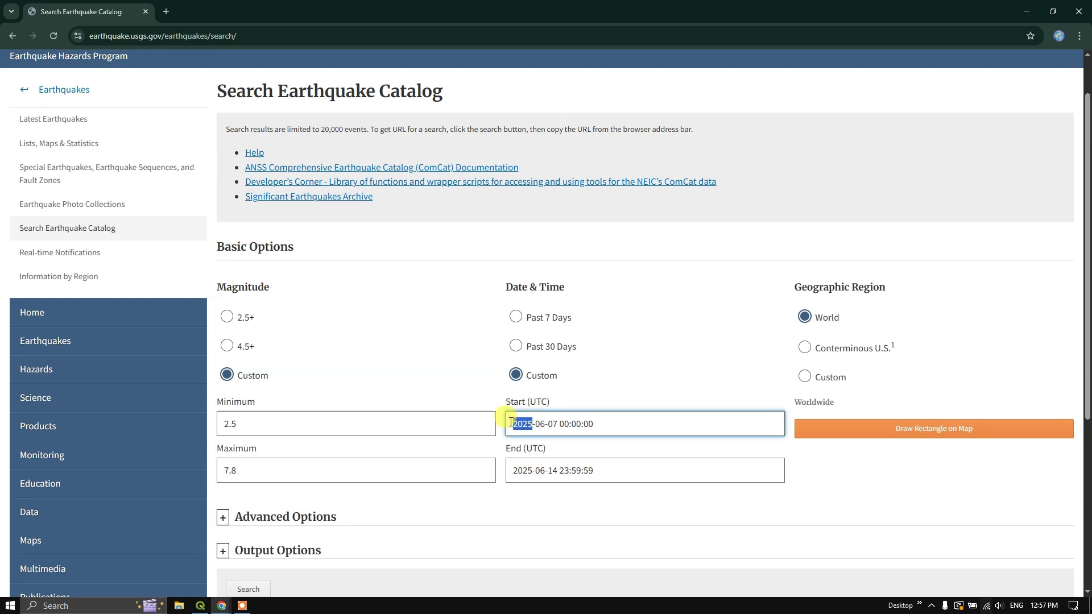
text(2000)
- Draw a custom region rectangle around India, latitude 4.845–36.611, longitude 66.006–95.977
click(804, 377)
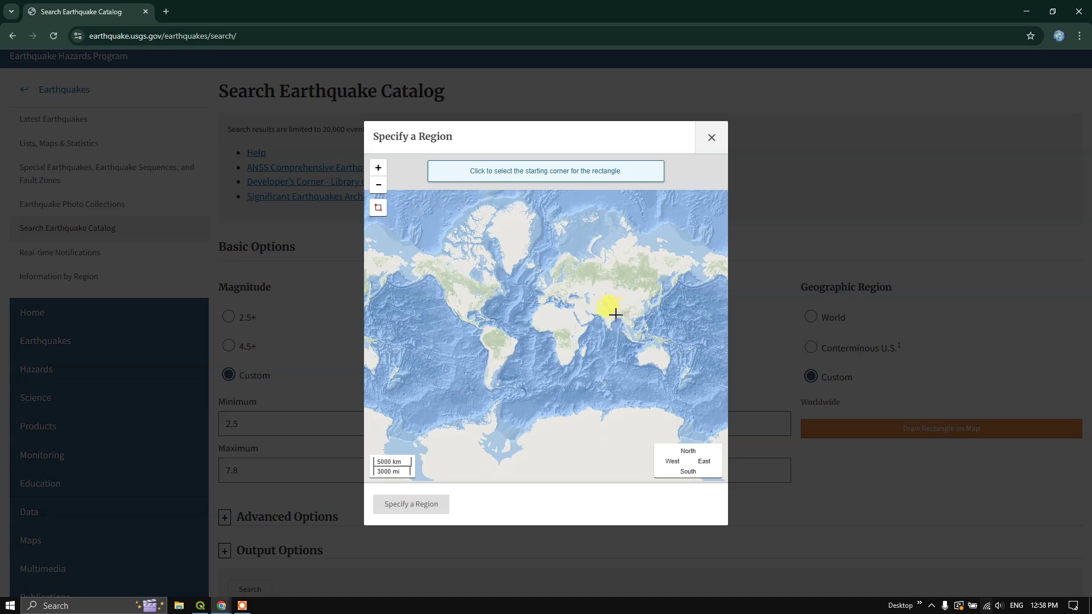
scroll(619, 316, up, 1)
scroll(618, 316, up, 3)
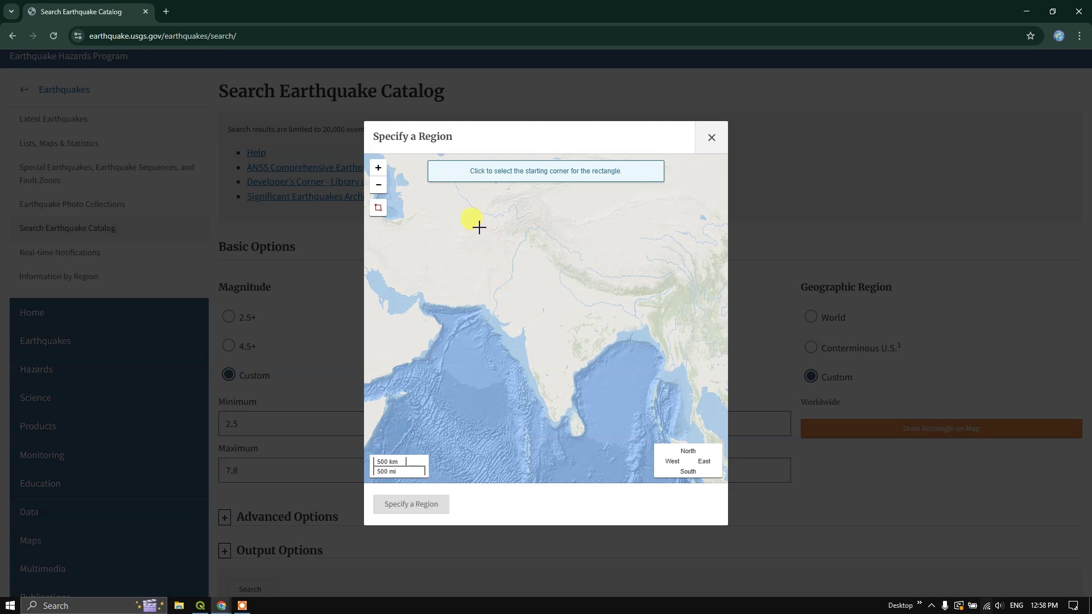
mouse_move(481, 221)
mouse_down()
mouse_move(500, 237)
mouse_move(470, 227)
mouse_up()
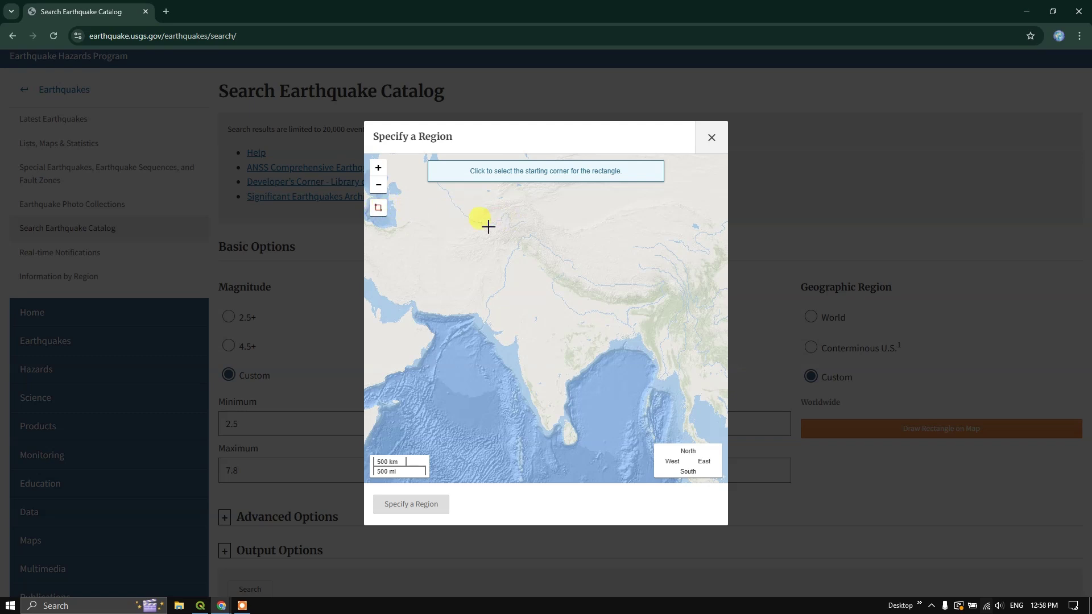
click(474, 228)
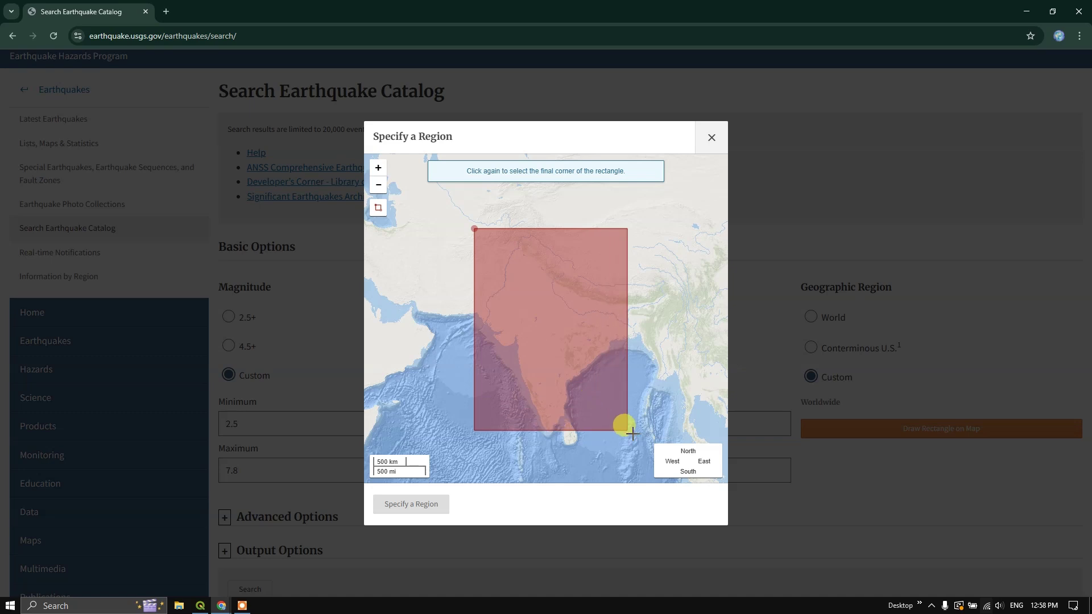
click(669, 453)
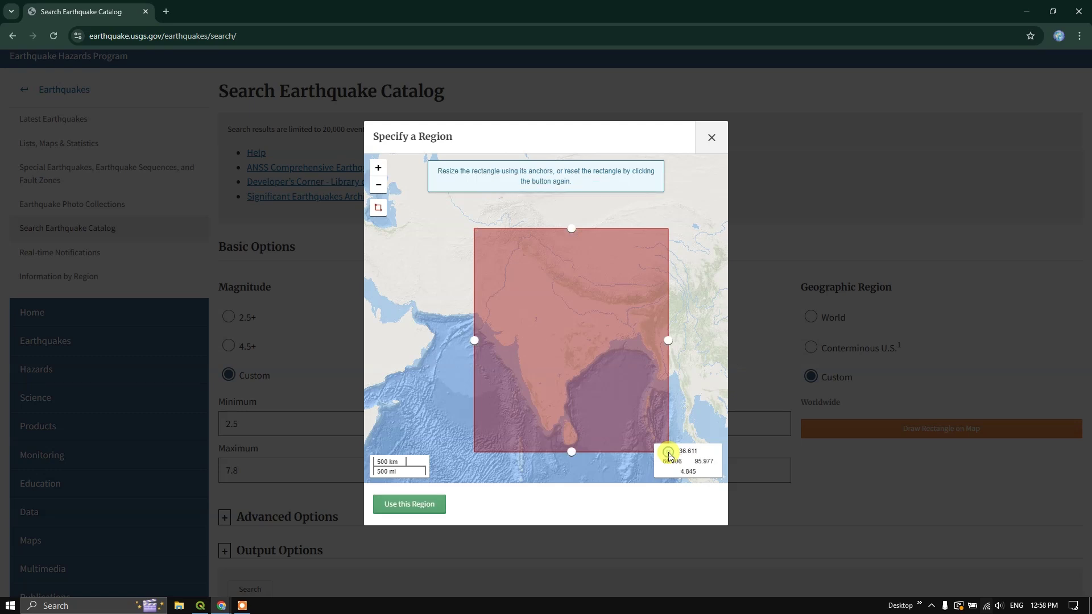
- Apply the India rectangle and expand Advanced Options showing bounds N 36.611, S 4.845, W 66.006, E 95.977
click(416, 508)
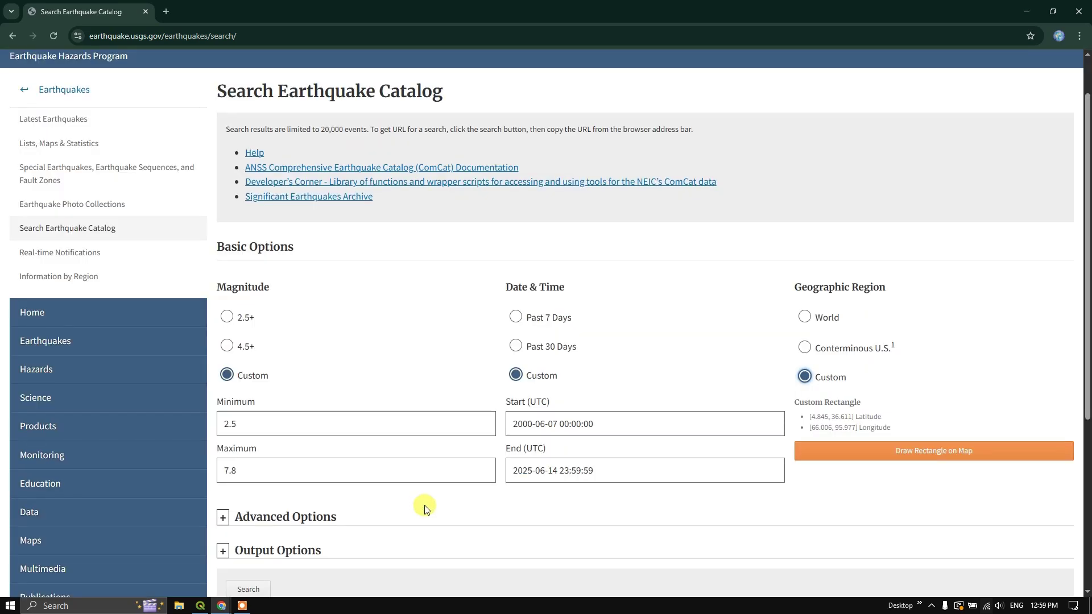
scroll(917, 472, down, 2)
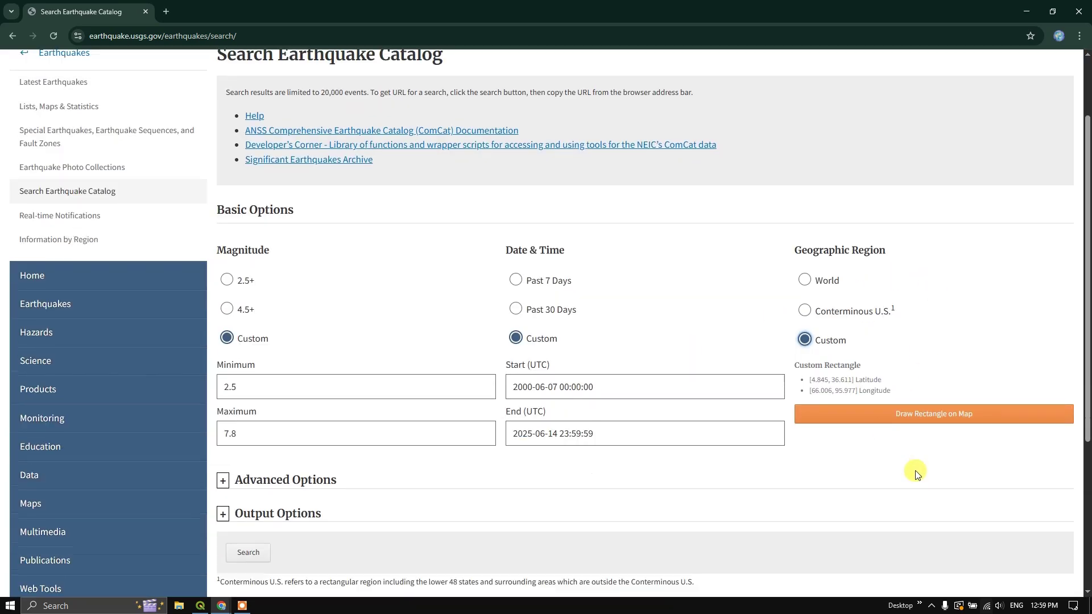
scroll(898, 428, down, 2)
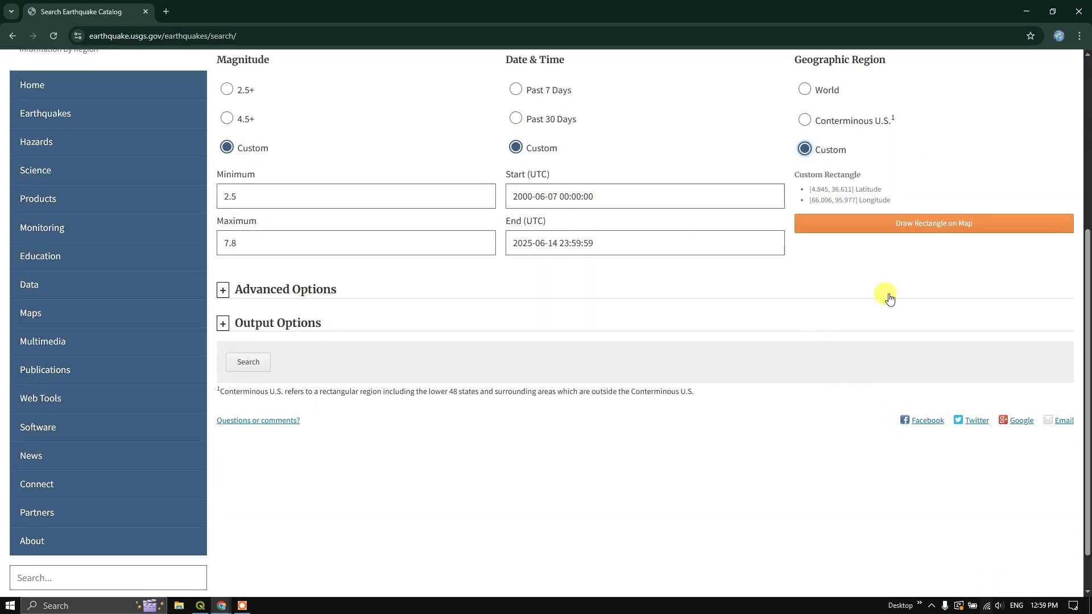
click(224, 291)
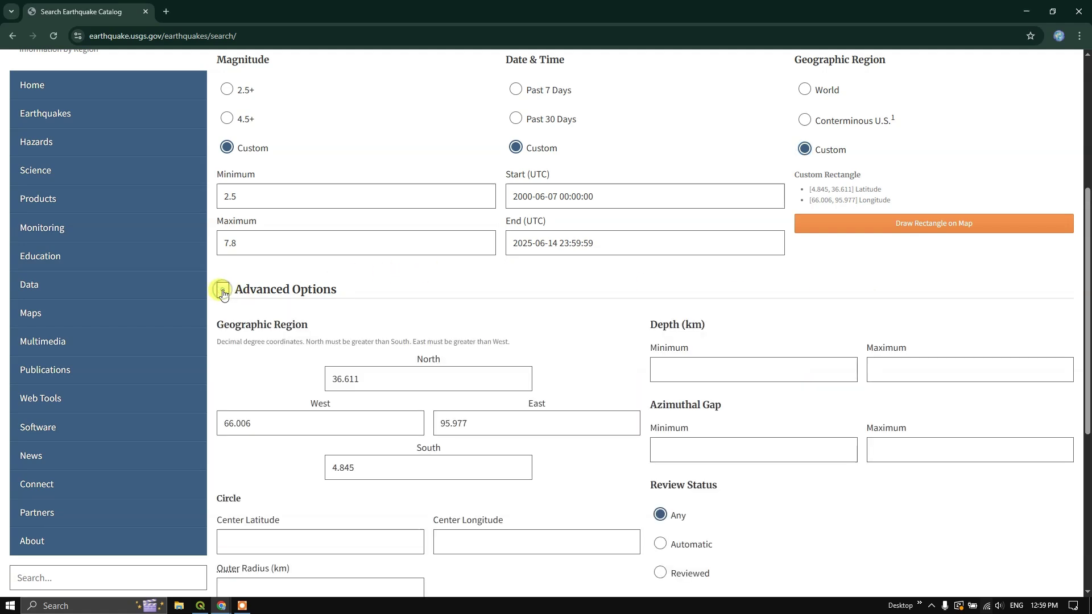
scroll(509, 273, down, 2)
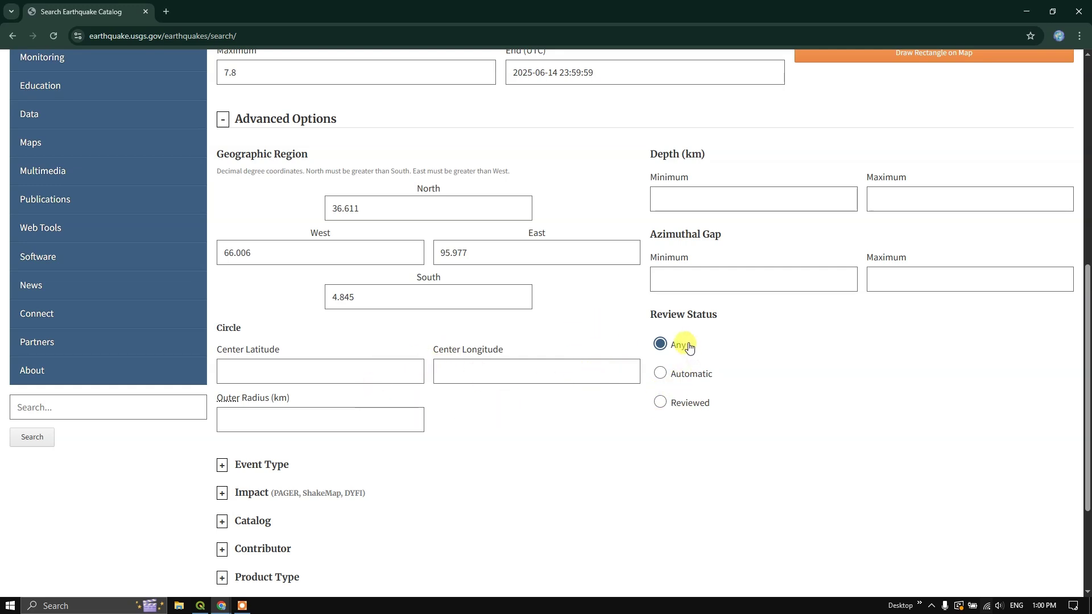
scroll(699, 347, down, 1)
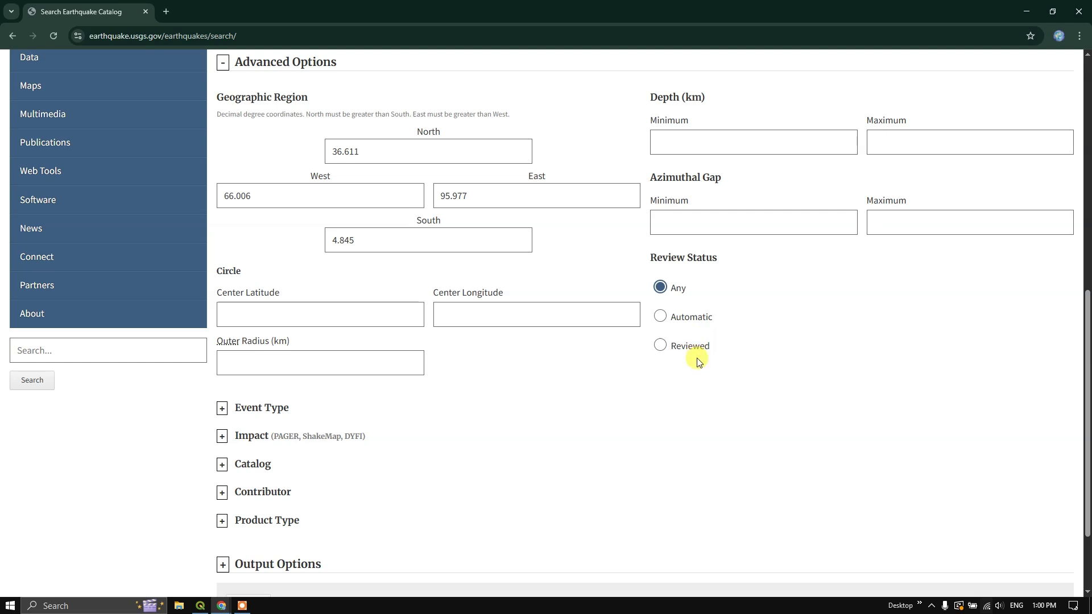
- Restrict the Event Type filter to earthquakes only, then collapse that section
scroll(628, 368, down, 2)
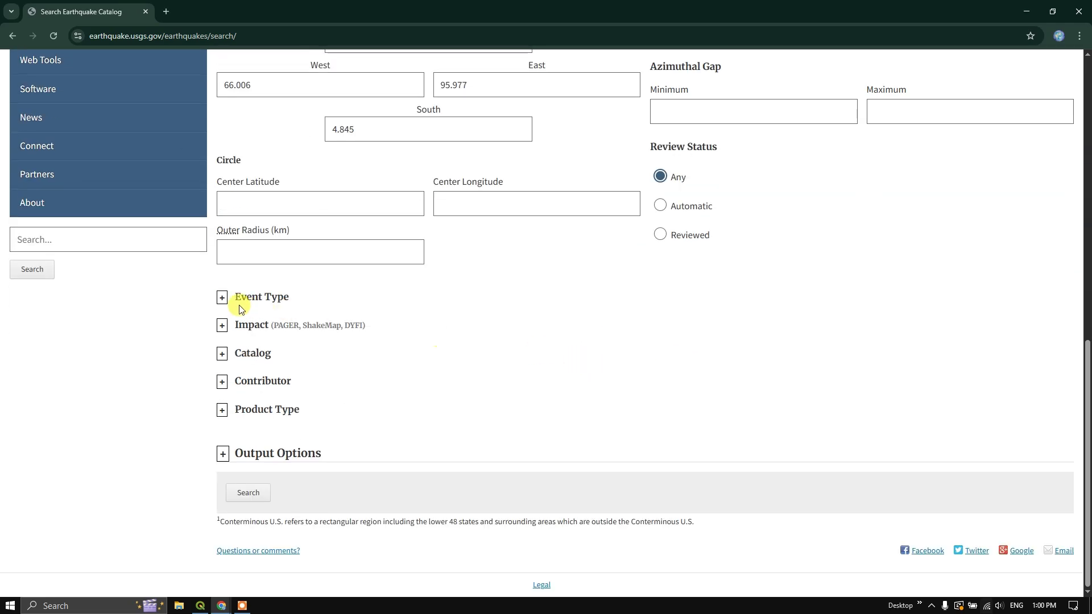
click(222, 299)
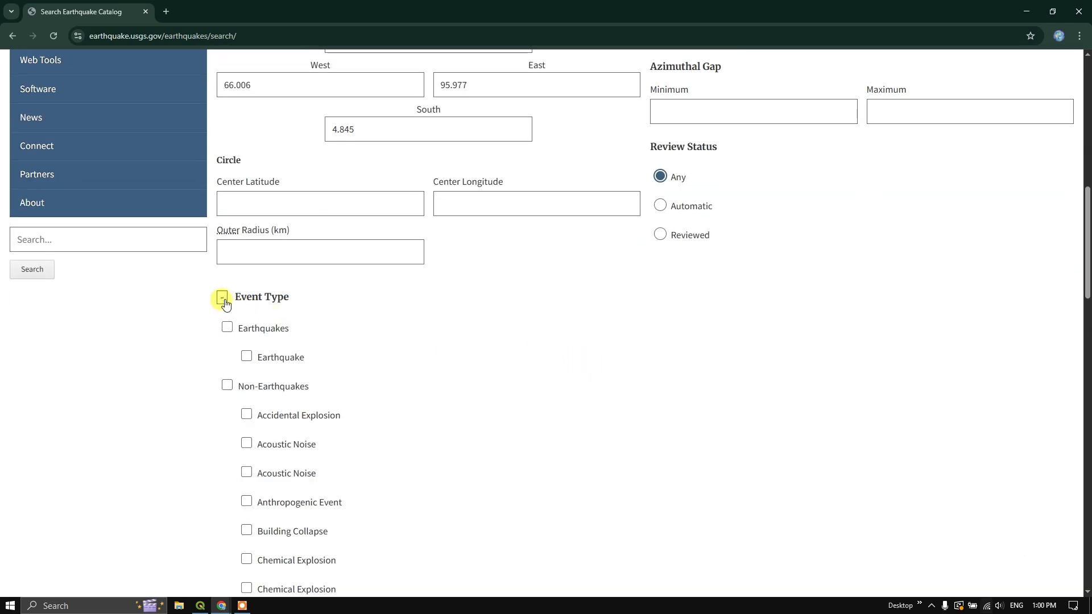
click(227, 328)
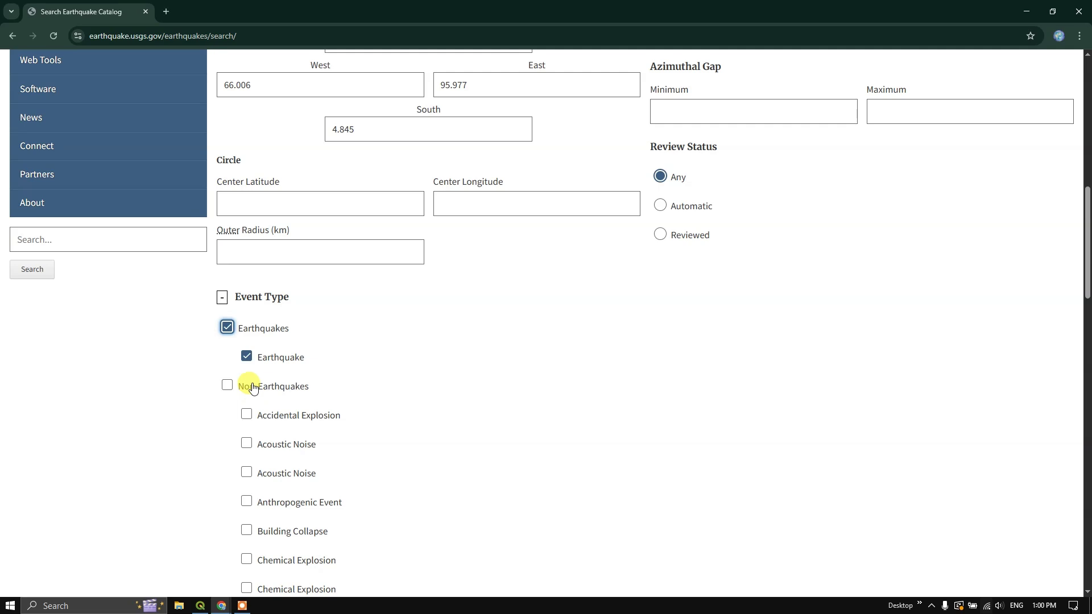
scroll(292, 370, down, 2)
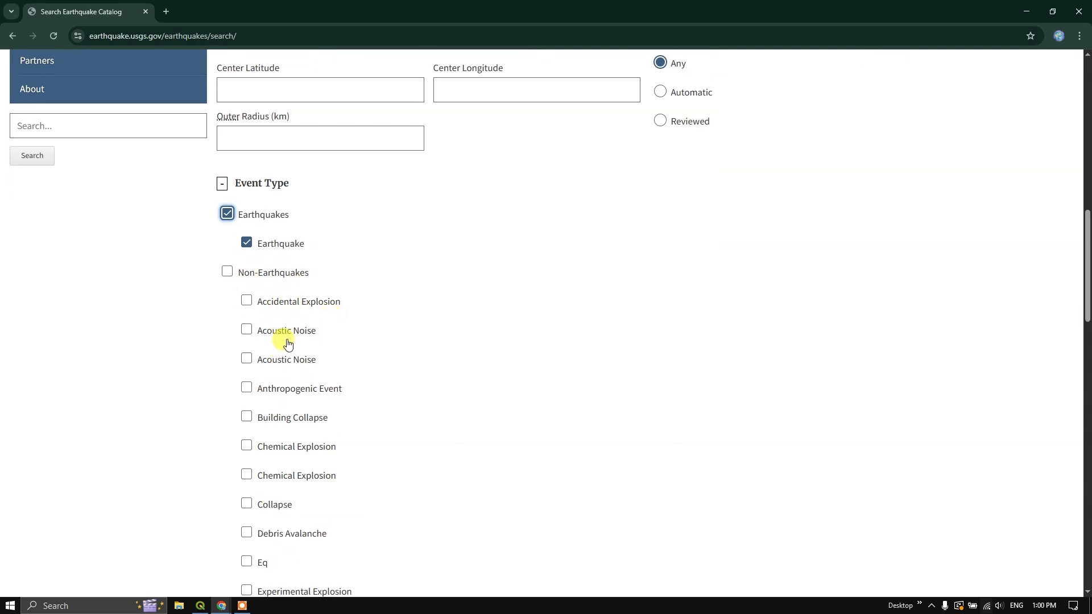
scroll(315, 353, down, 2)
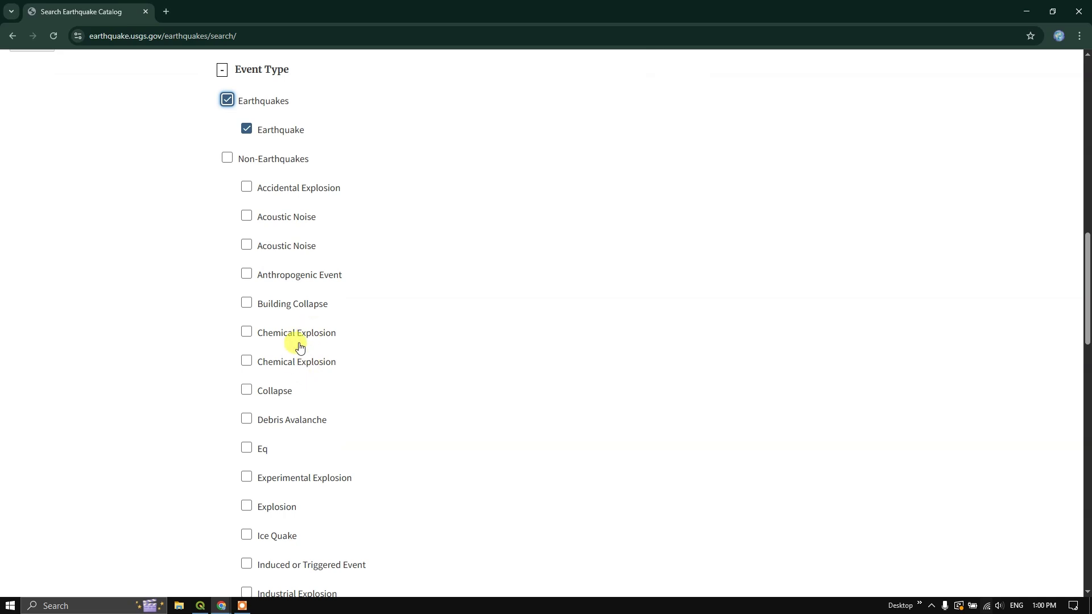
scroll(299, 347, down, 9)
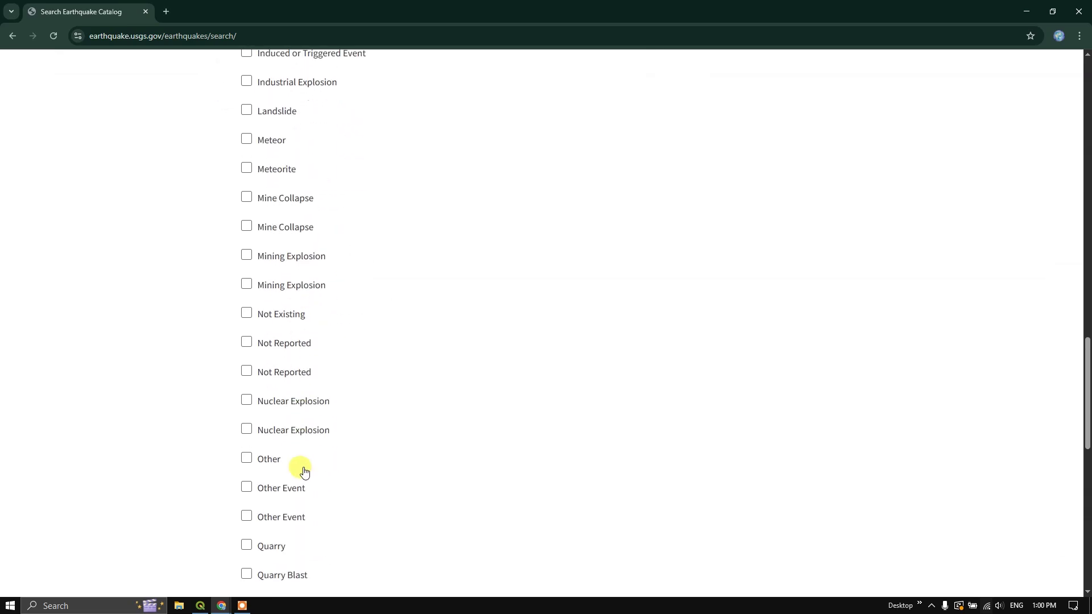
scroll(305, 472, up, 12)
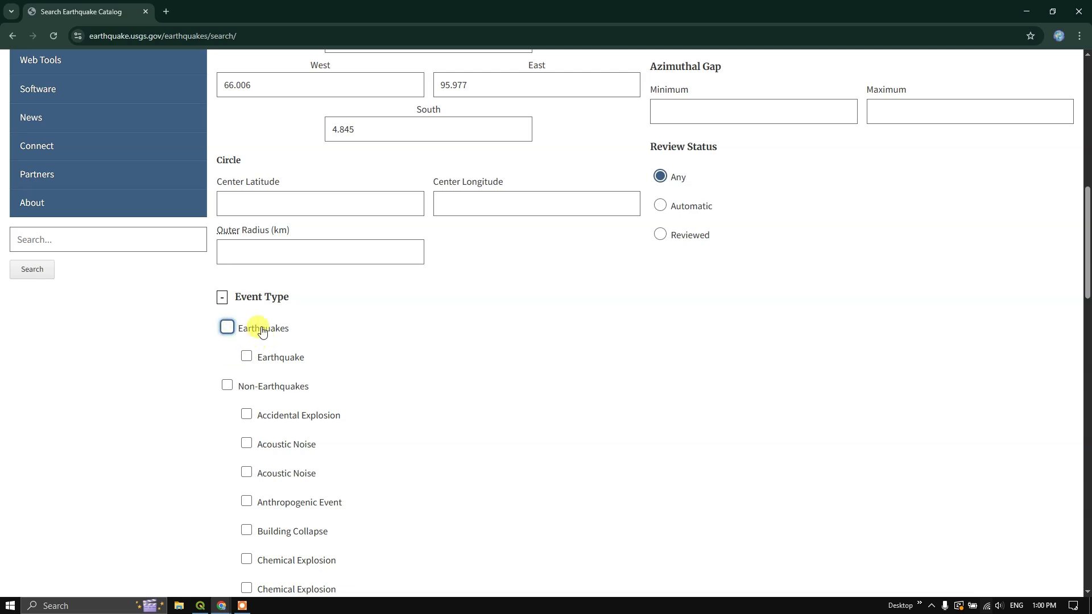
scroll(424, 347, down, 7)
scroll(424, 347, down, 7)
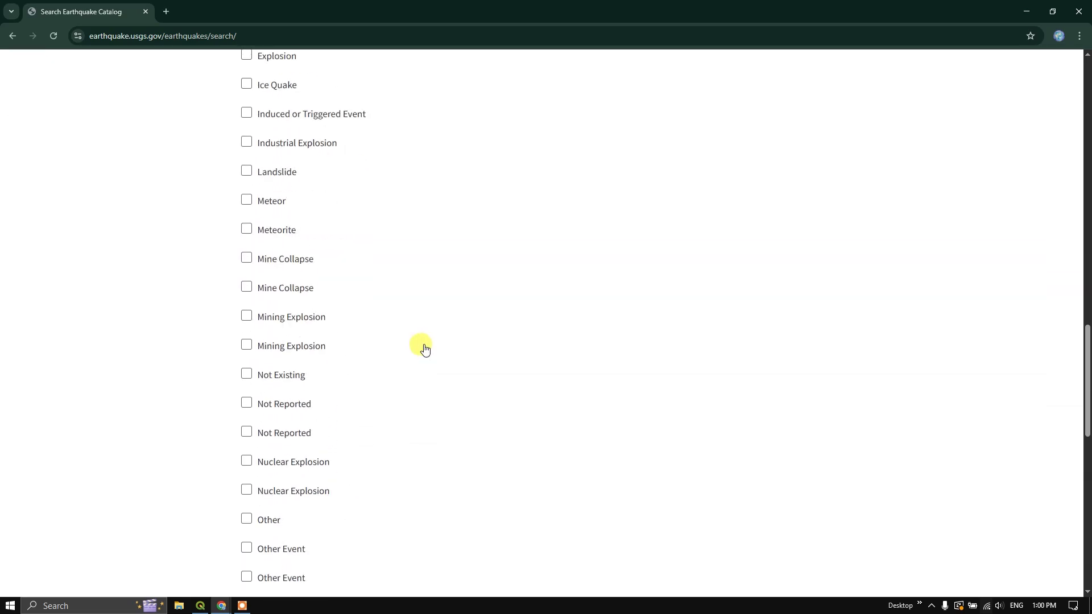
scroll(423, 347, up, 14)
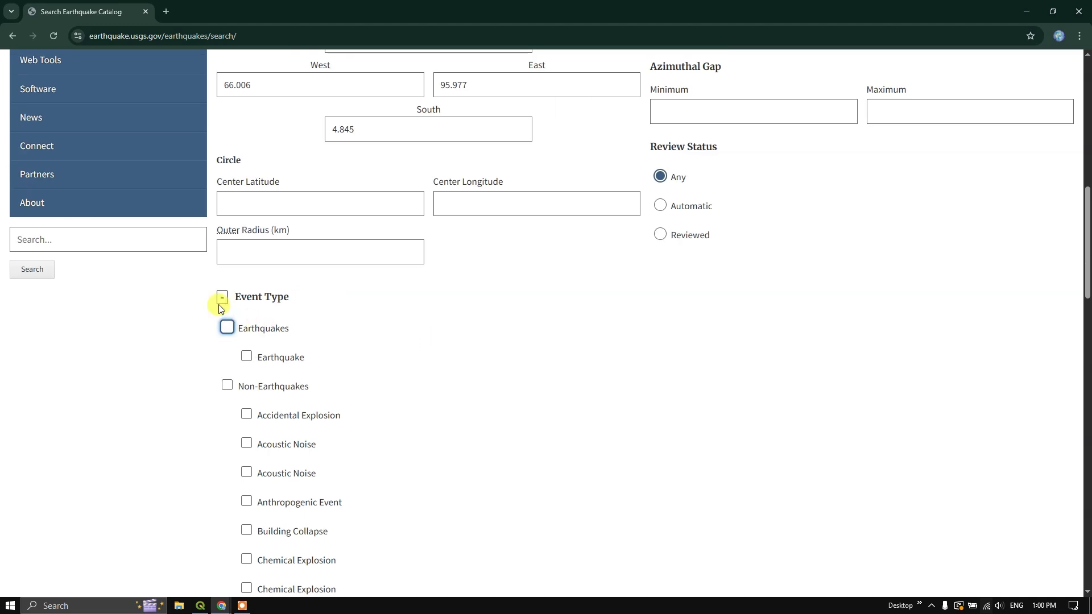
click(221, 297)
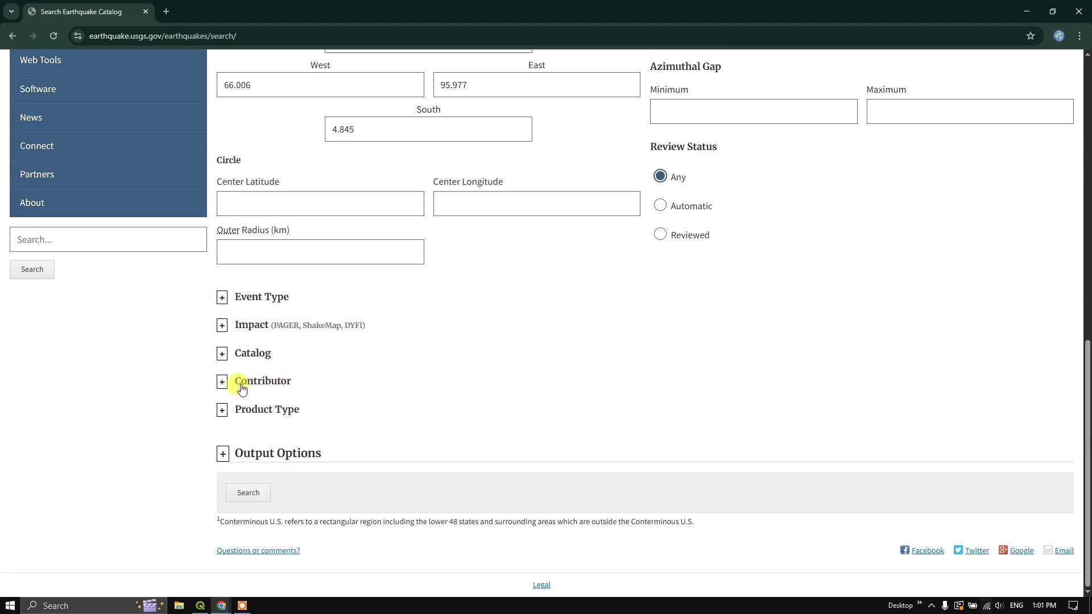
- Confirm the Contributor filter is set to Any and collapse it again
click(222, 381)
scroll(221, 382, down, 2)
scroll(358, 385, down, 6)
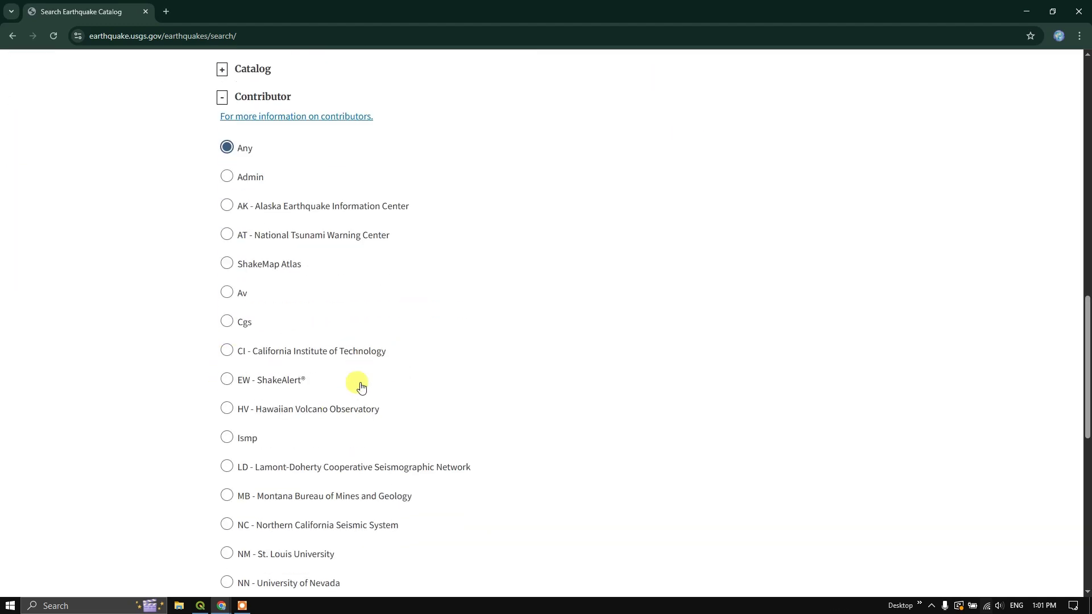
scroll(359, 386, down, 2)
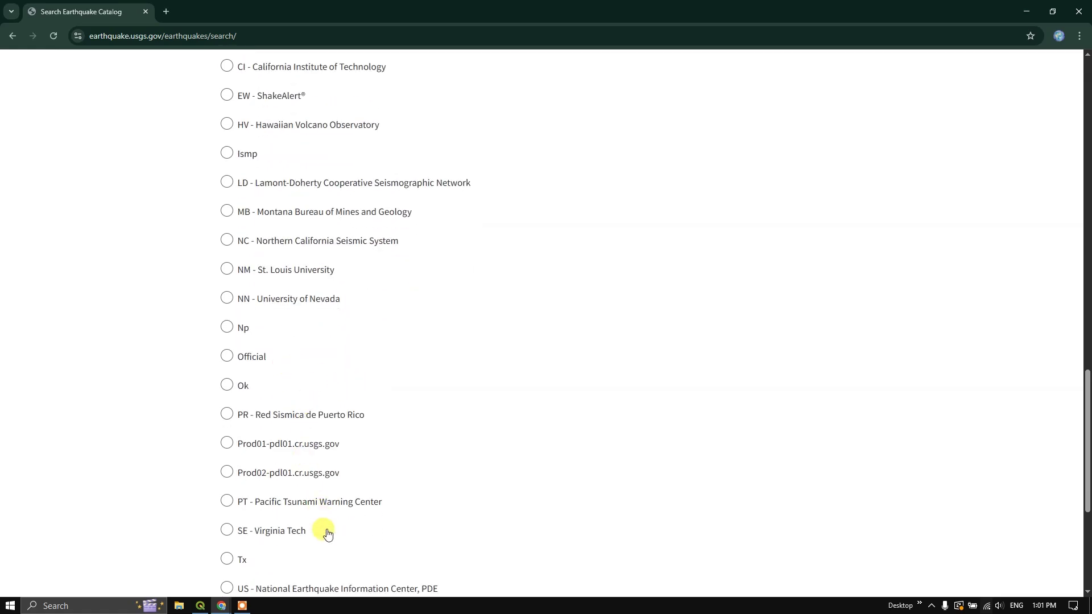
scroll(326, 528, down, 3)
scroll(327, 527, up, 13)
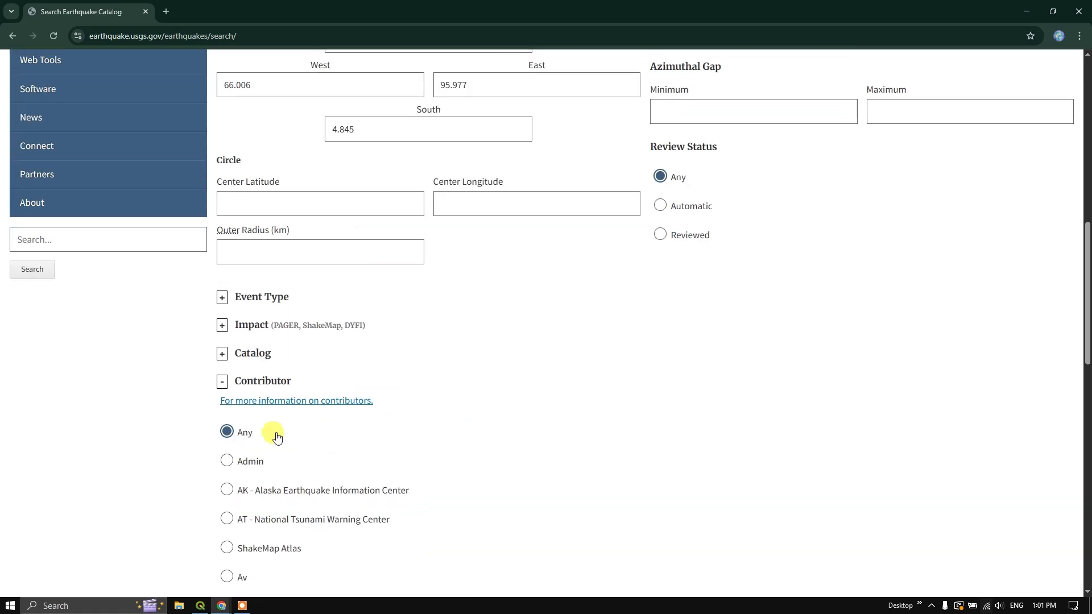
click(222, 382)
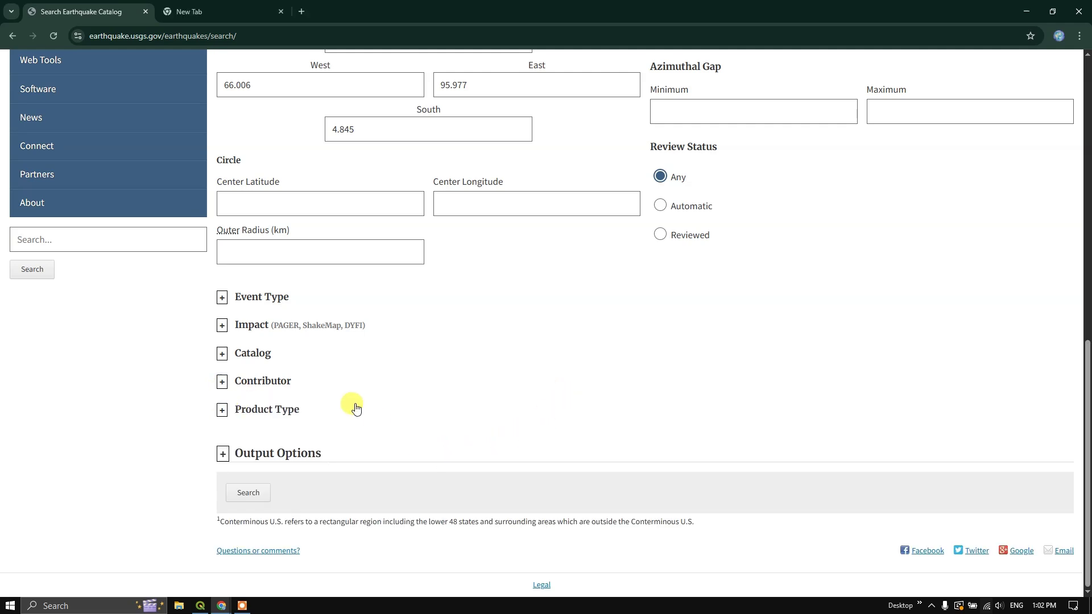
- Choose CSV output ordered Time - Oldest First and run the search to download query.csv
click(224, 455)
scroll(307, 412, down, 3)
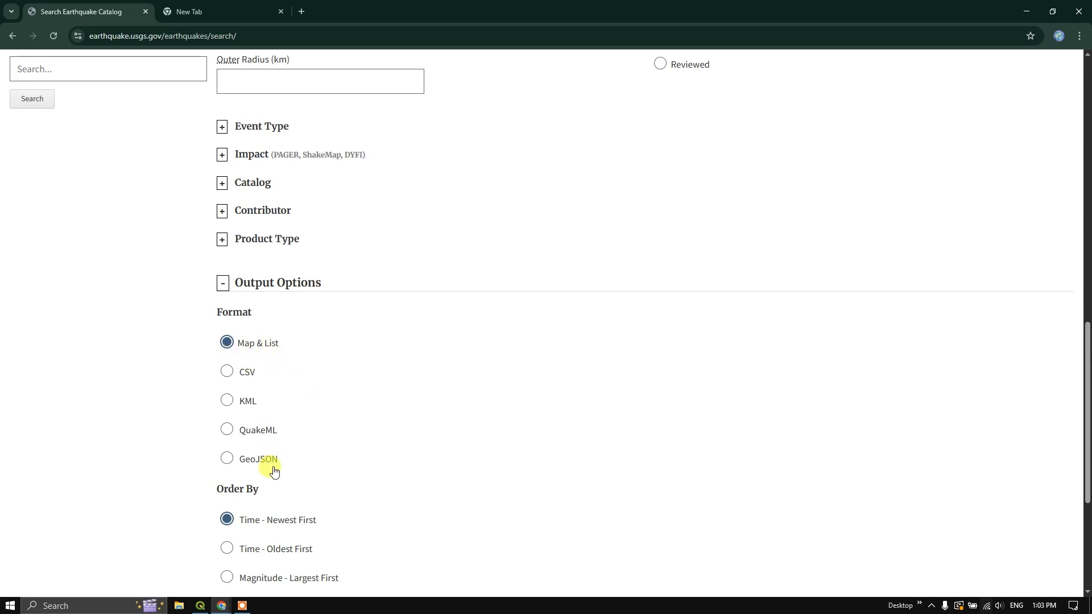
scroll(279, 359, down, 2)
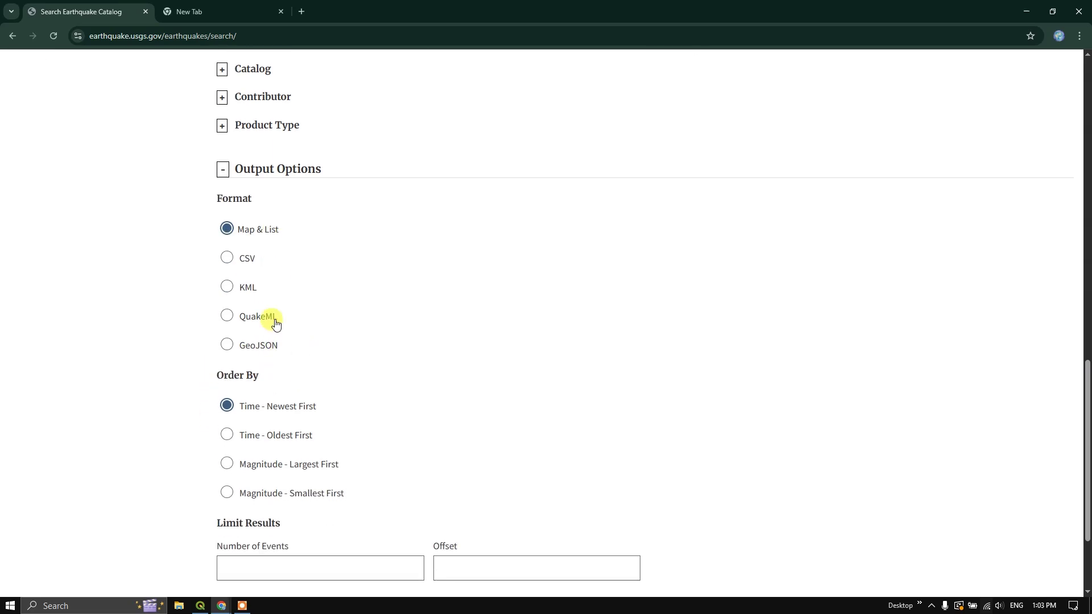
scroll(300, 292, down, 2)
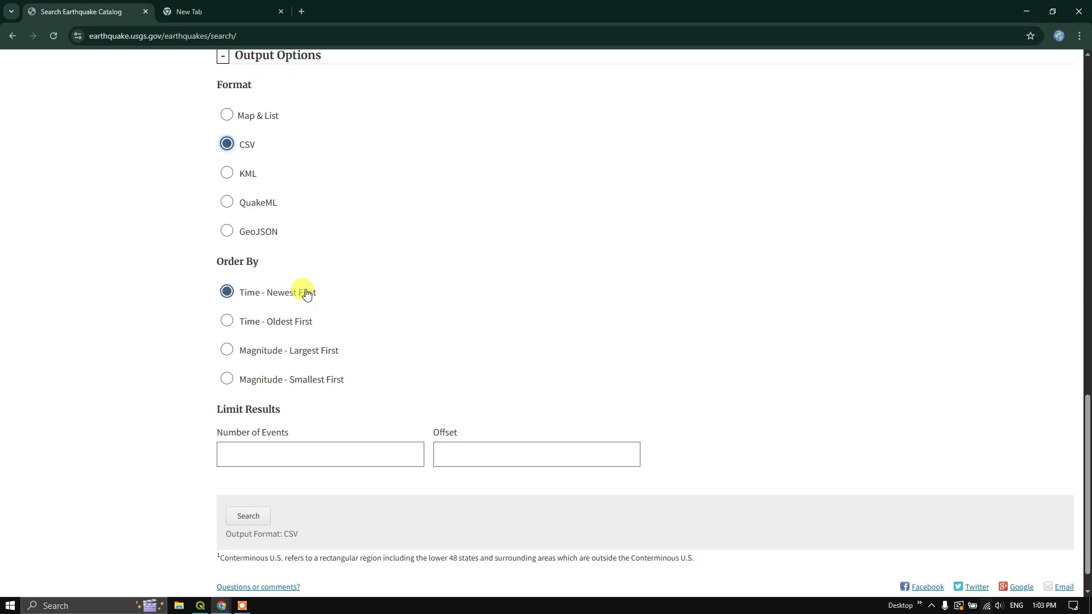
click(227, 322)
scroll(427, 305, down, 1)
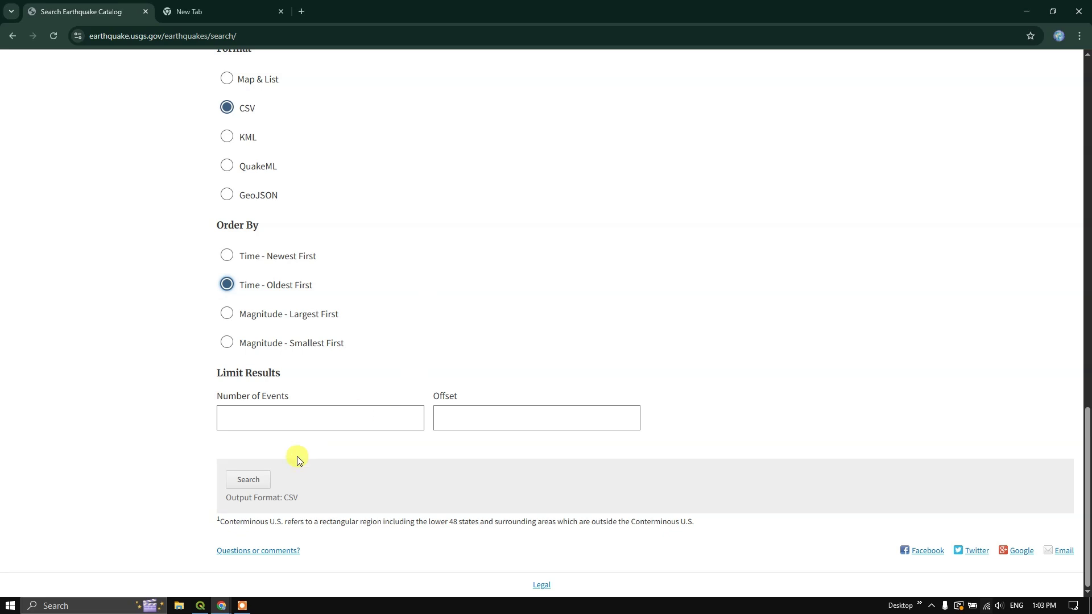
click(255, 485)
- Open the downloaded query.csv in Excel from its folder
scroll(381, 241, up, 1)
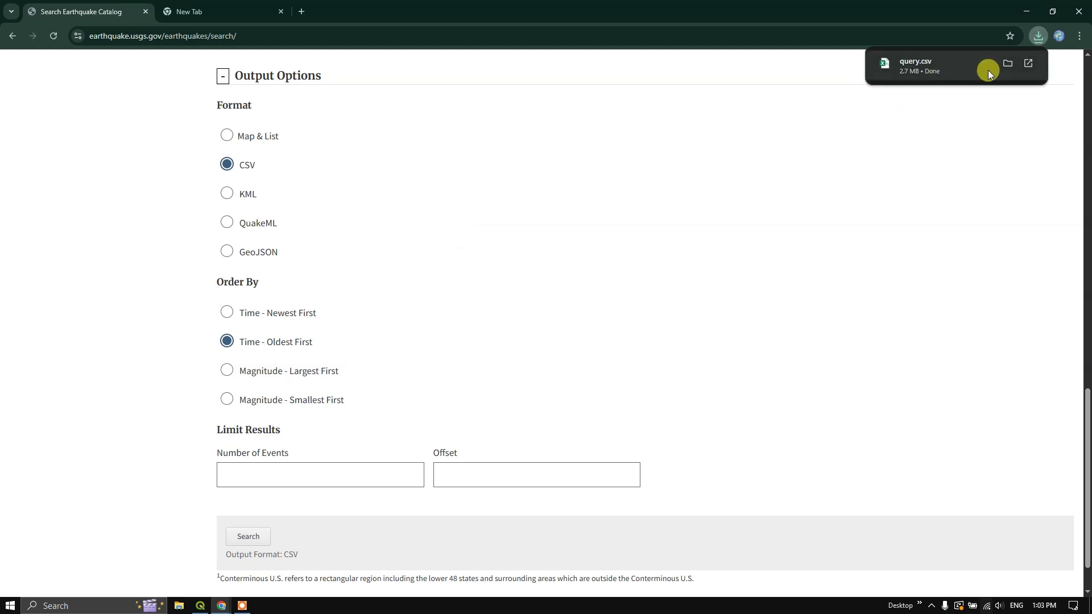
click(1008, 63)
right_click(255, 325)
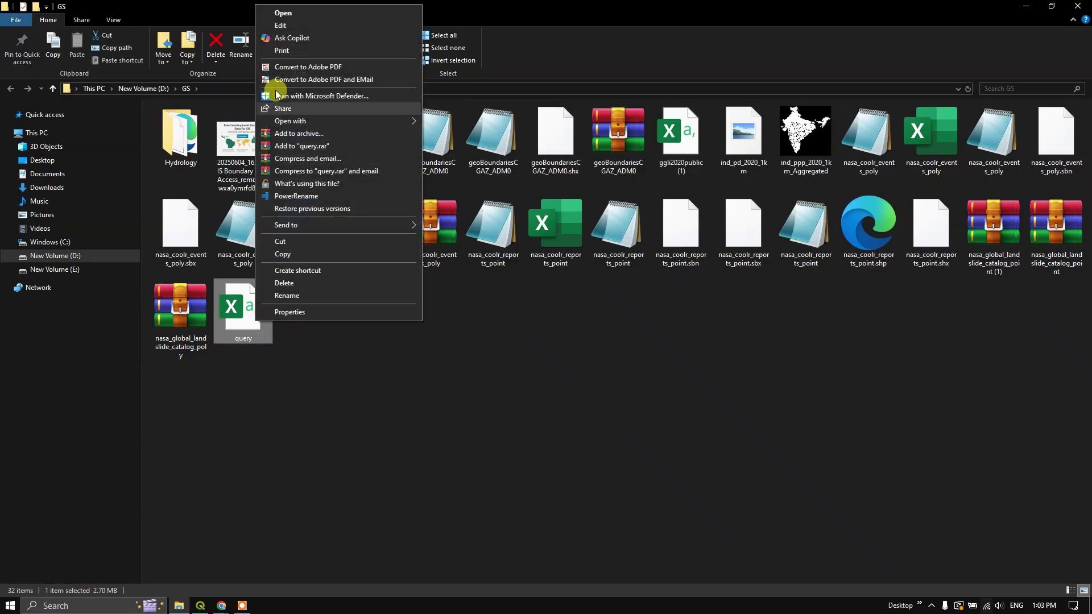
click(286, 16)
right_click(255, 318)
mouse_move(342, 120)
click(487, 115)
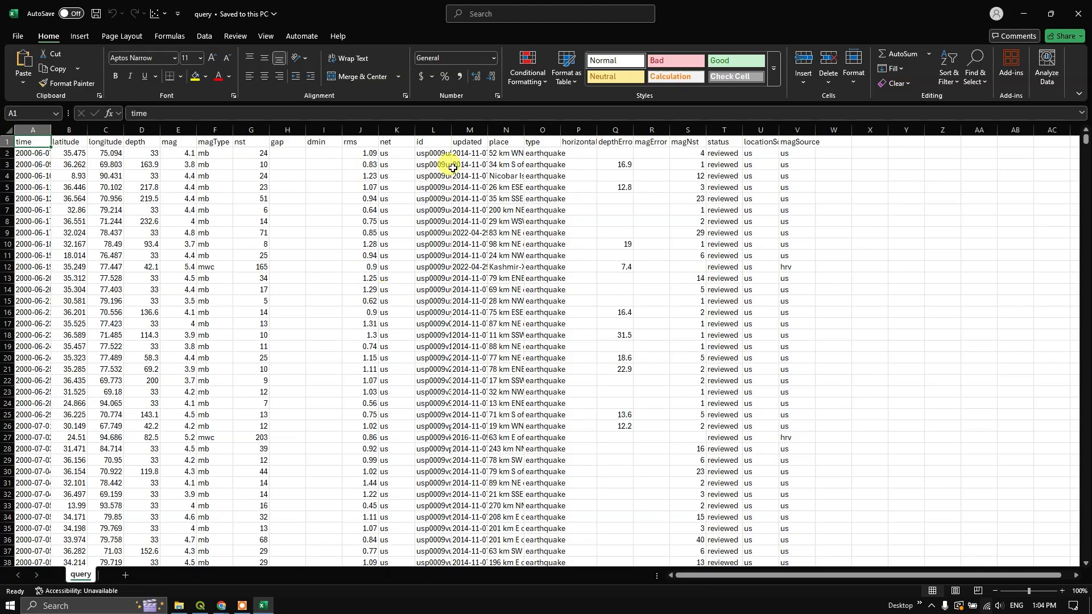
- AutoFit all columns of the query sheet and check the latitude, longitude, depth and mag values
click(7, 131)
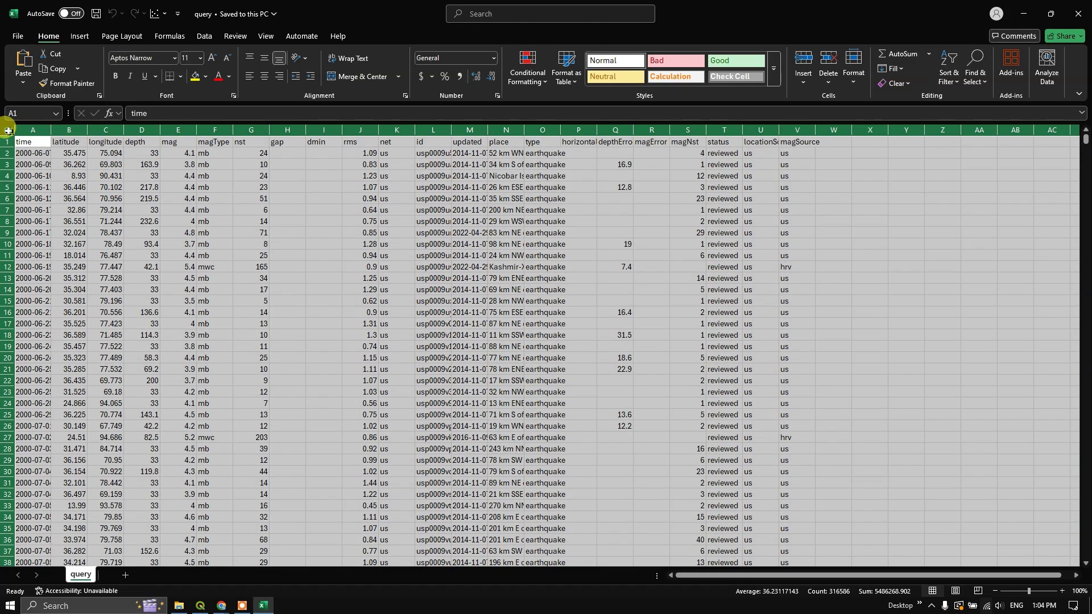
double_click(48, 127)
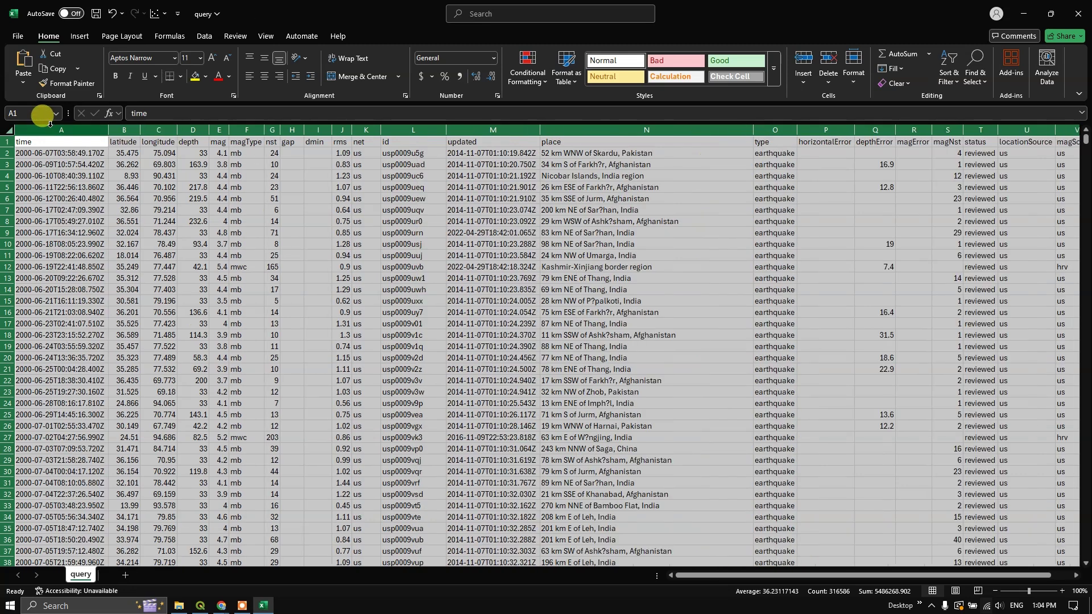
click(124, 164)
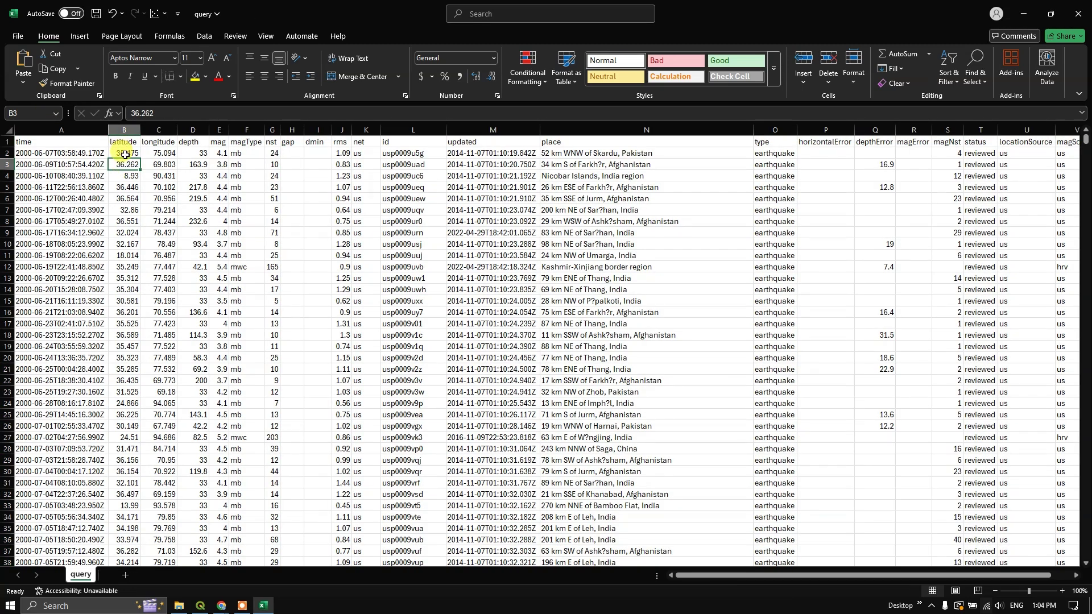
click(125, 153)
click(157, 154)
click(197, 154)
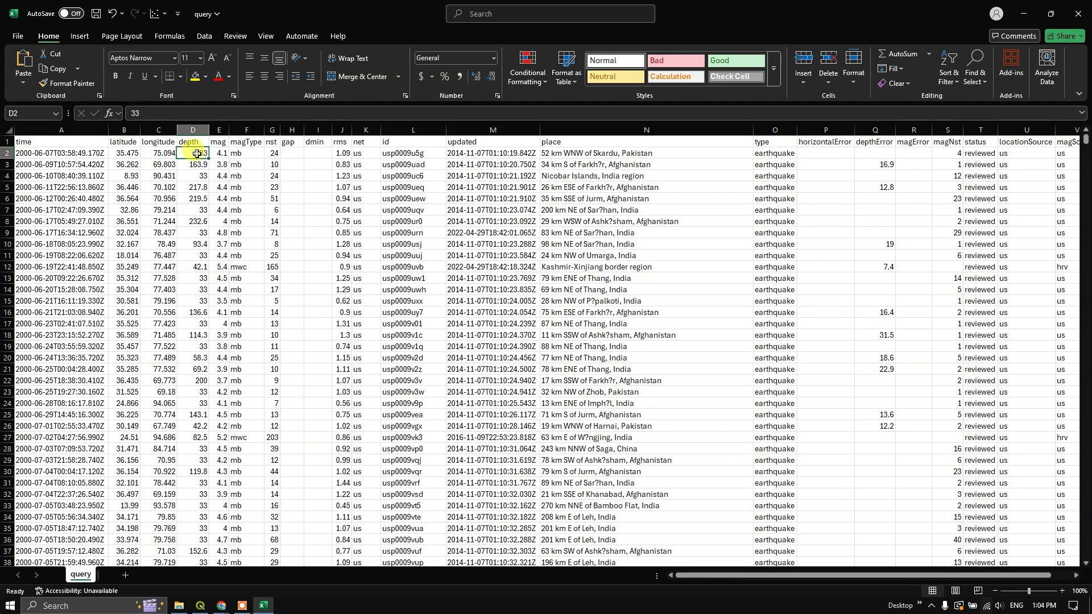
click(222, 153)
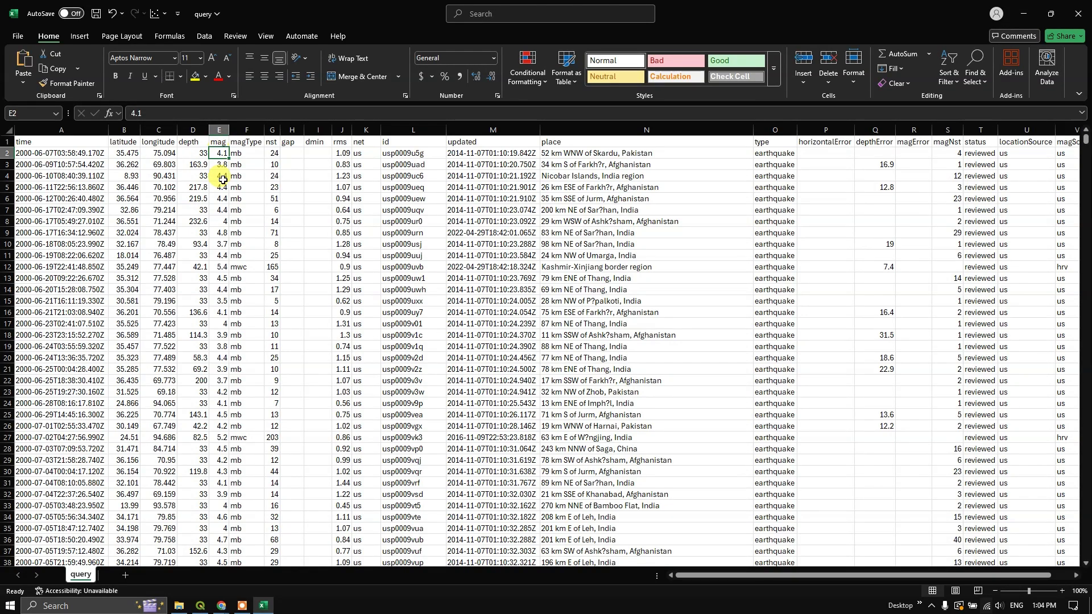
- Review the updated, place and type fields across the earthquake records
click(508, 152)
click(588, 152)
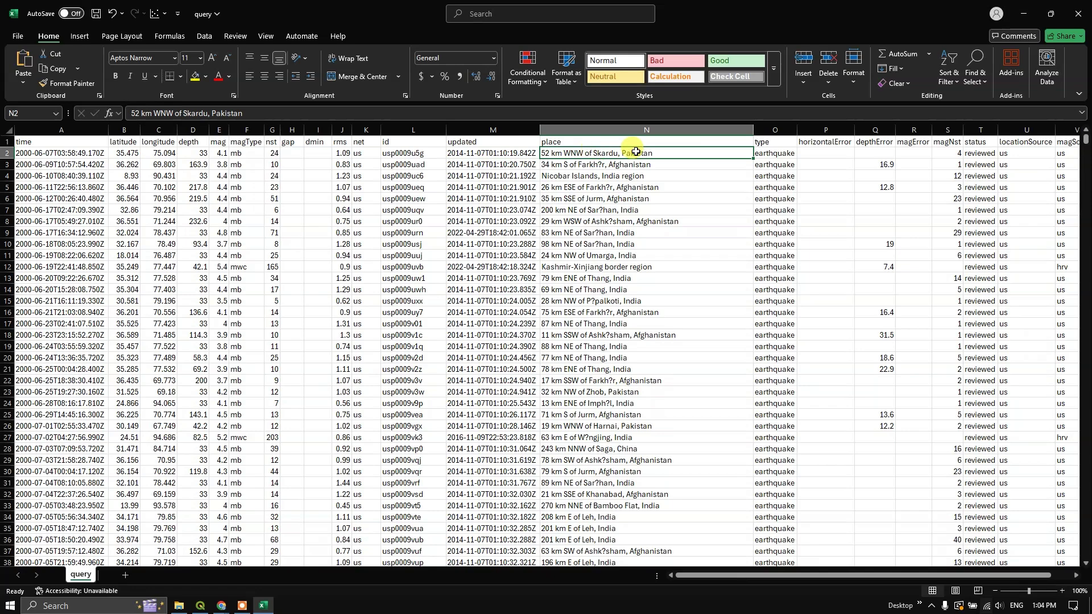
click(778, 149)
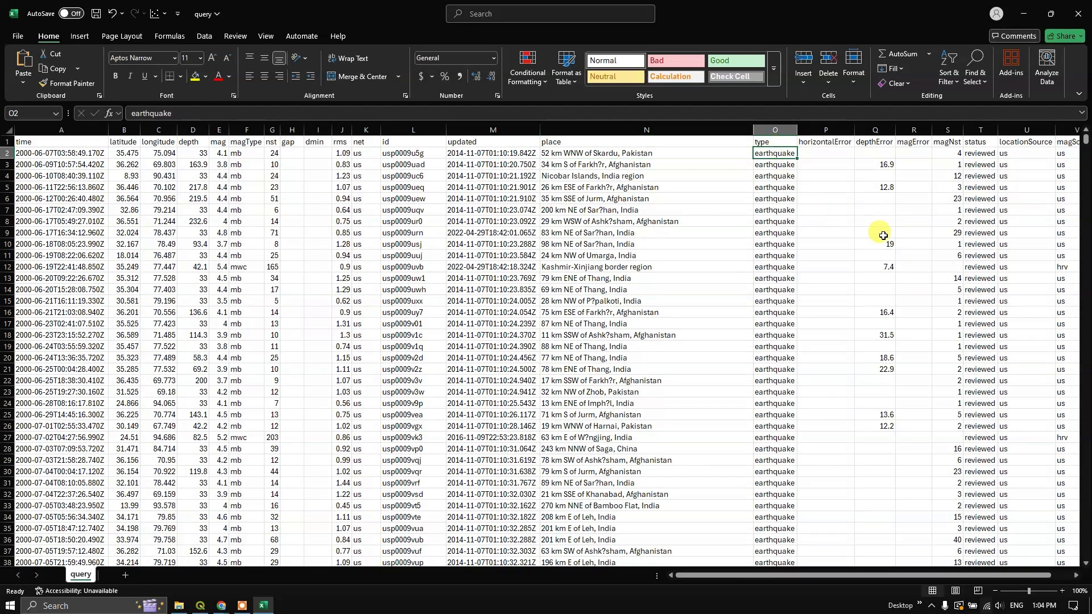
scroll(887, 235, down, 9)
scroll(888, 235, down, 20)
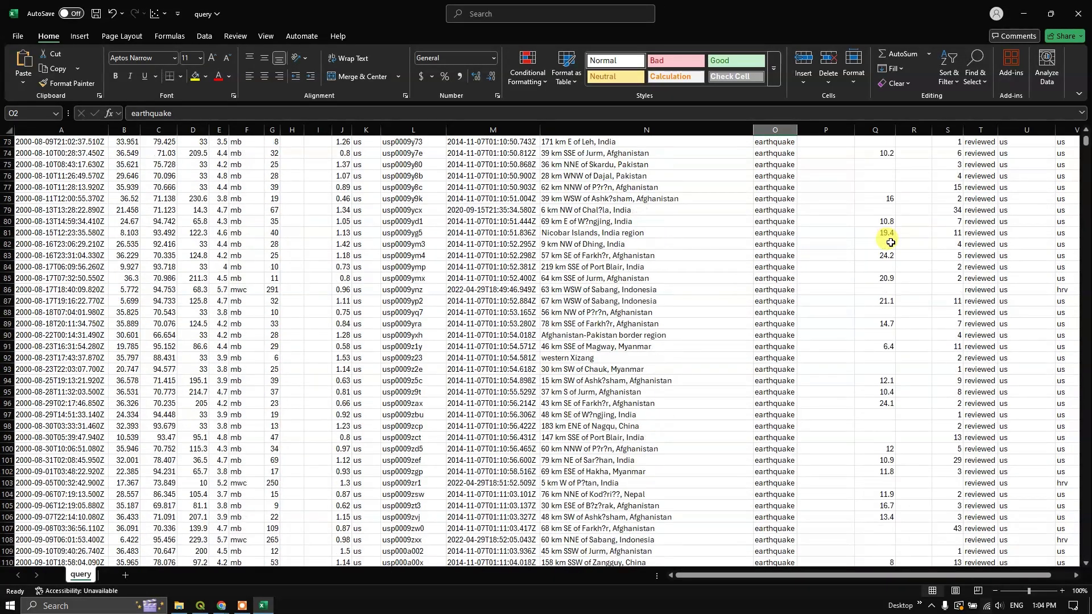
drag(919, 574, 943, 575)
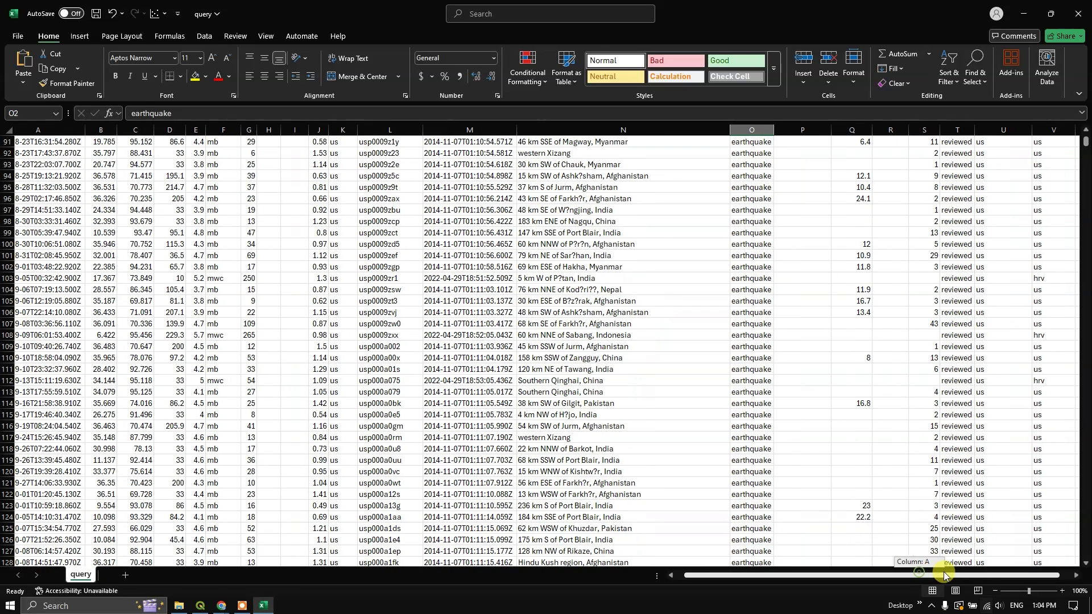
scroll(836, 365, up, 13)
scroll(834, 355, up, 17)
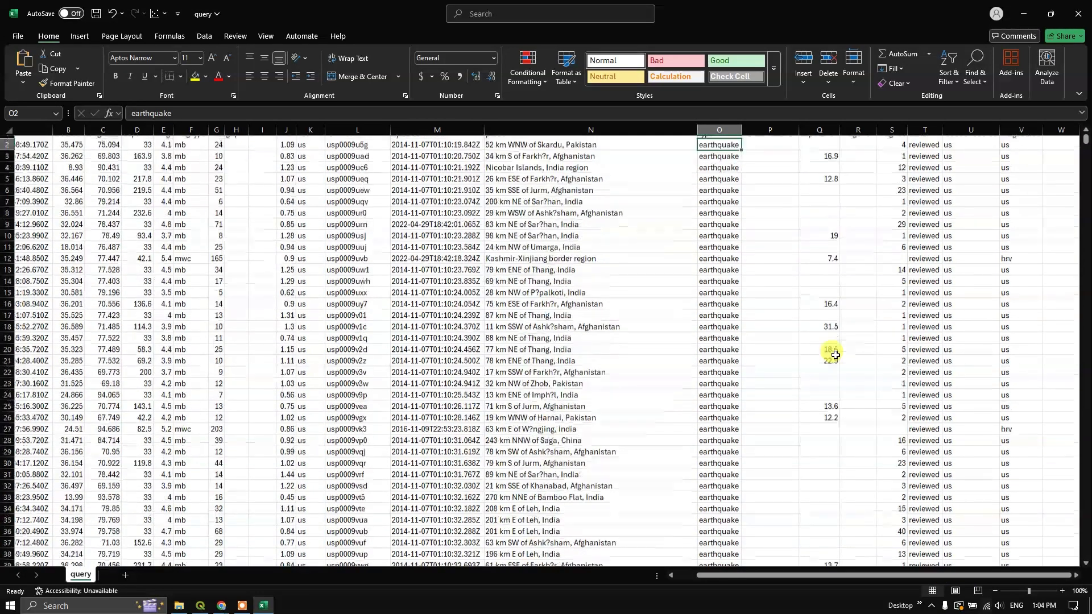
click(600, 200)
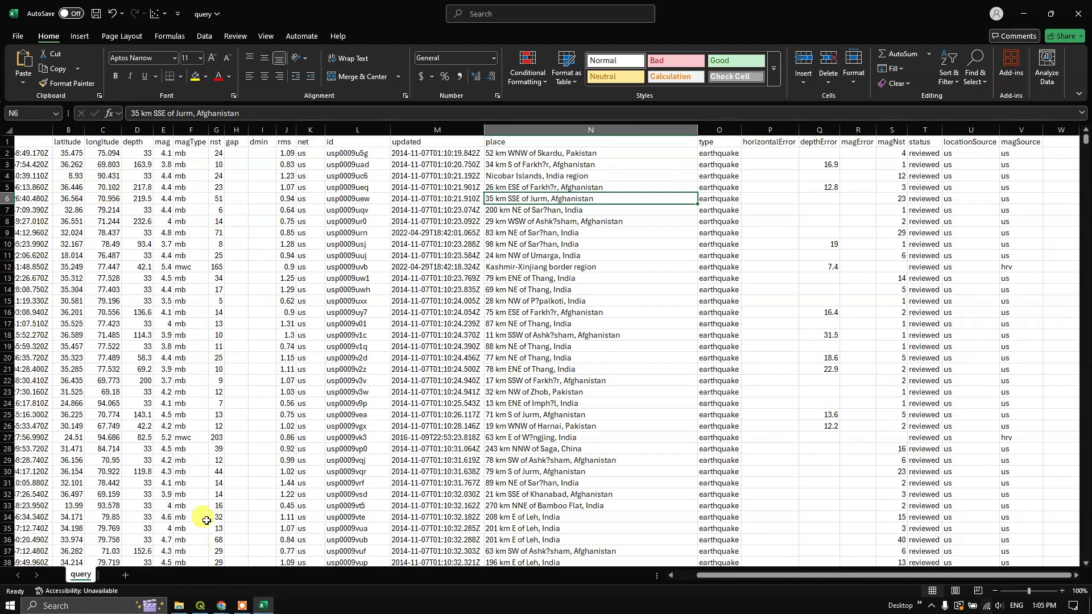
click(405, 356)
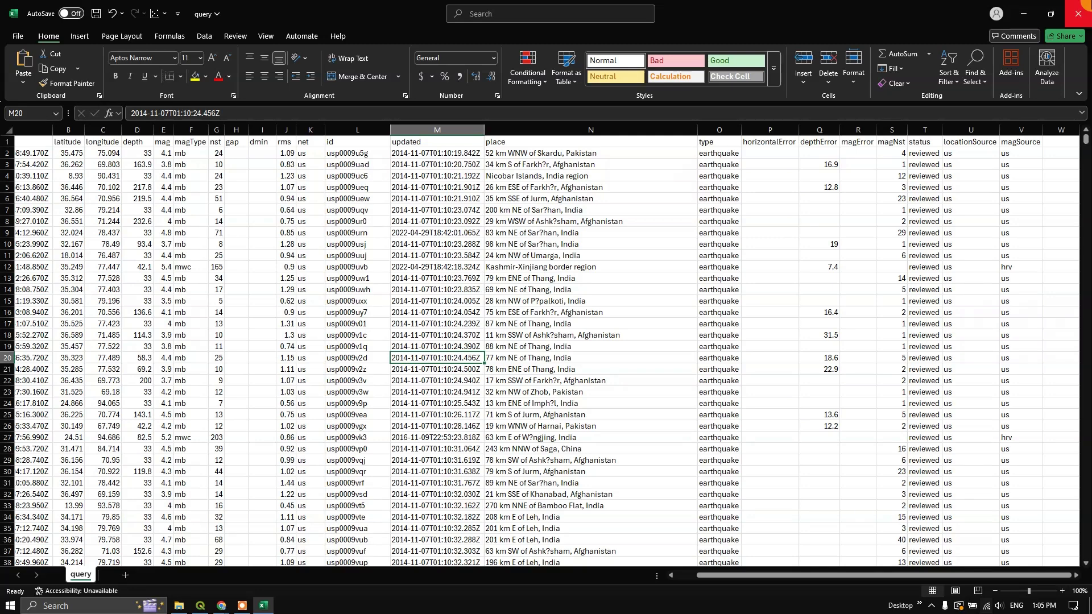
- Add D:\GS\query.csv as a delimited-text point layer with X=longitude, Y=latitude, EPSG:4326
click(1078, 14)
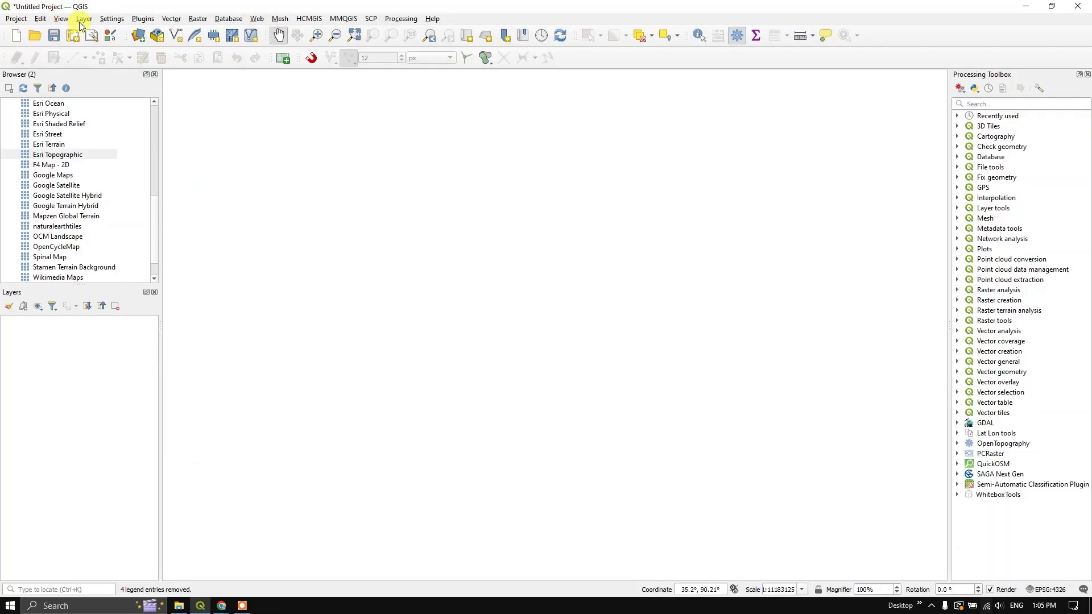
click(80, 21)
mouse_move(140, 56)
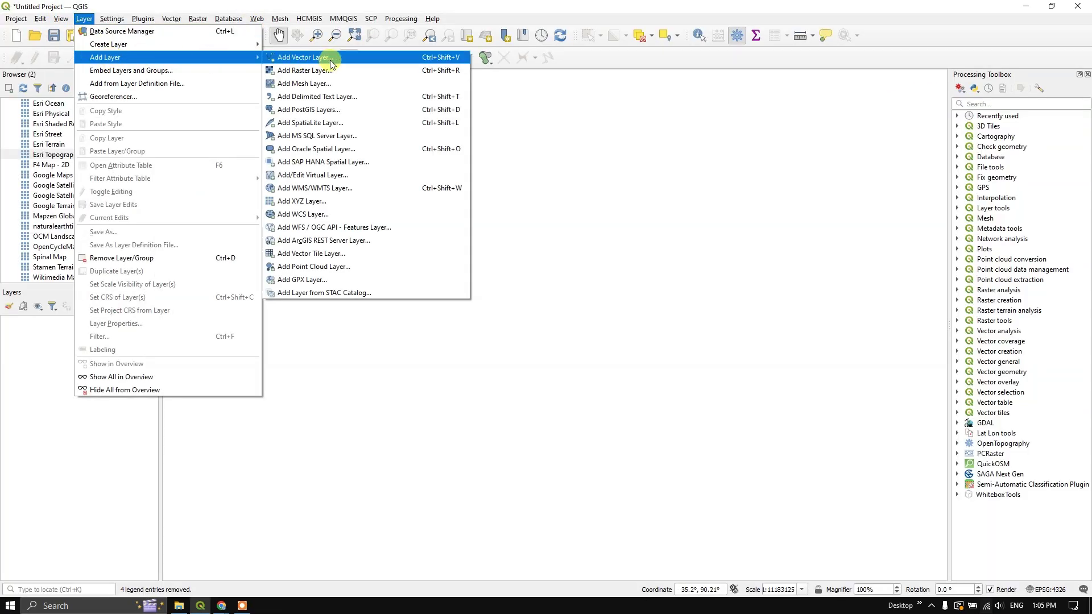
click(361, 98)
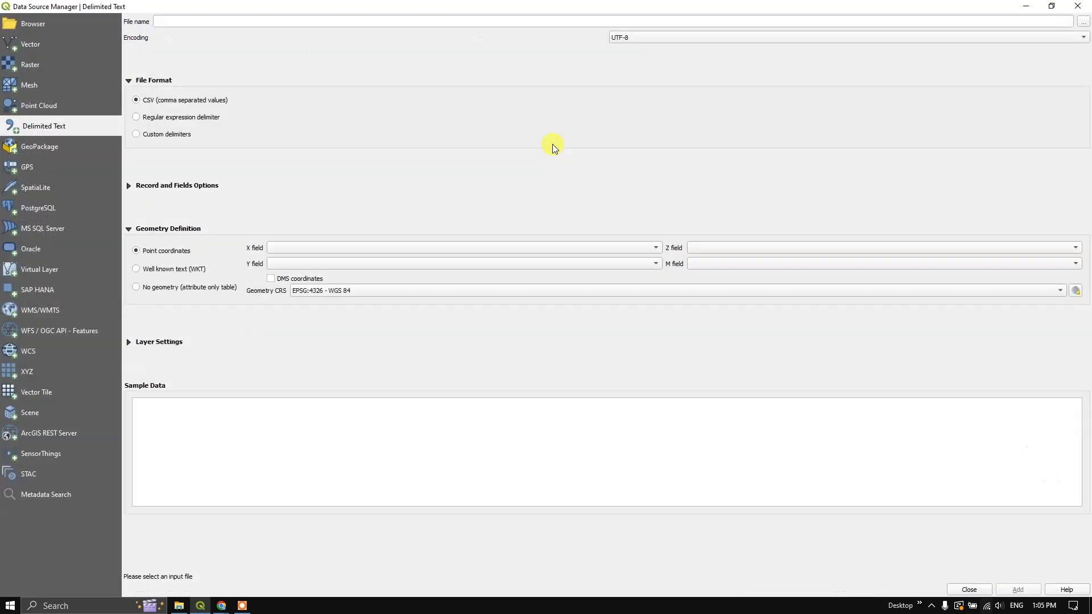
click(1082, 21)
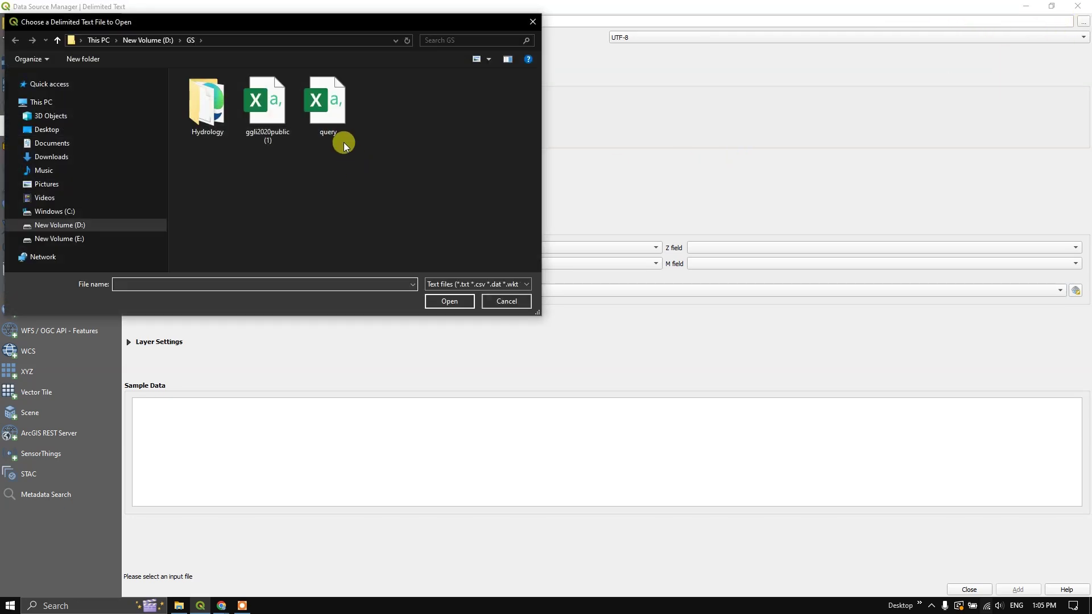
click(337, 125)
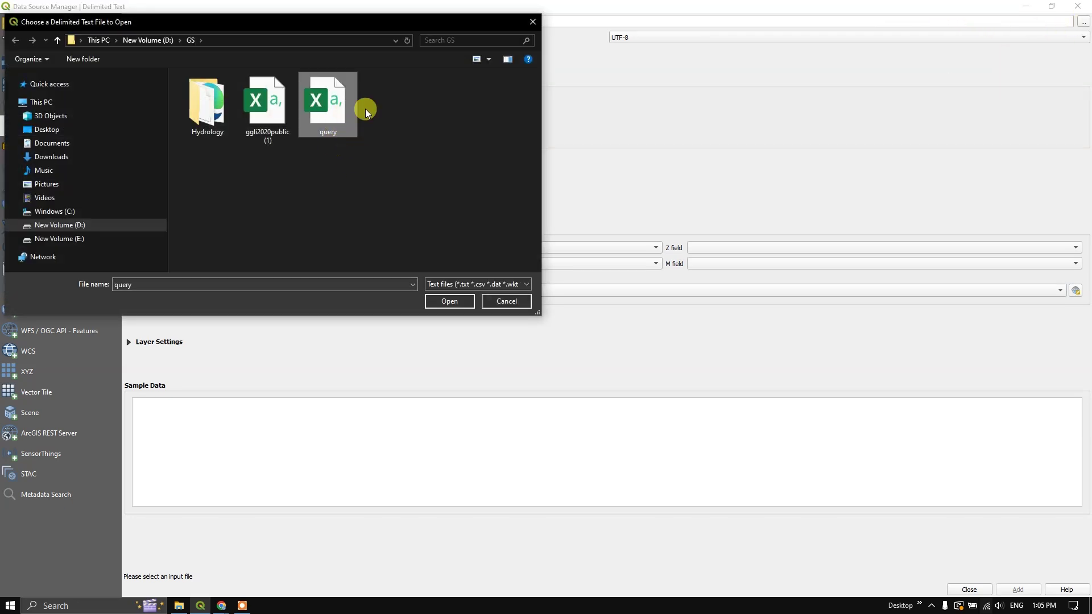
click(455, 300)
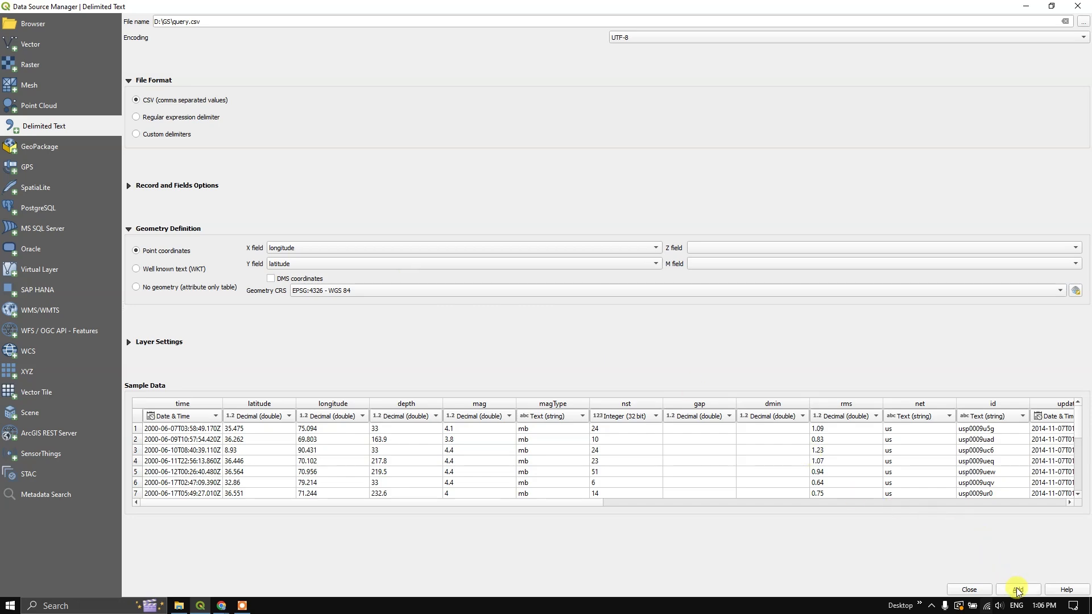
click(1064, 21)
- Add the Esri Shaded Relief and Esri Physical basemaps from the Browser to the map
click(1078, 6)
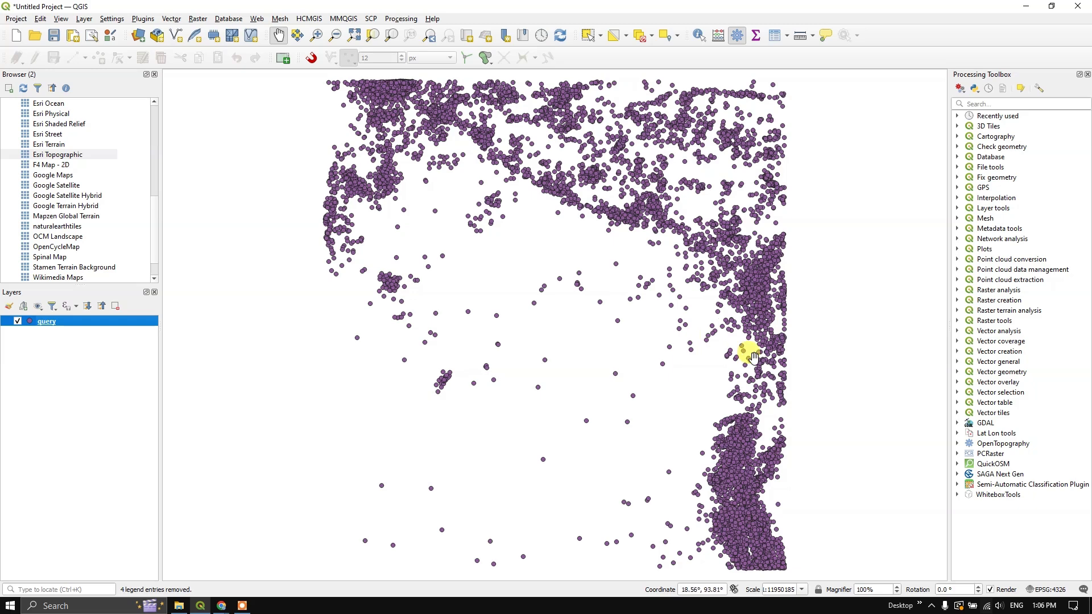
scroll(755, 357, down, 1)
scroll(745, 317, up, 1)
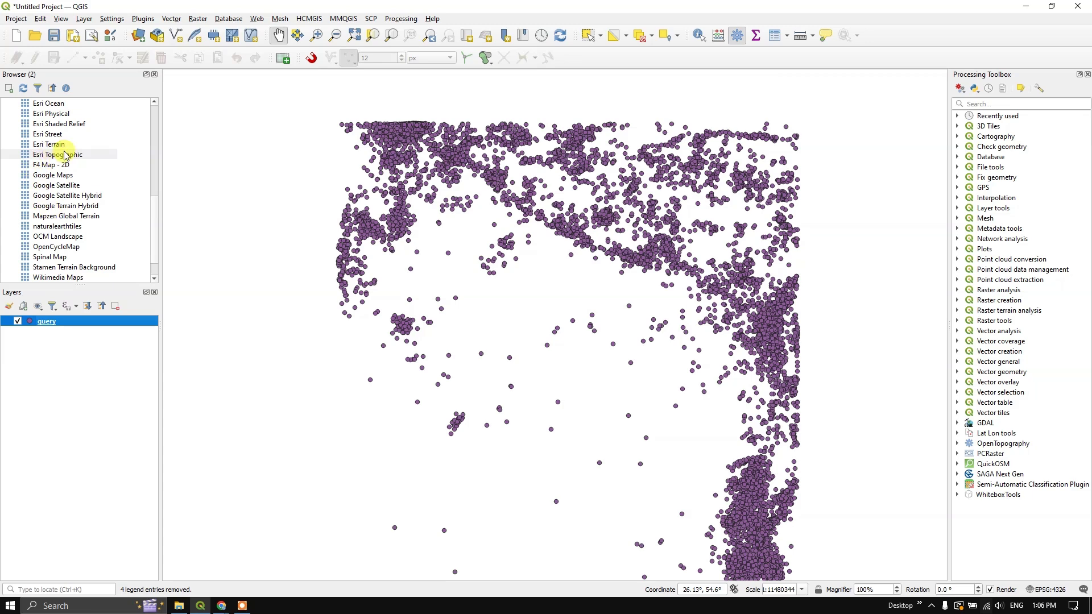
mouse_move(59, 124)
mouse_down()
mouse_move(85, 120)
mouse_move(420, 245)
mouse_up()
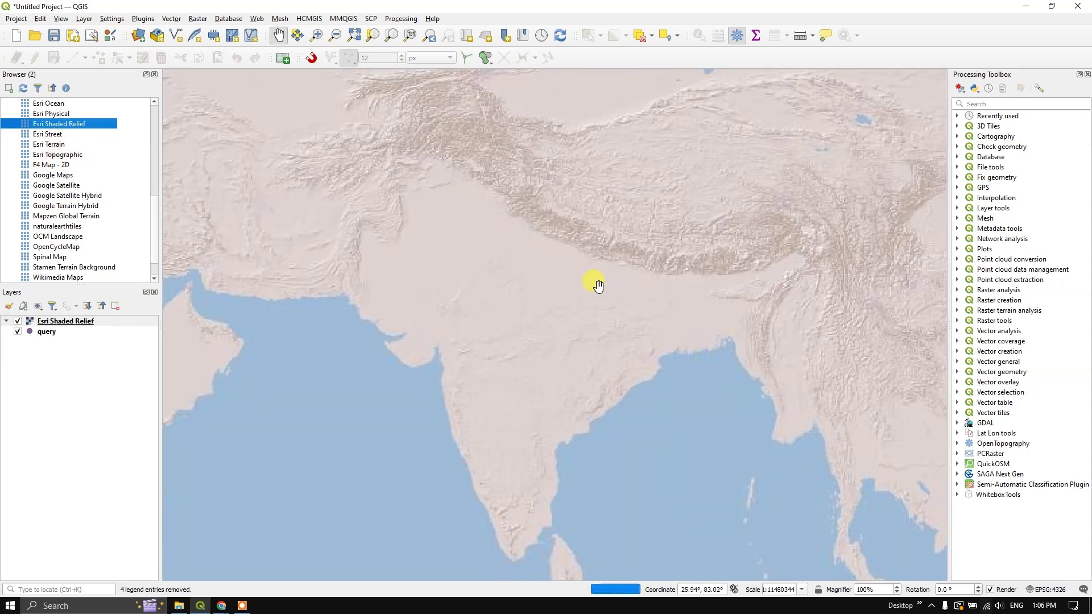
drag(53, 113, 473, 211)
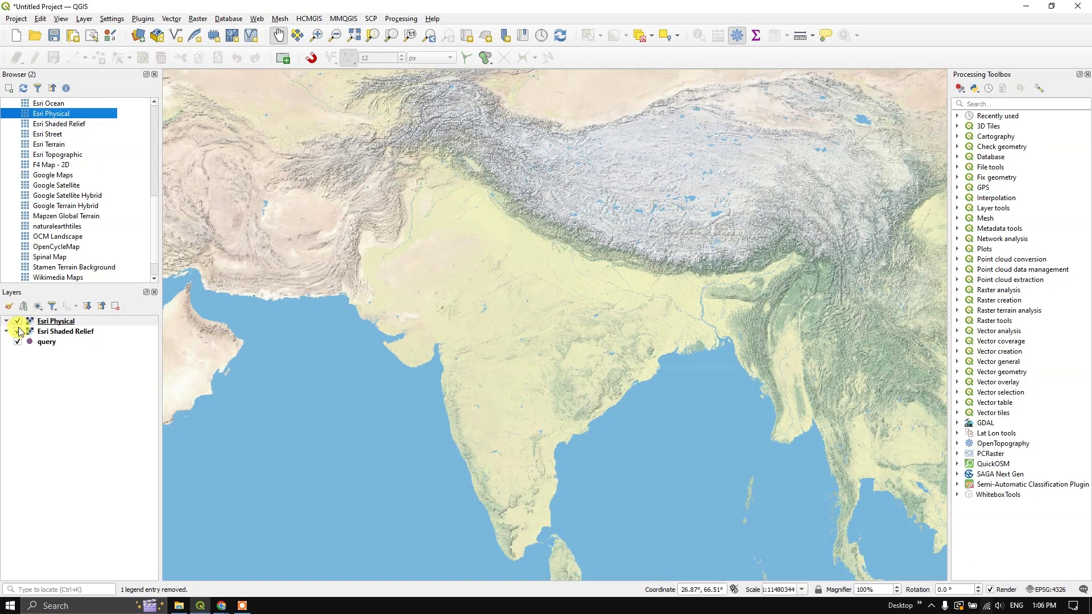
- Remove the Esri Shaded Relief layer from the project
click(18, 331)
right_click(56, 331)
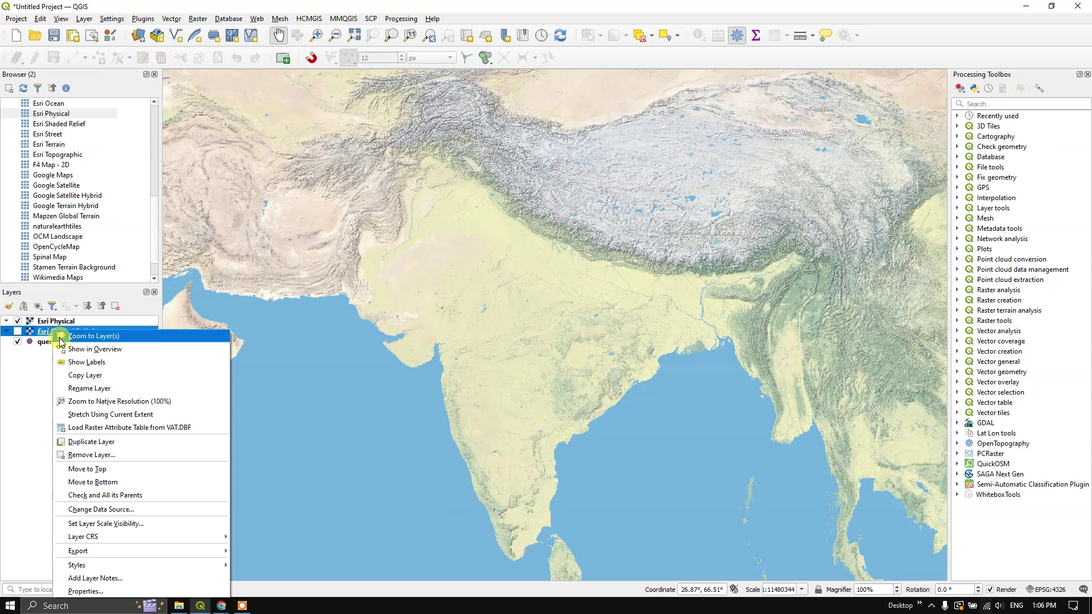
click(91, 454)
click(524, 316)
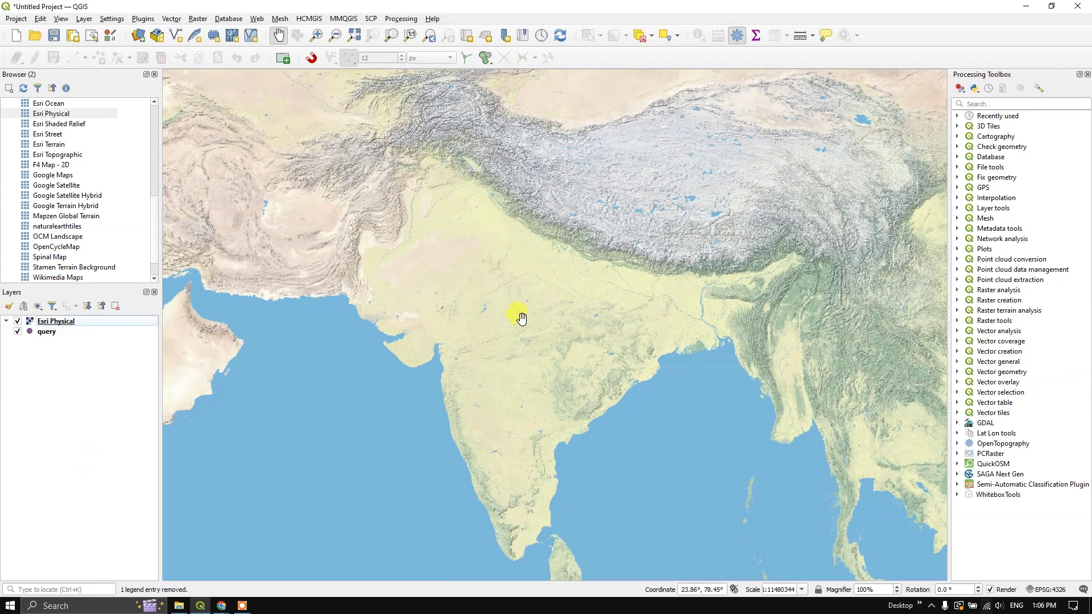
- Move the query layer above Esri Physical and recentre the map on the earthquake points
click(44, 333)
drag(46, 336, 69, 316)
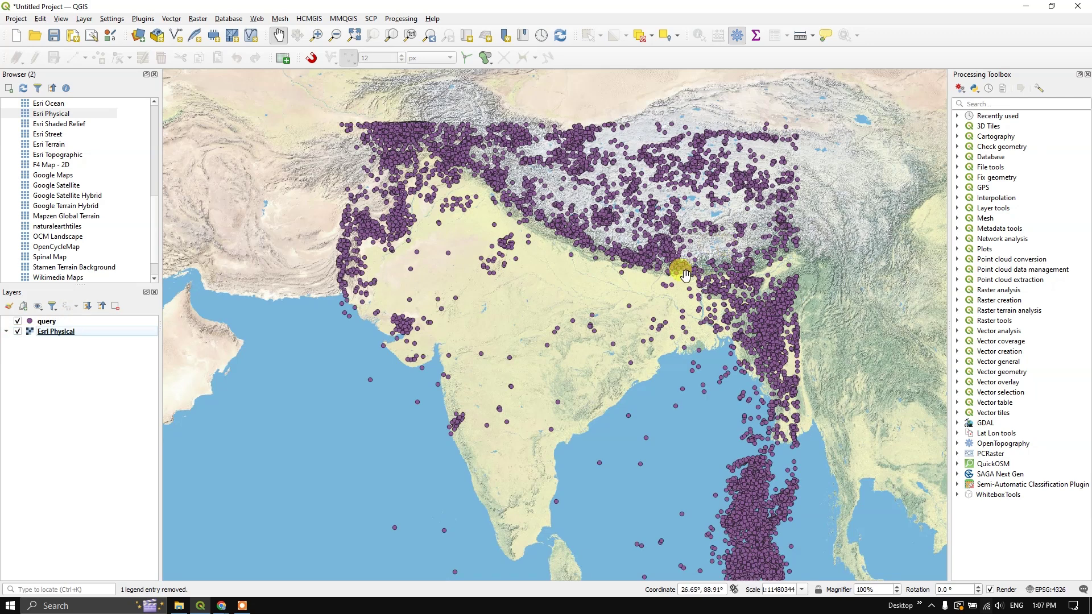
drag(601, 347, 597, 317)
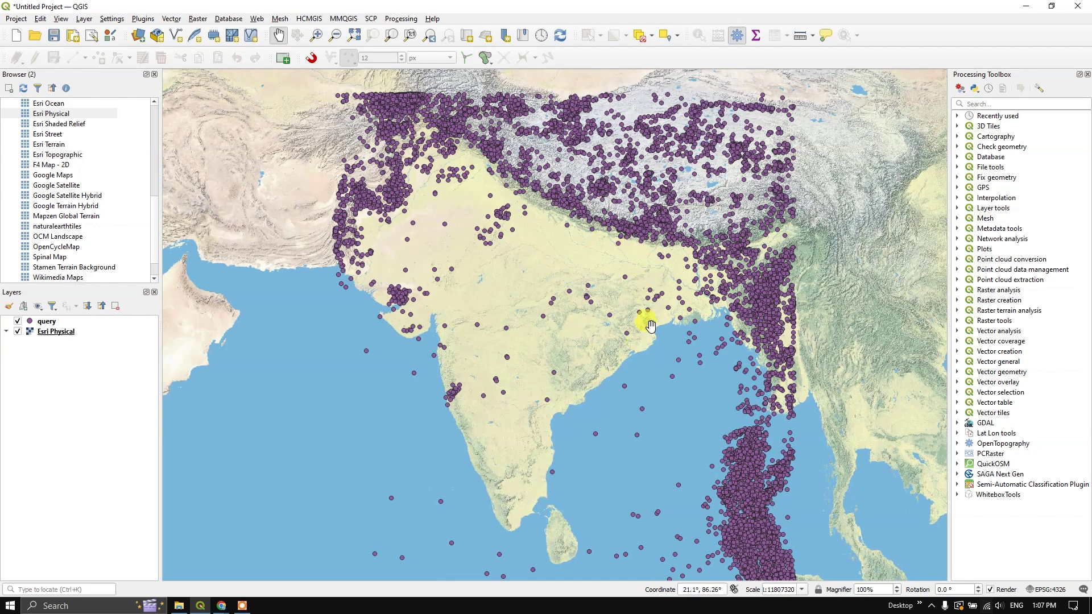
drag(617, 325, 621, 309)
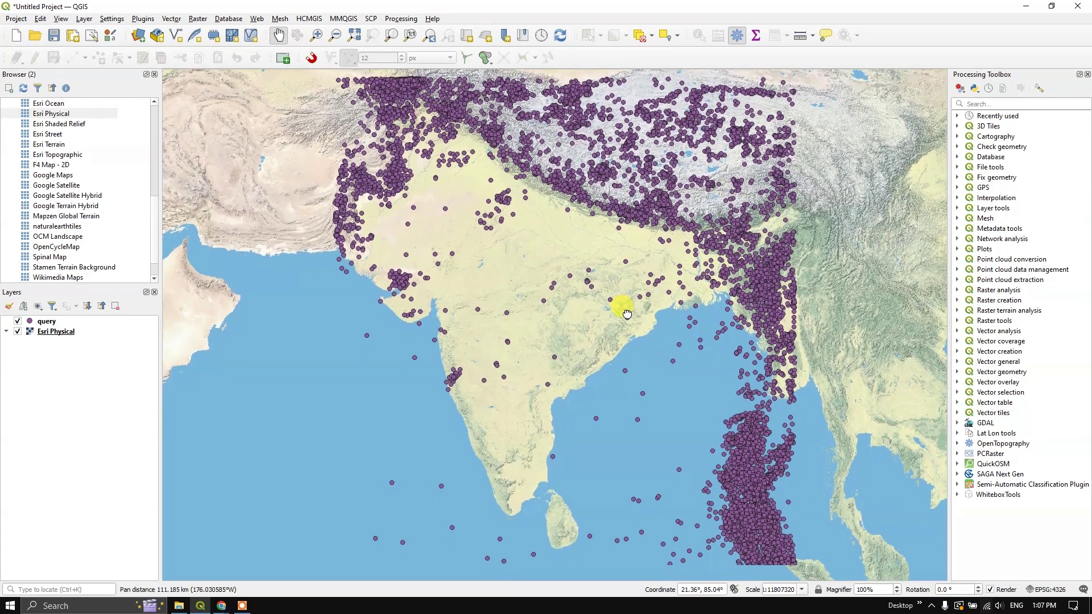
- Start exporting the query layer with Export > Save Features As
click(67, 322)
right_click(67, 324)
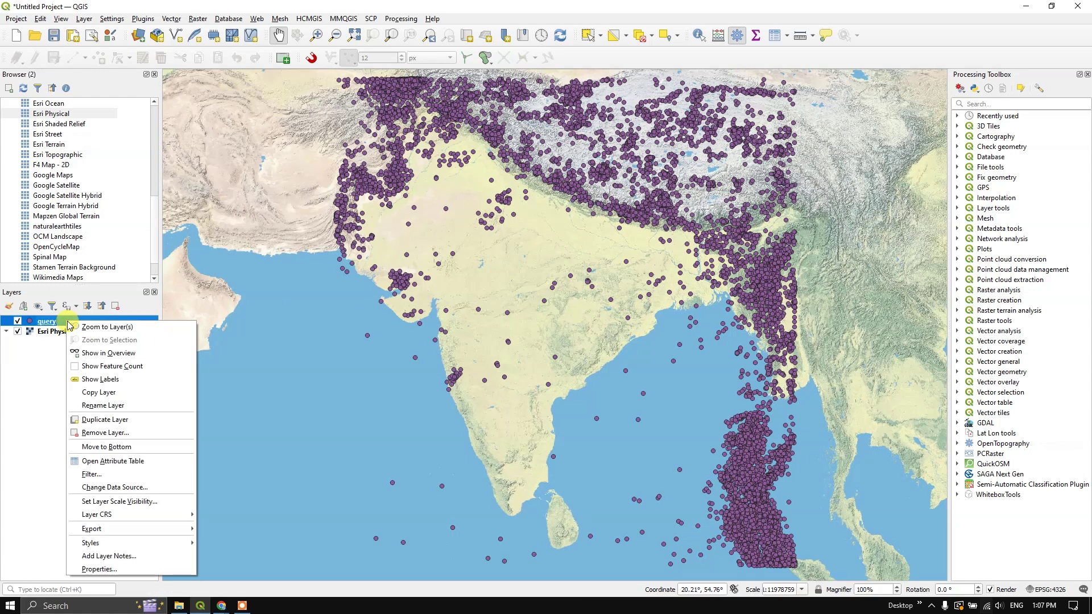
mouse_move(146, 535)
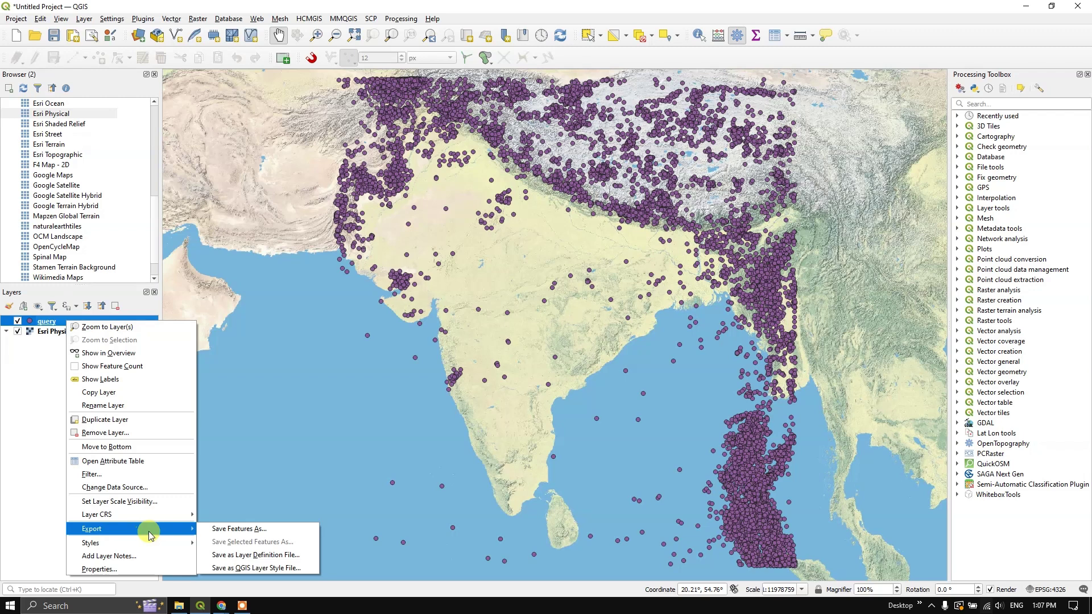
click(266, 533)
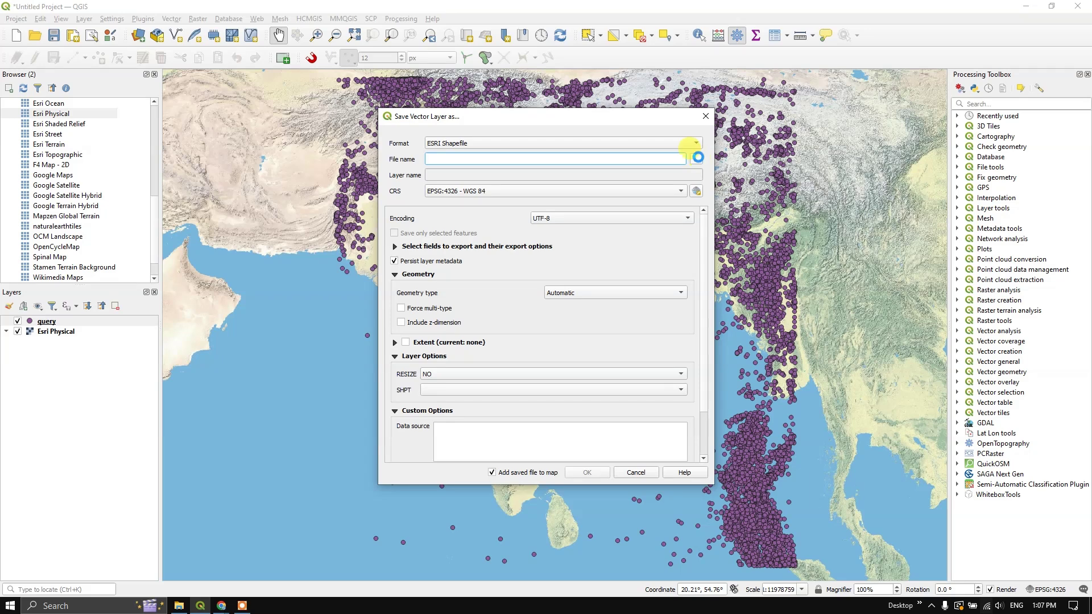
- Create a new folder named Earthquake under D:\GS as the save location
click(696, 158)
right_click(585, 297)
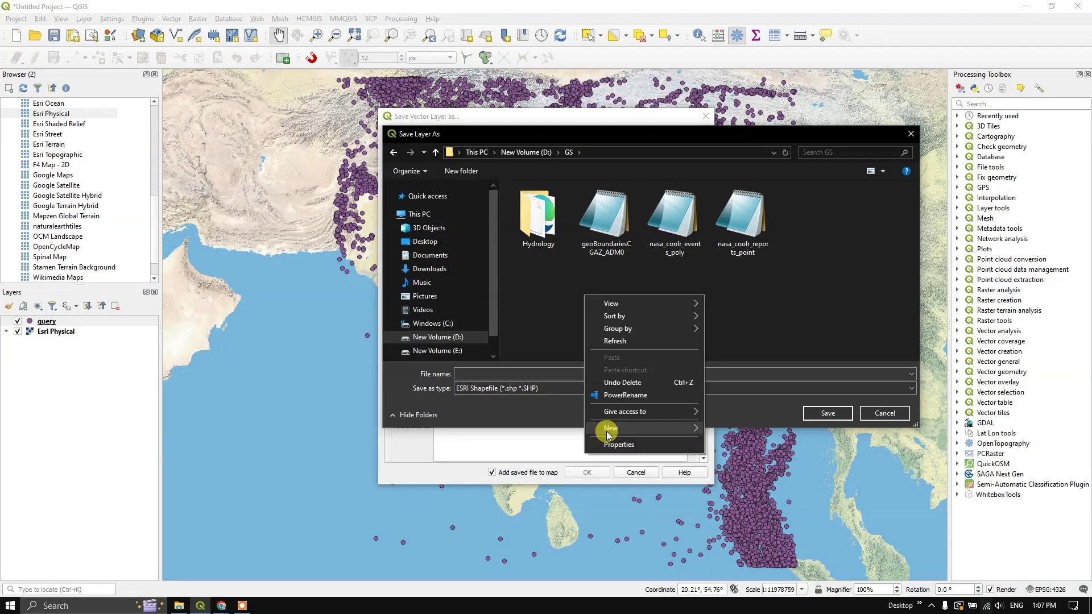
click(718, 428)
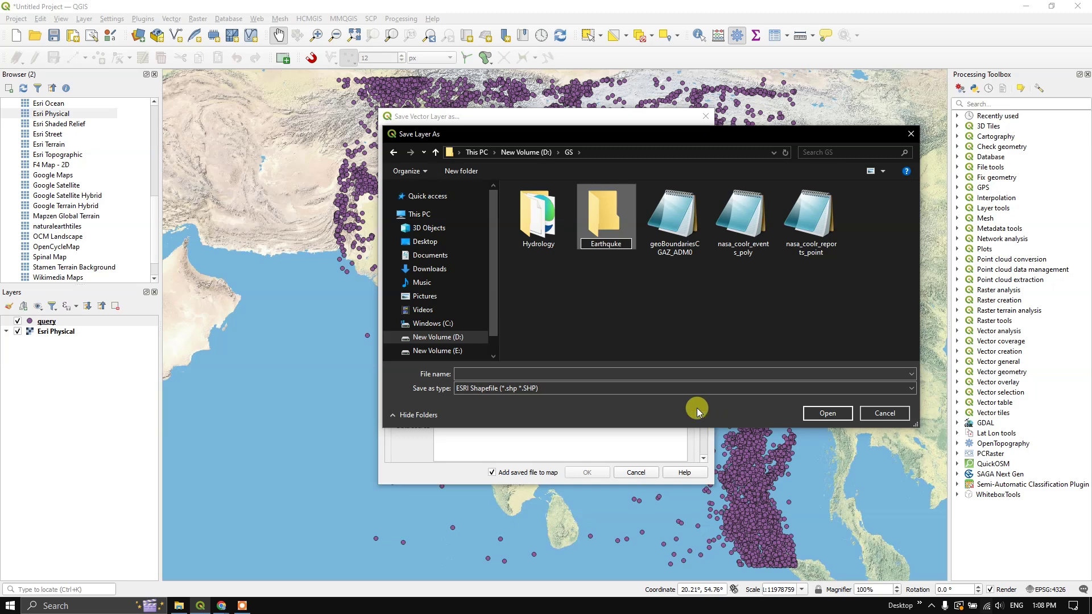
click(606, 245)
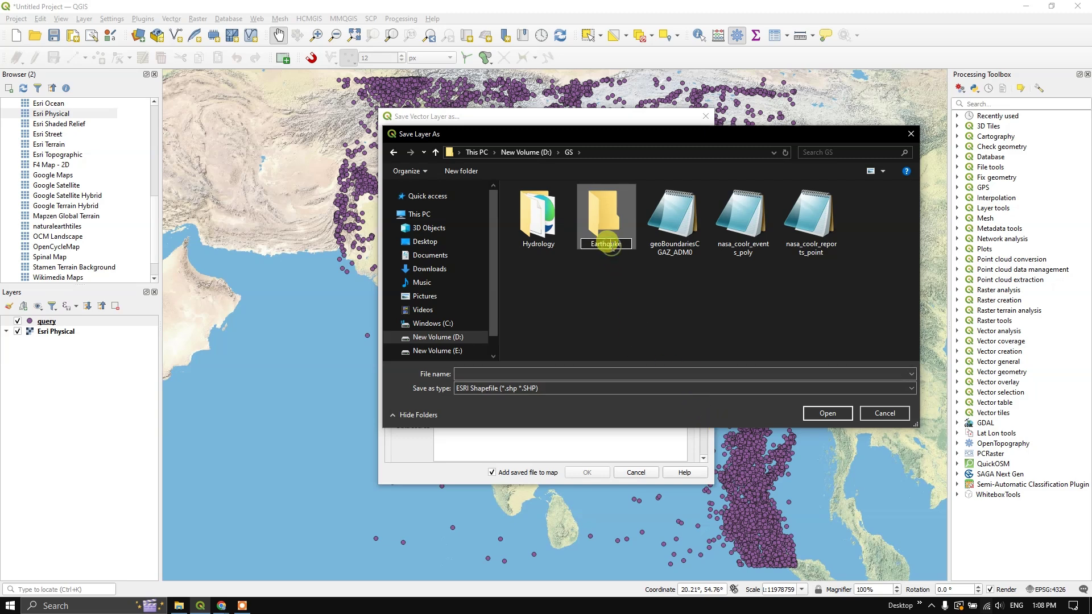
click(621, 277)
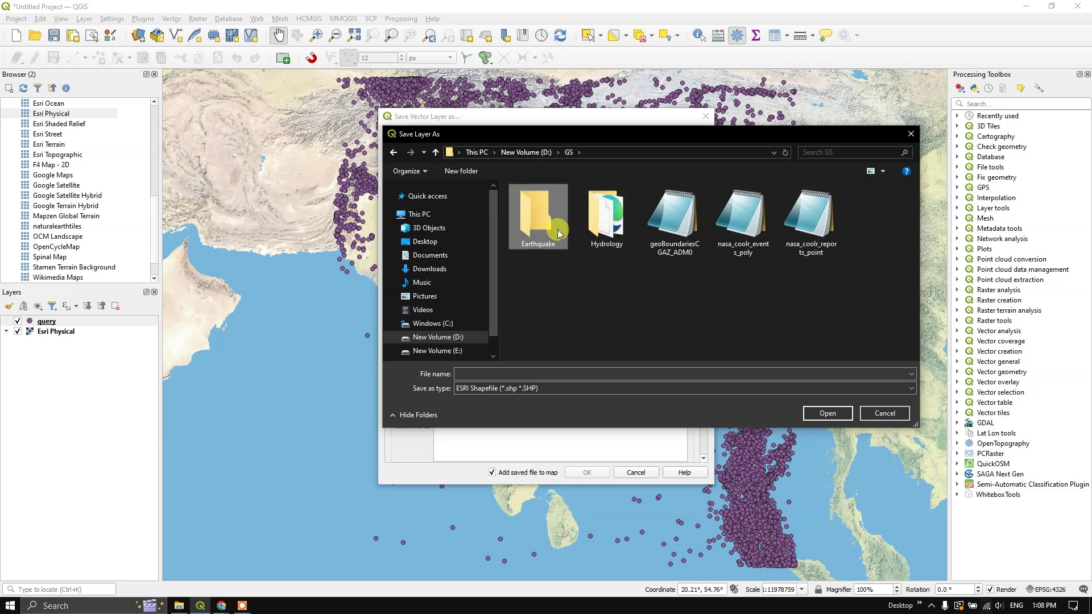
double_click(540, 219)
- Name the output file Earthquake2000-2025 and export it as a shapefile
click(505, 373)
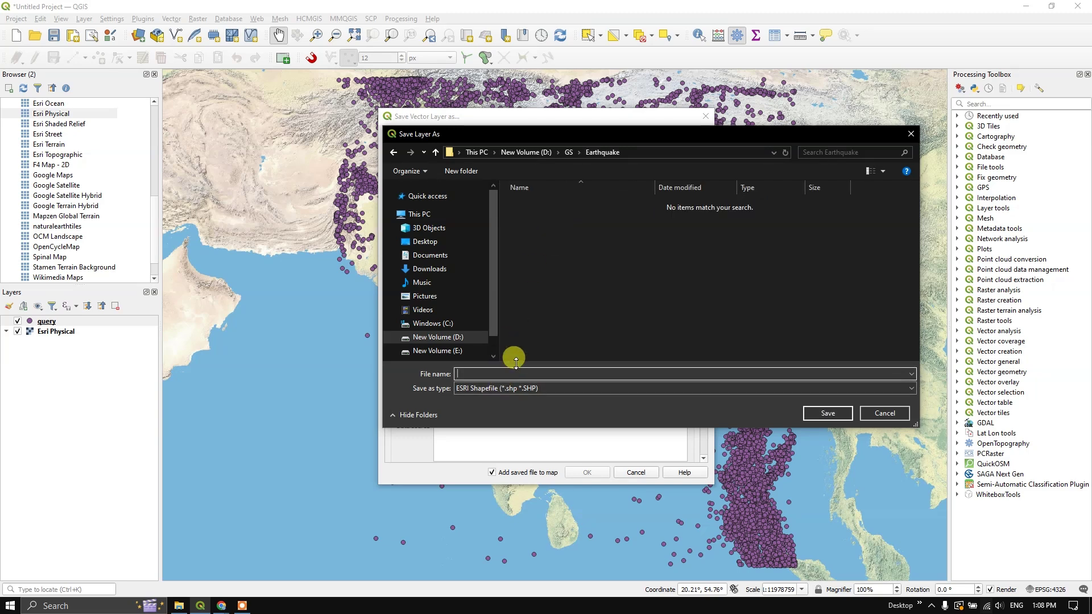
text(Earthquake2000-202)
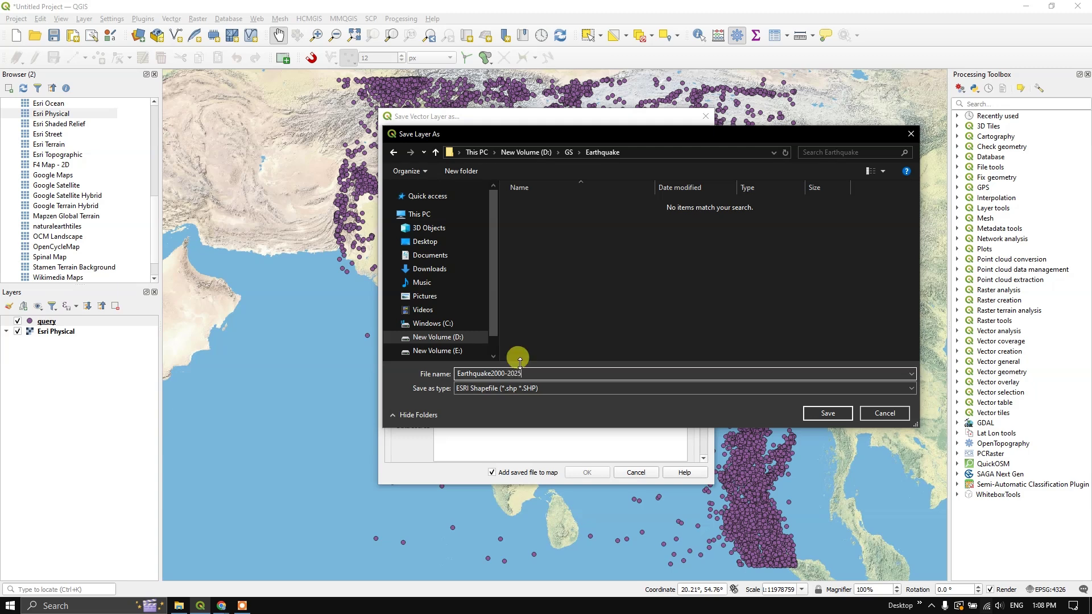
text(5)
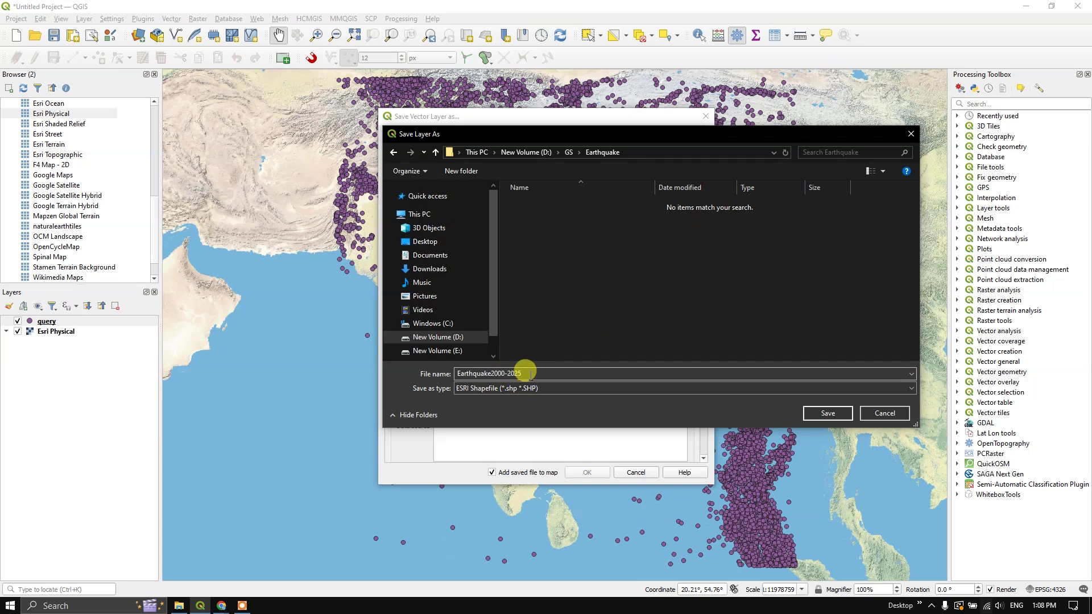
click(828, 413)
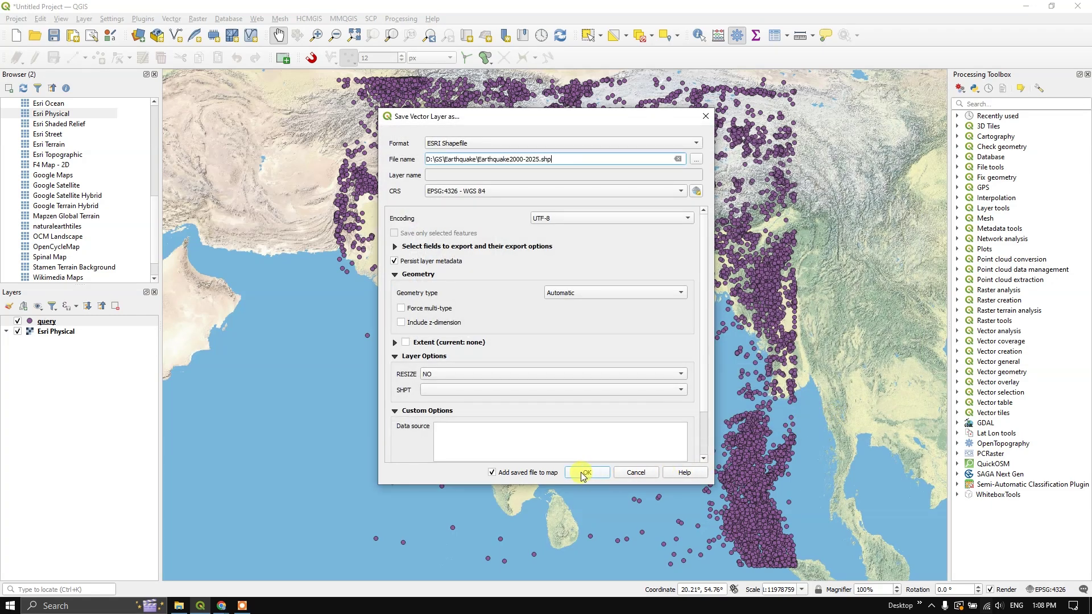
click(585, 473)
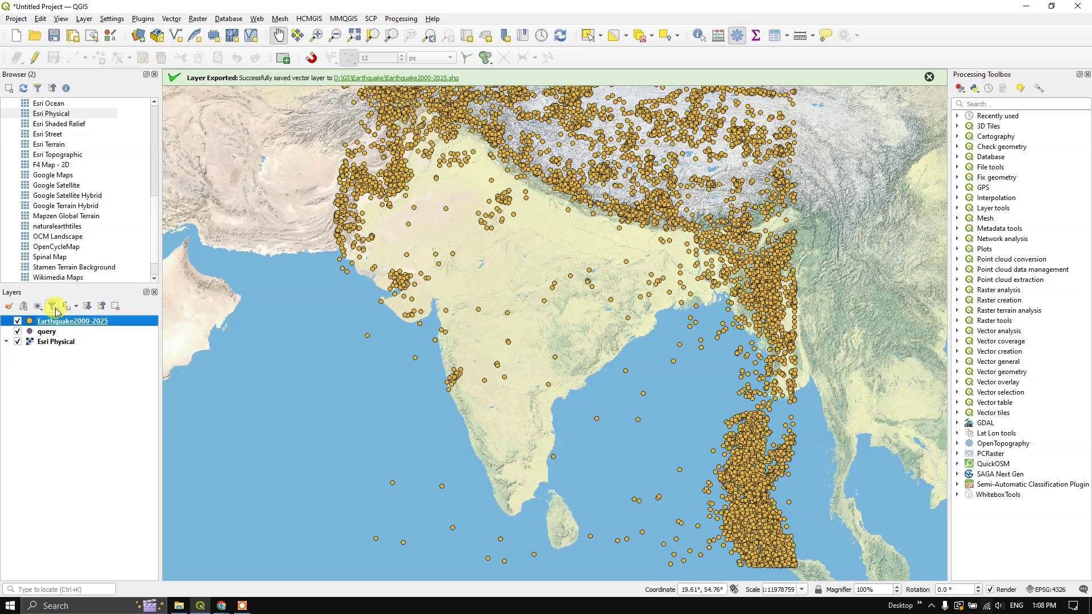
- Remove the temporary query layer and dismiss the Layer Exported message
right_click(53, 332)
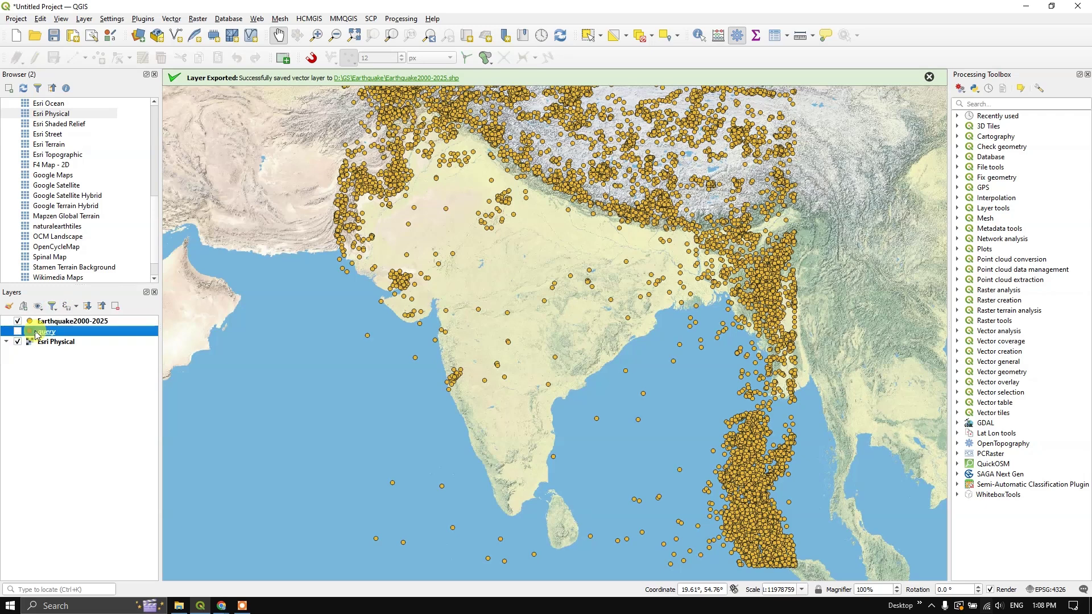
click(77, 443)
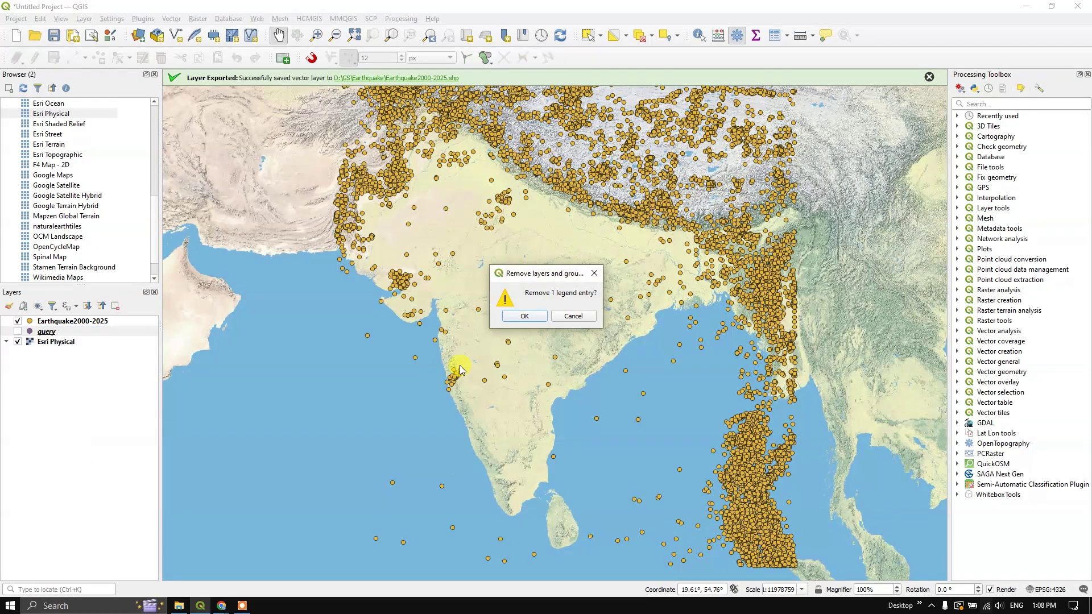
click(524, 316)
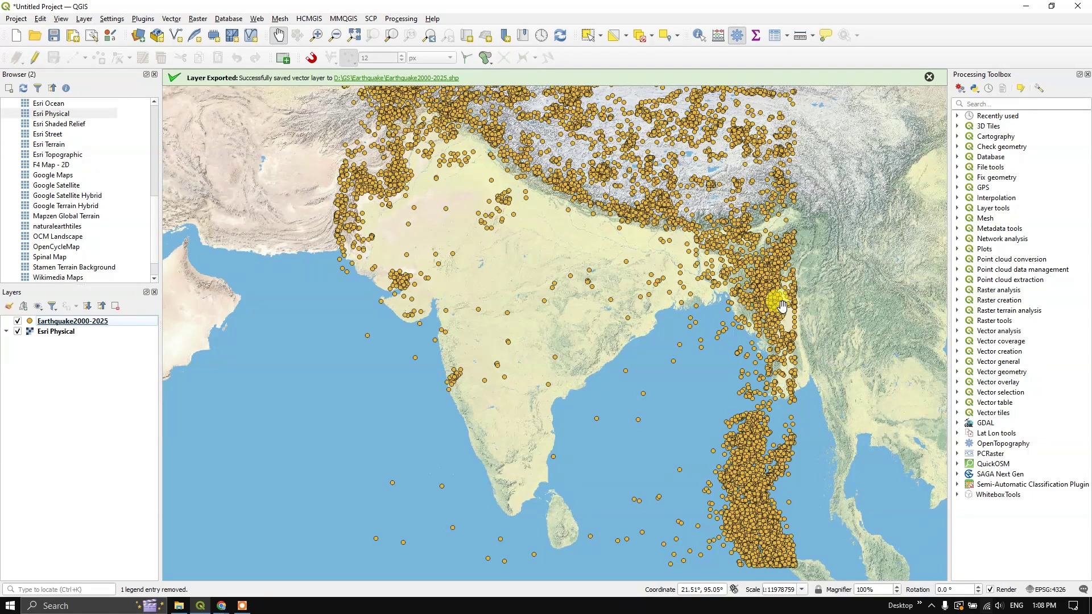
click(928, 77)
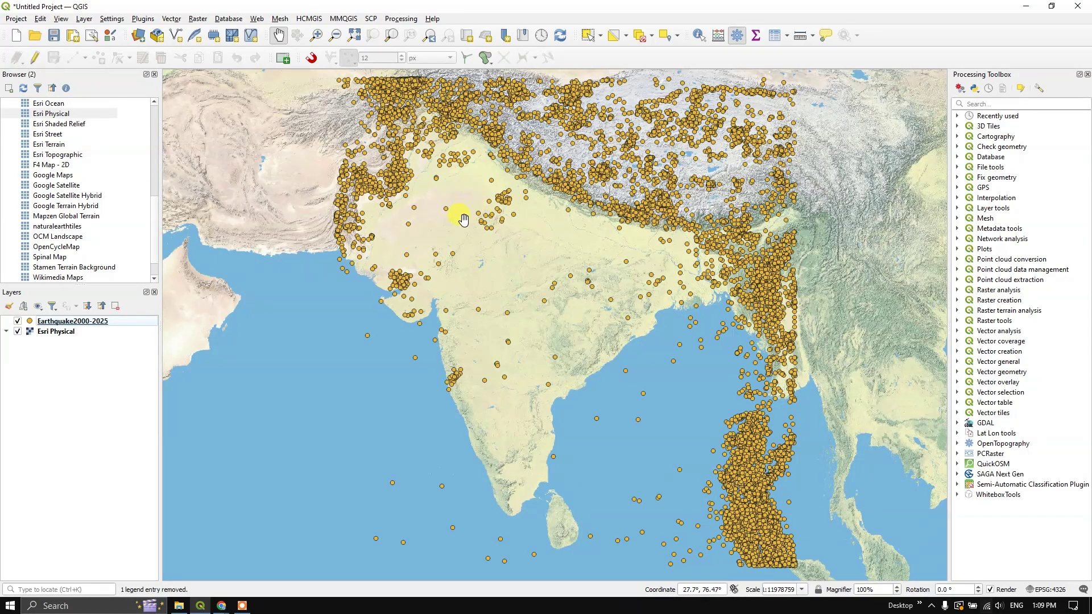
- Switch the Earthquake2000-2025 layer's symbology to Graduated in its properties
right_click(110, 322)
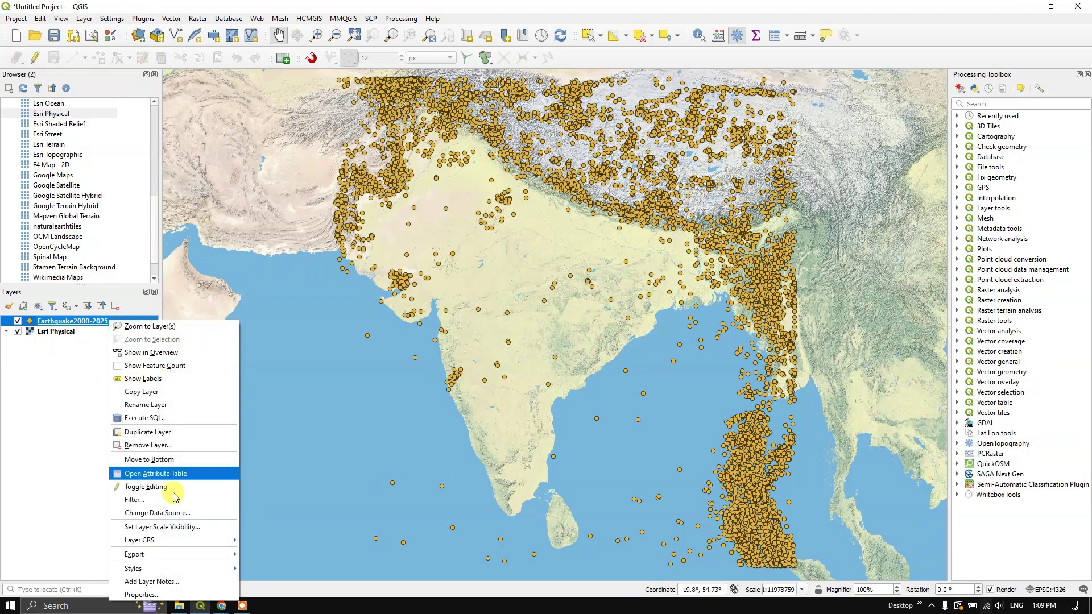
click(188, 583)
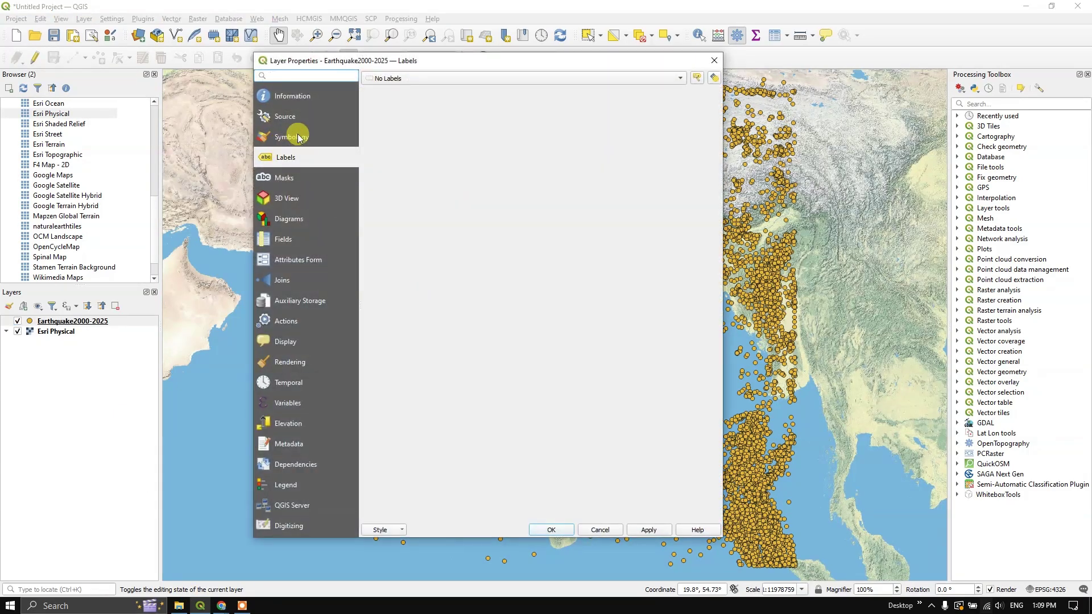
click(298, 138)
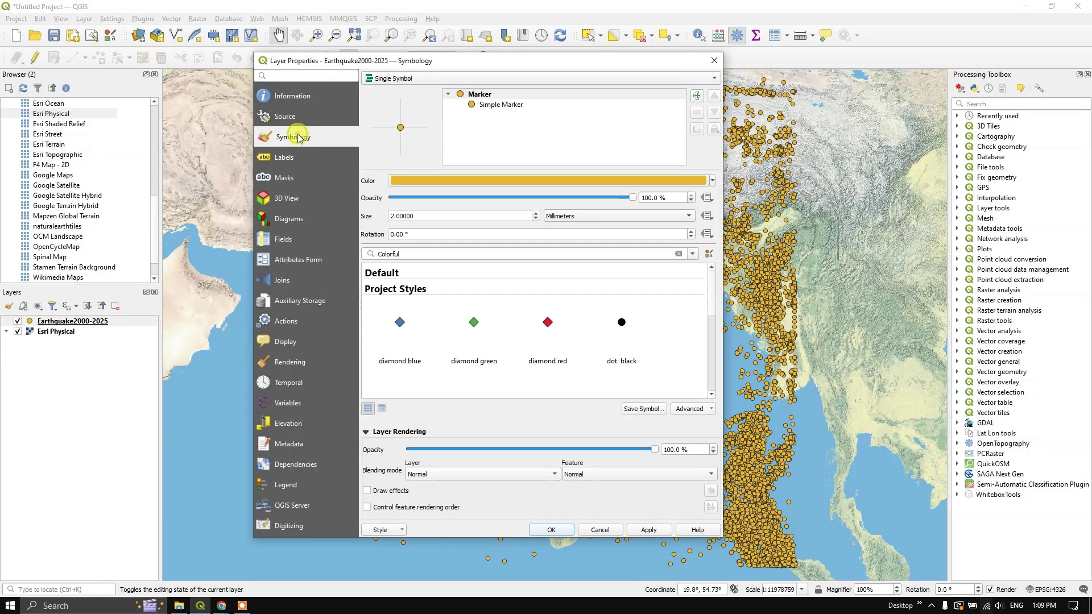
click(415, 80)
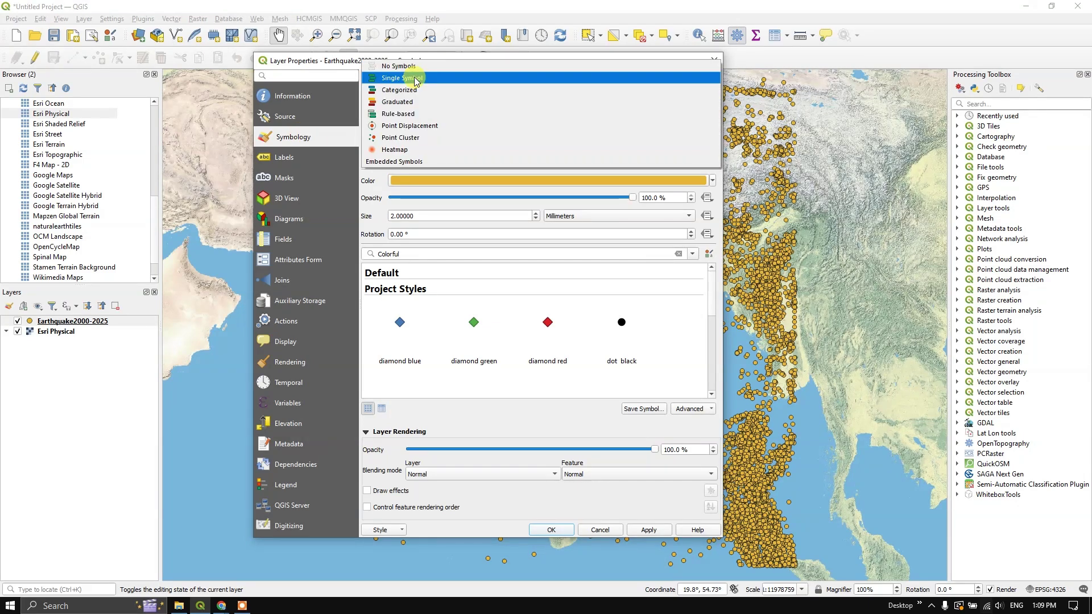
click(408, 101)
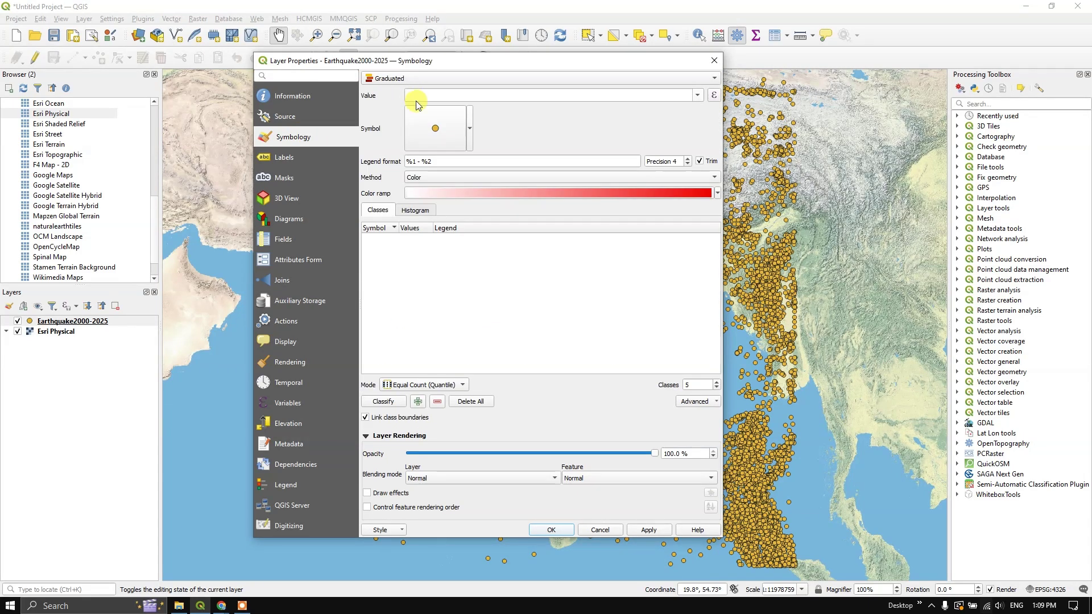
- Set the graduation method to Size, with markers from 1 to 9 mm
click(469, 134)
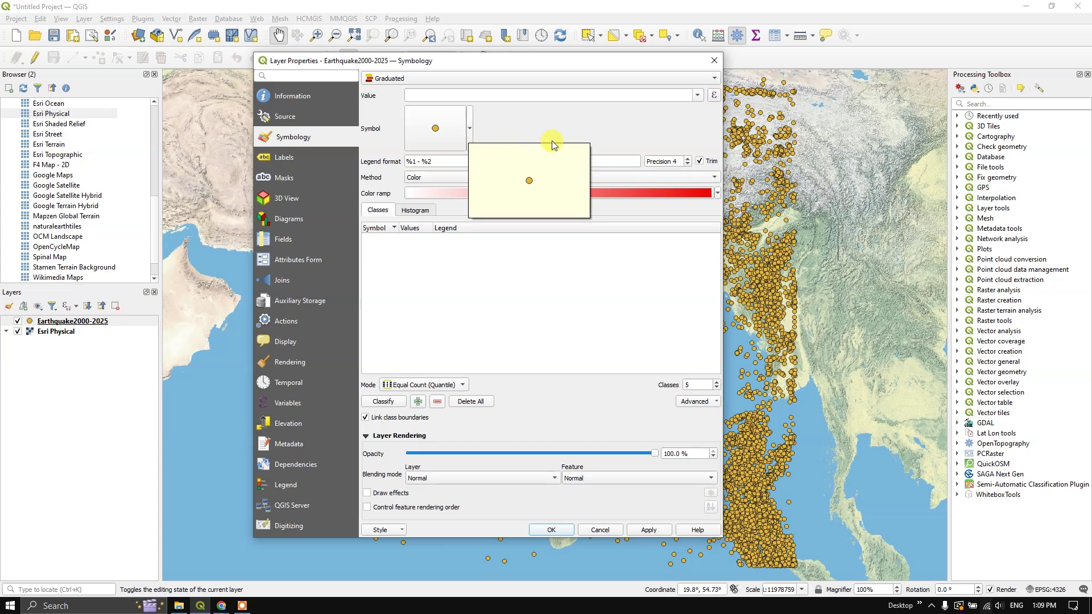
click(560, 141)
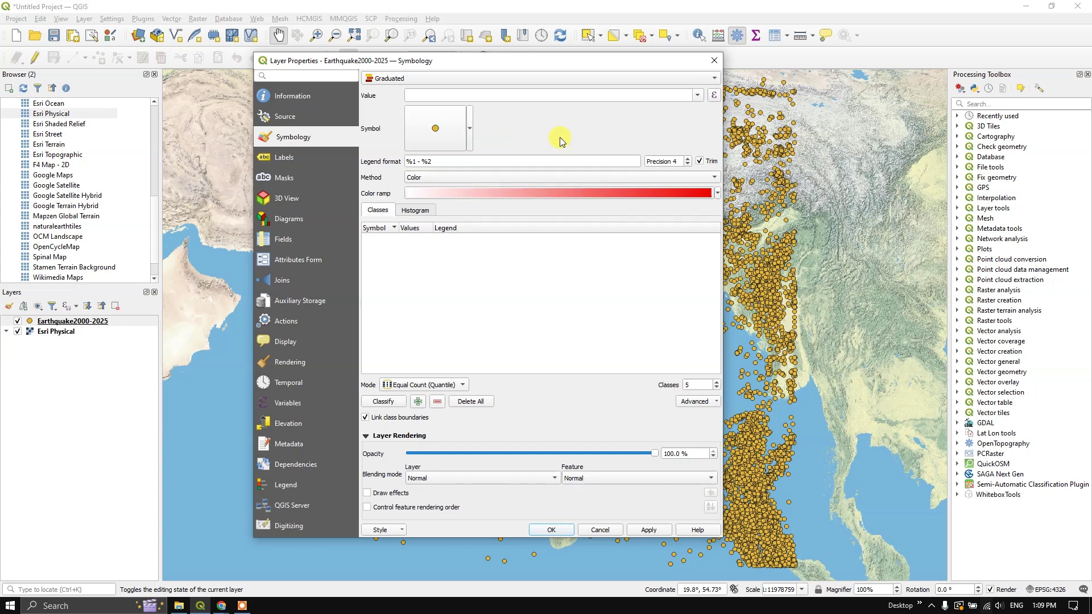
click(426, 178)
click(427, 187)
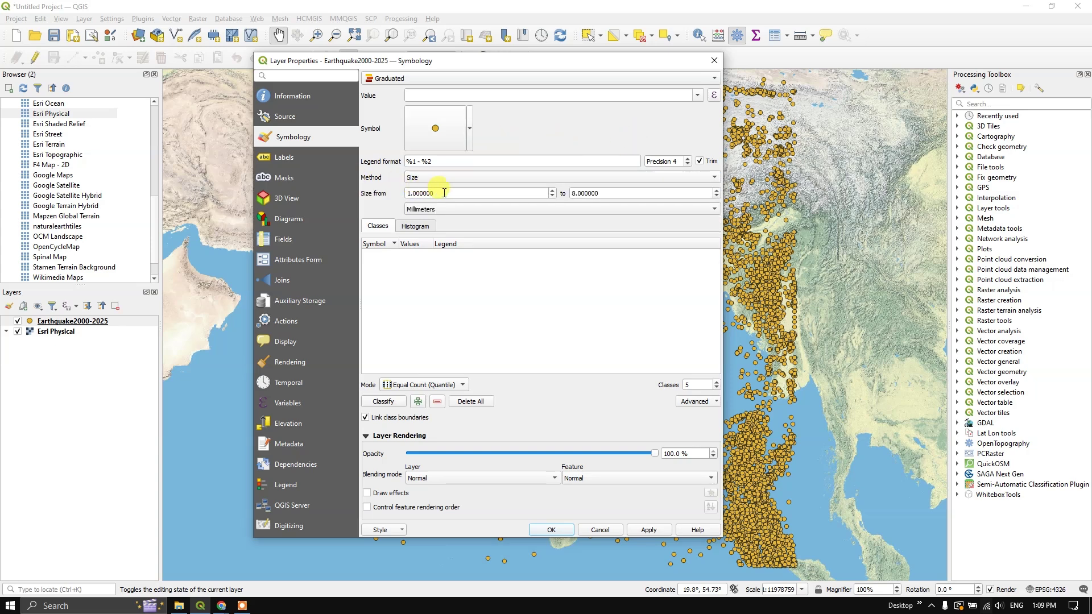
click(575, 194)
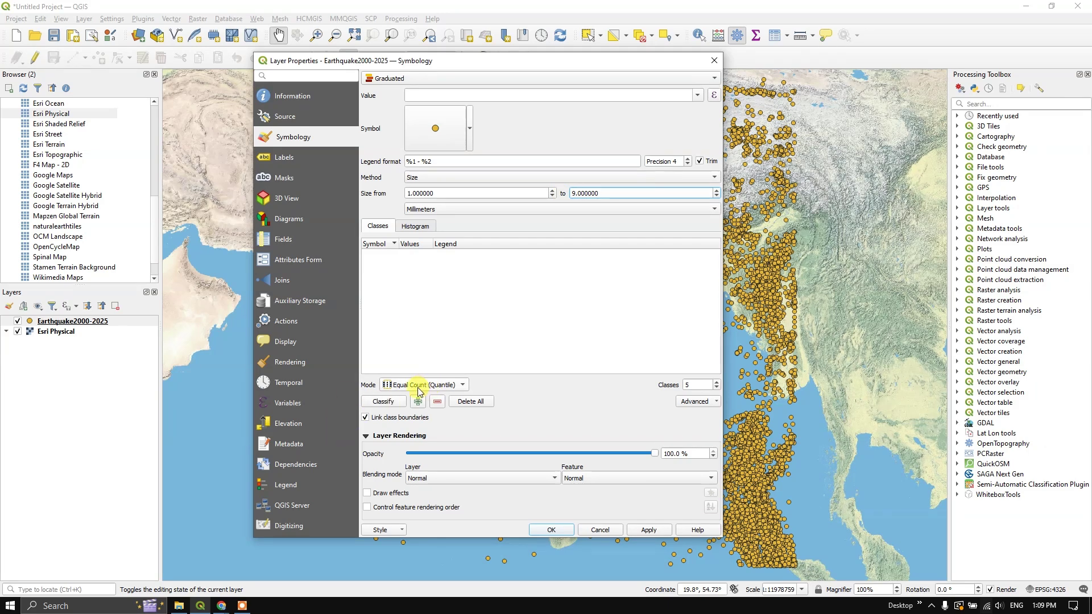
click(383, 402)
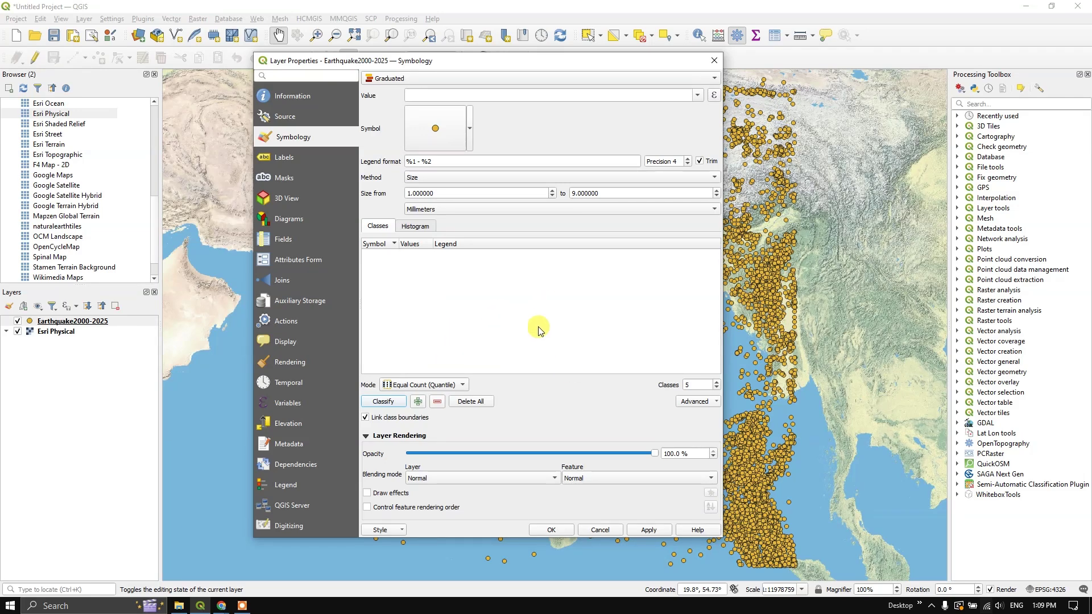
- Choose mag as the field to graduate the symbols by
click(698, 95)
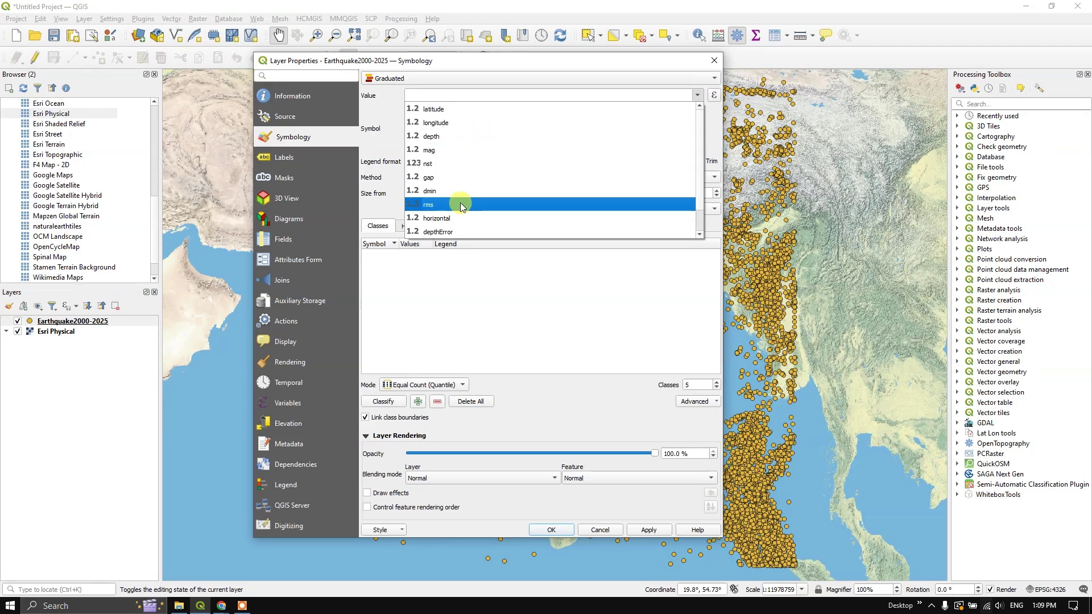
scroll(463, 193, down, 1)
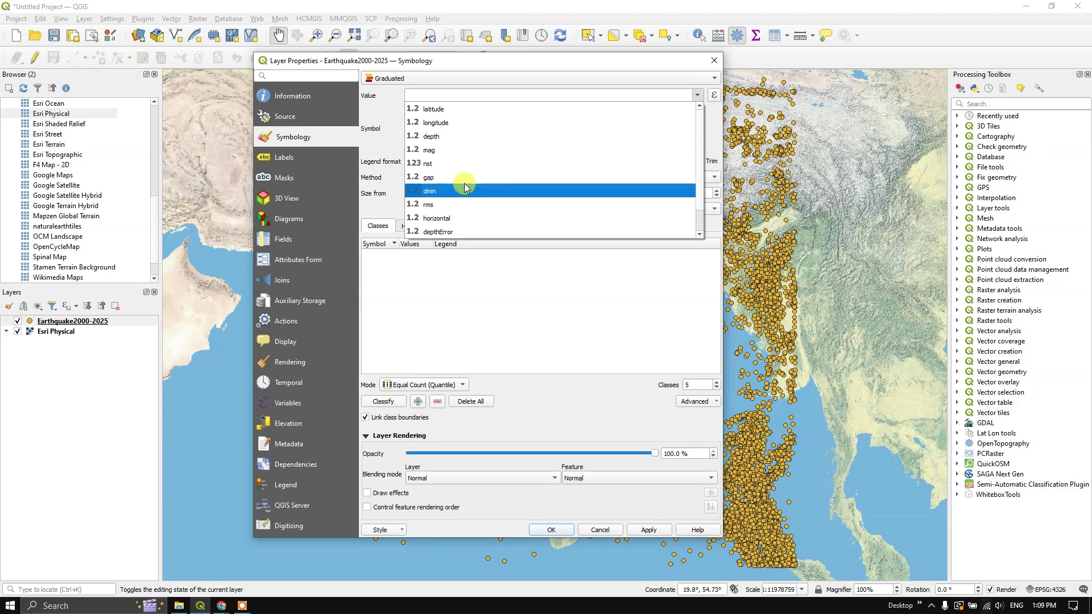
scroll(455, 159, up, 1)
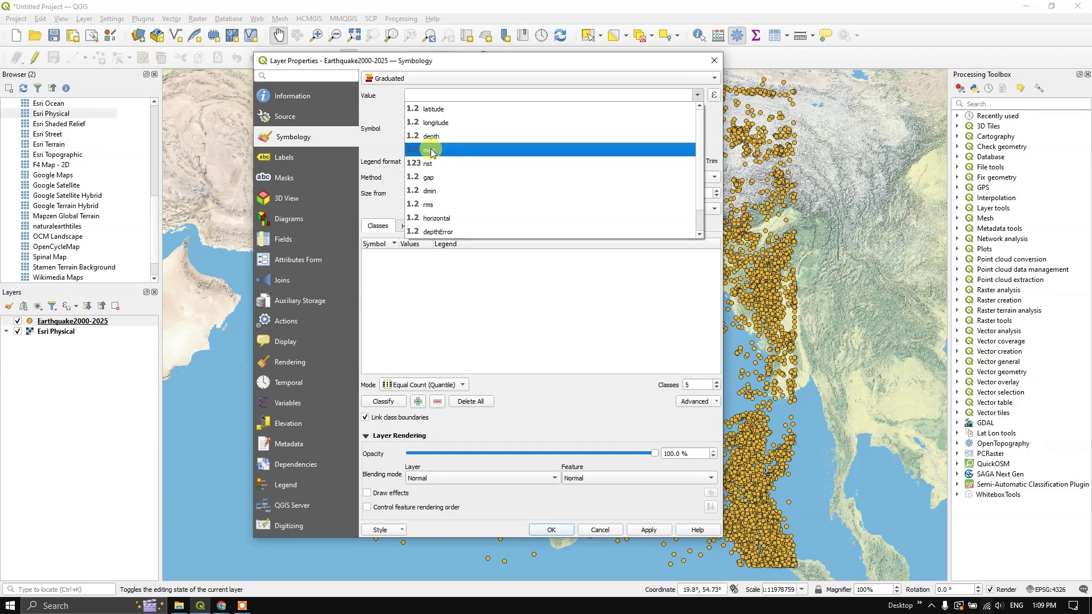
click(435, 149)
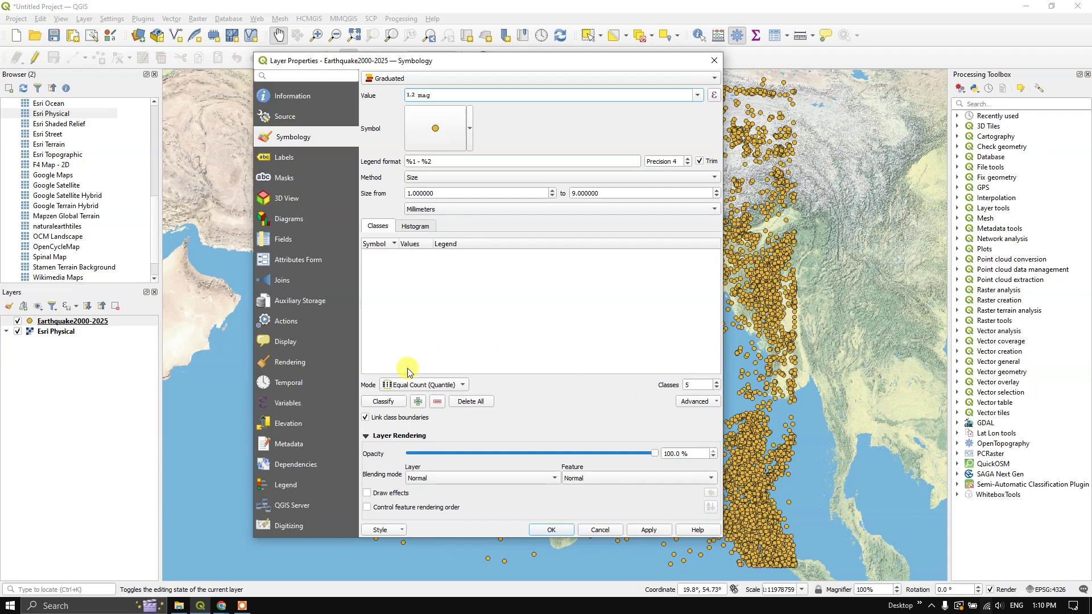
- Classify the mag values into Equal Count classes and edit the class count
click(384, 401)
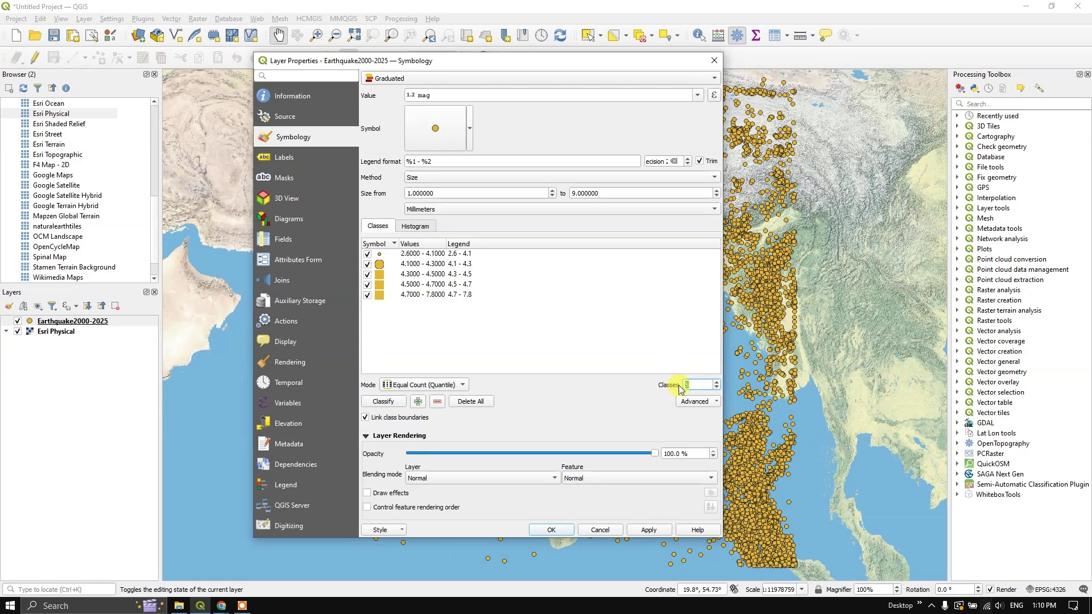
text(3)
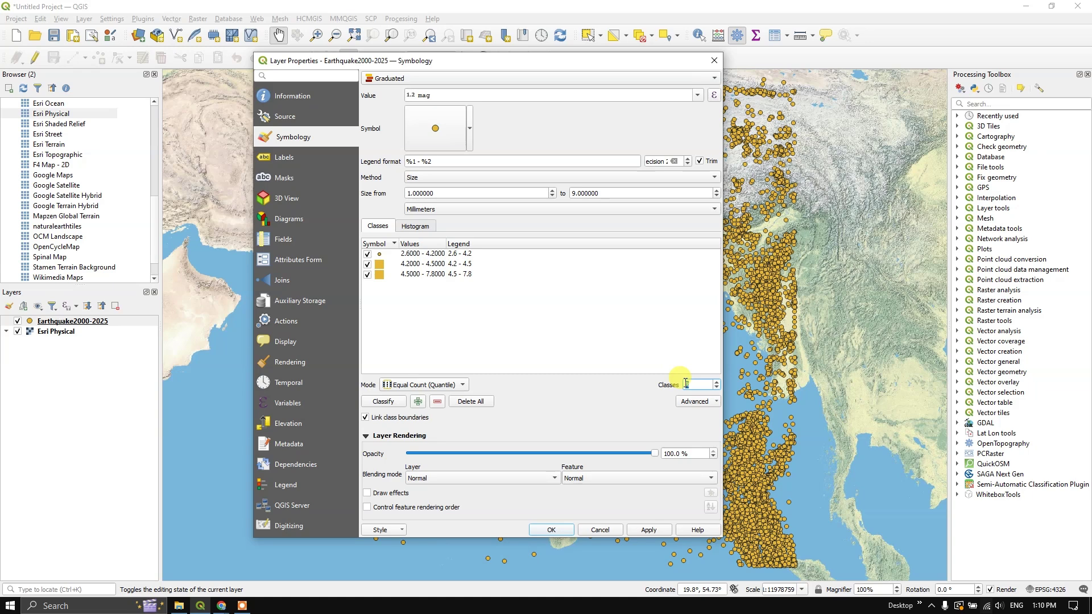
- Set four classes and colour the 4.6–7.8 magnitude class red
text(4)
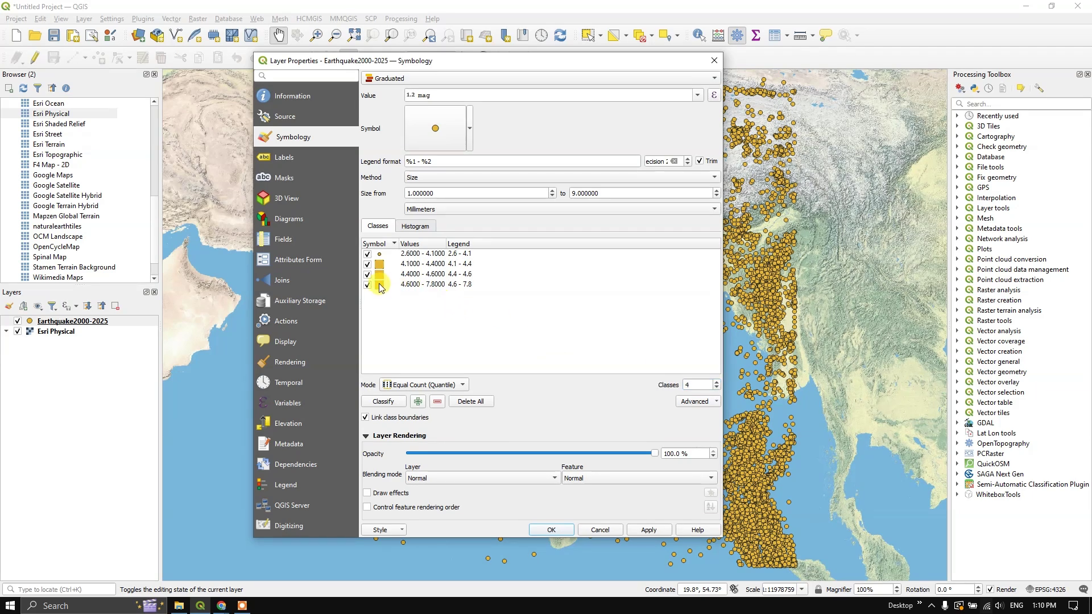
double_click(380, 287)
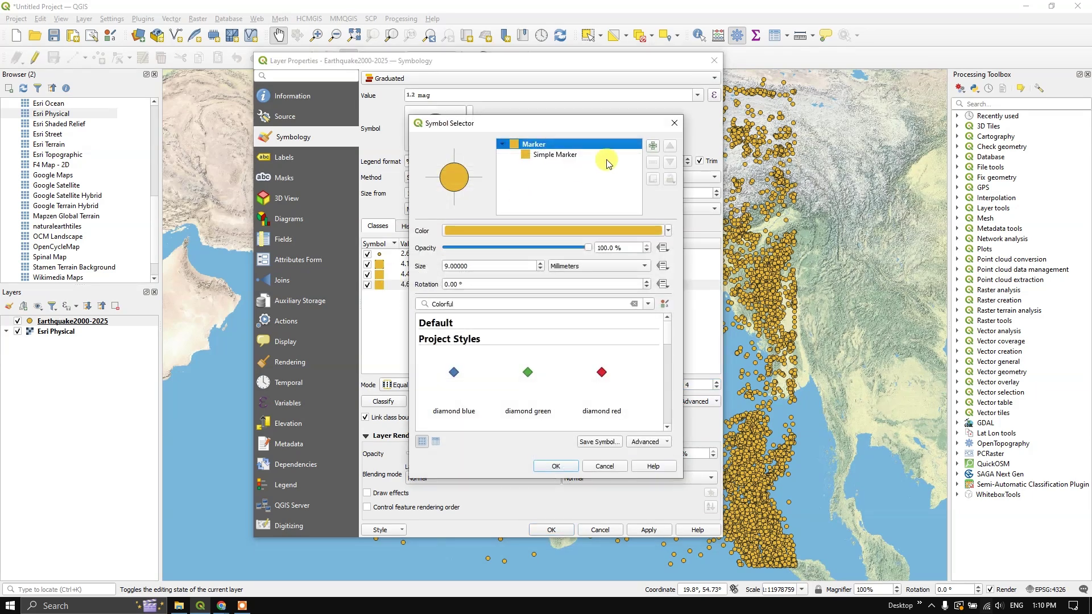
click(668, 231)
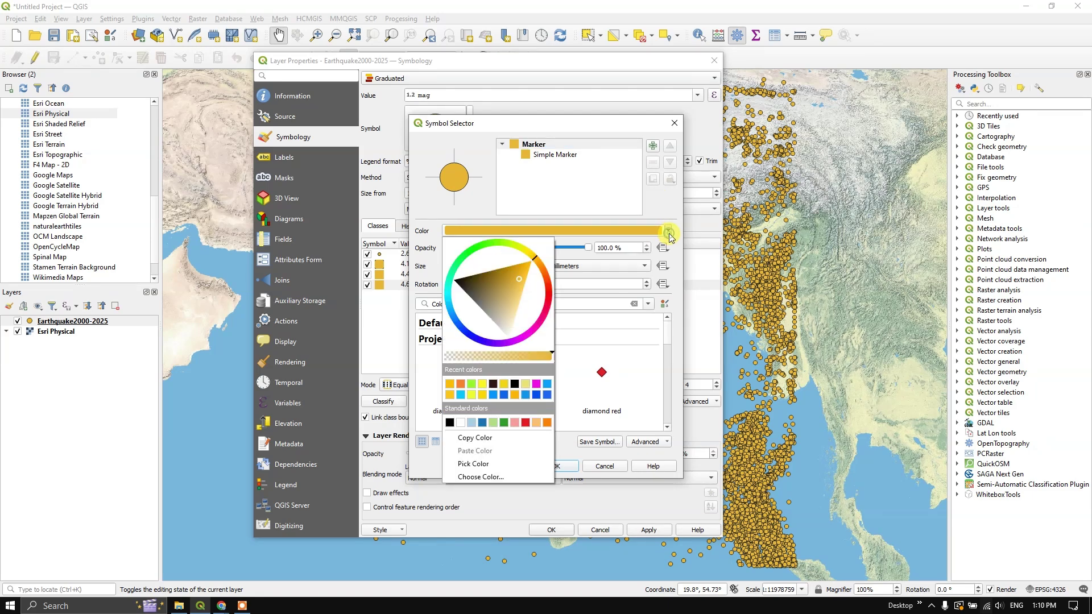
mouse_move(534, 261)
mouse_down()
mouse_move(550, 295)
mouse_move(524, 301)
mouse_move(527, 291)
mouse_up()
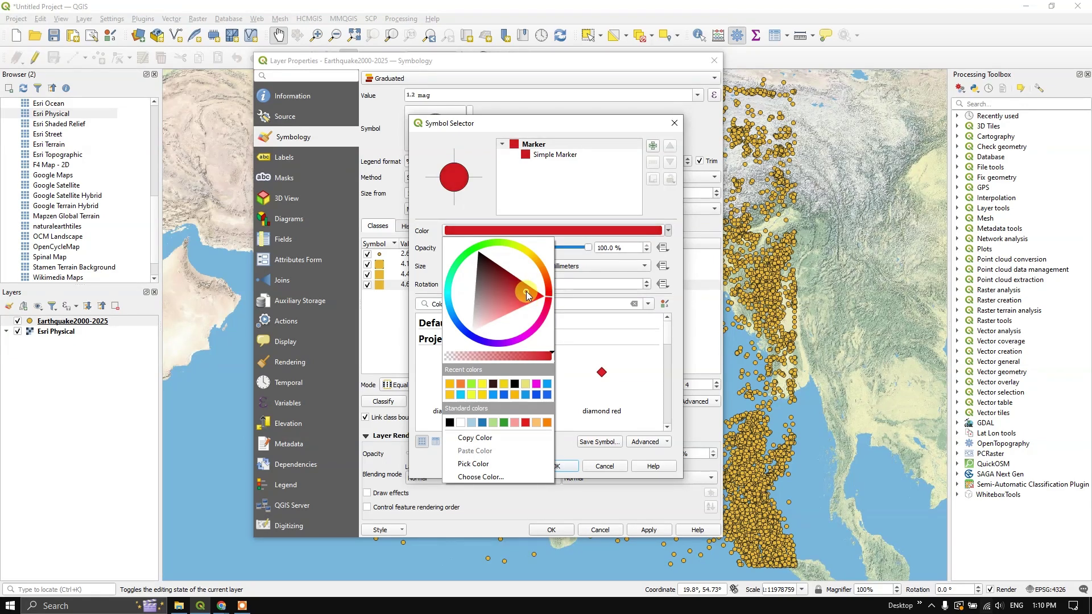
click(652, 206)
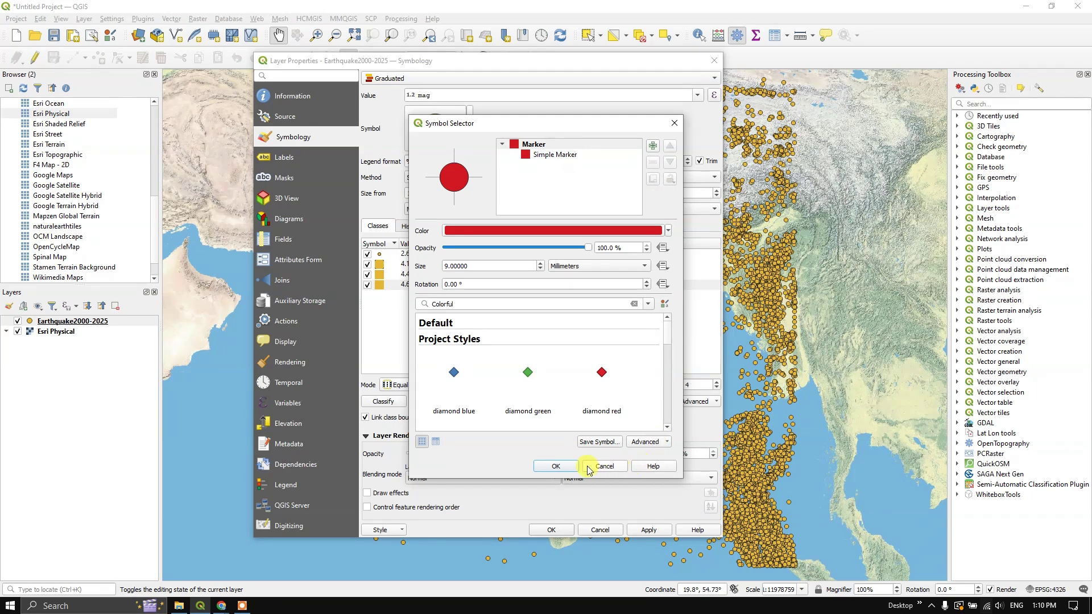
click(559, 466)
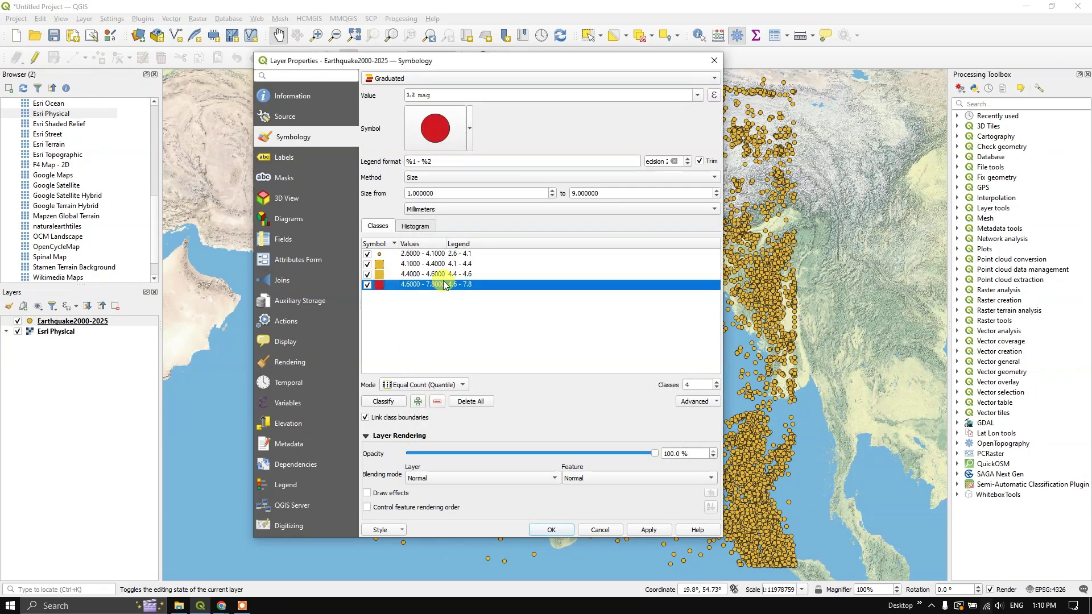
- Try orange for the 4.4–4.6 class, discard it, and keep Equal Count mode
double_click(379, 274)
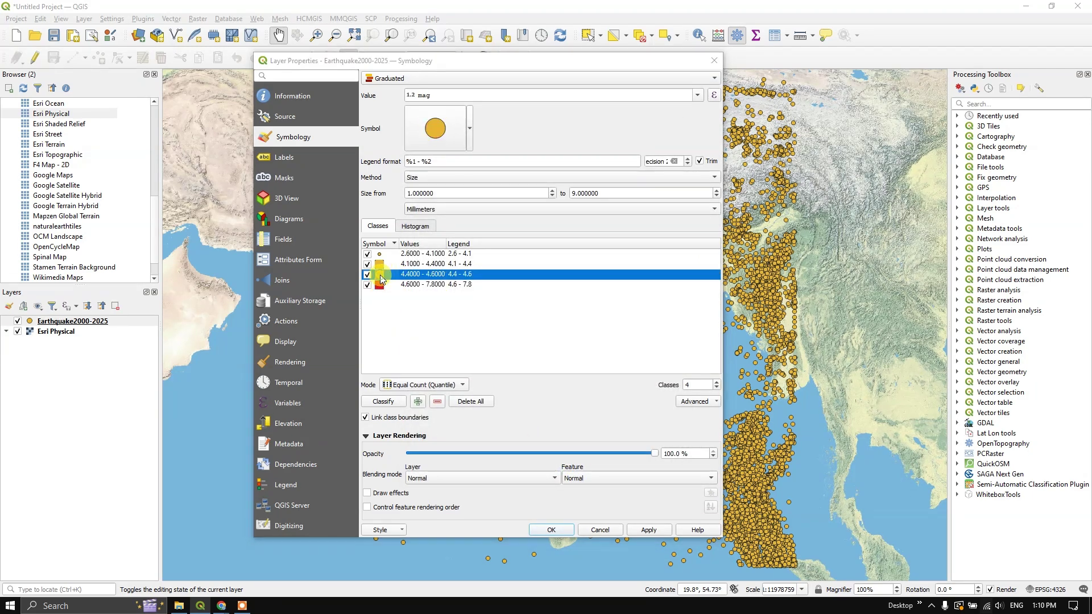
drag(470, 124, 527, 133)
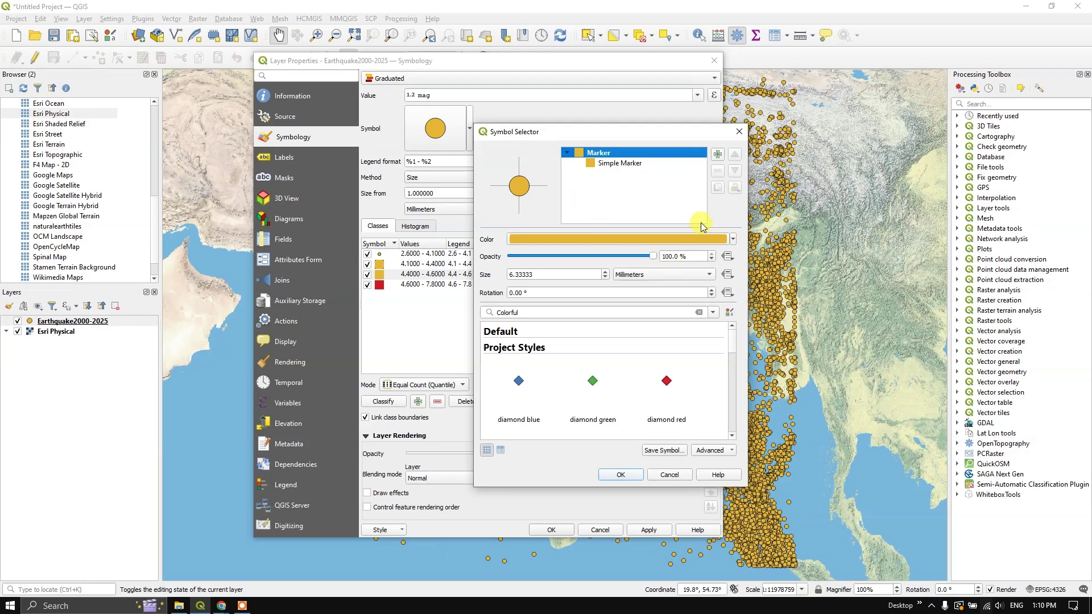
click(732, 239)
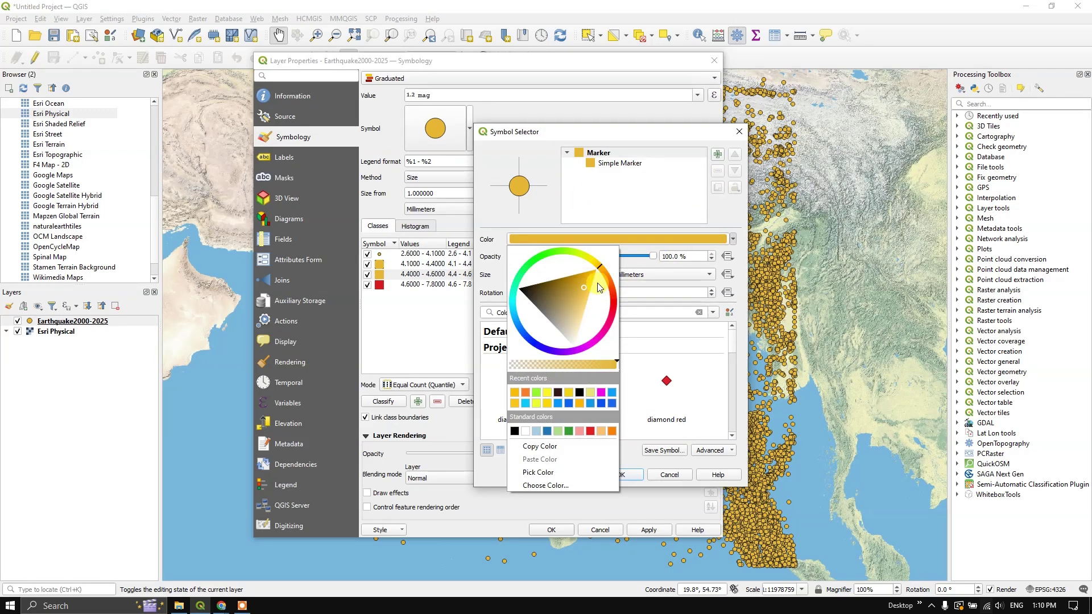
drag(602, 265, 594, 288)
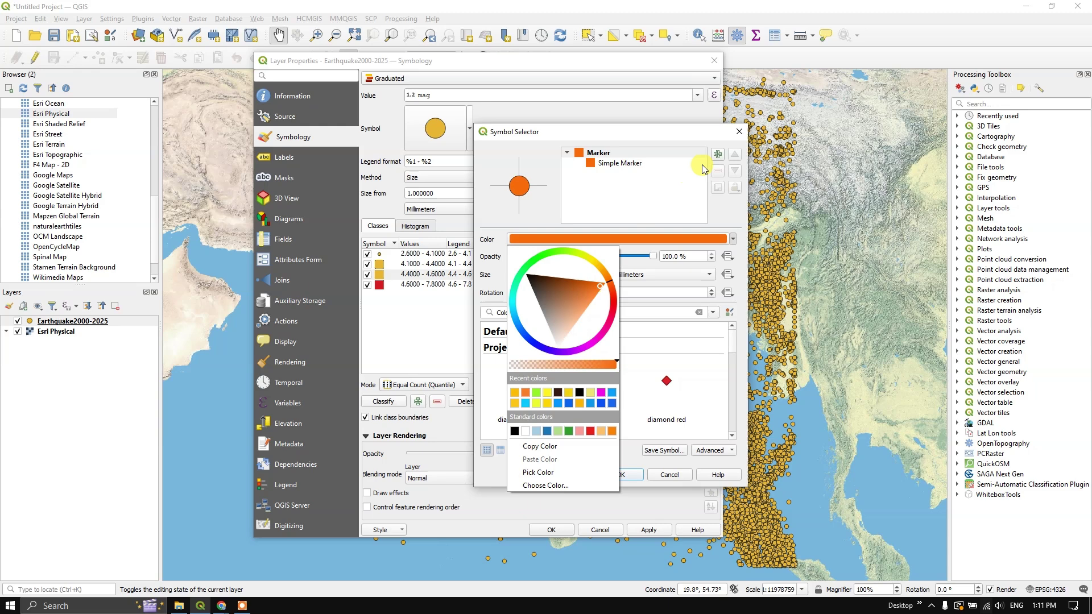
click(739, 132)
click(739, 132)
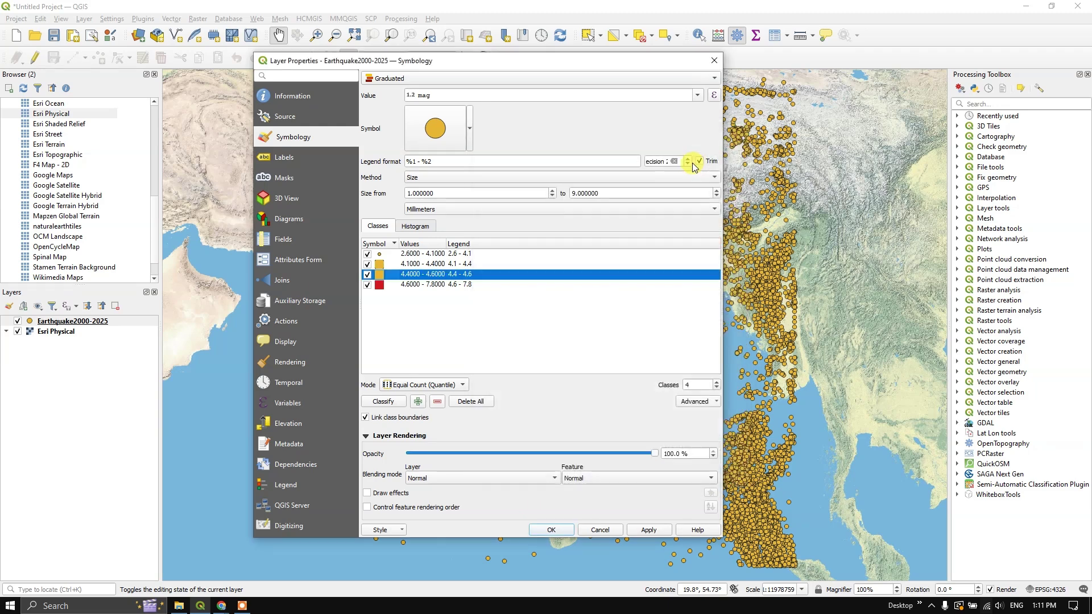
click(412, 385)
click(449, 307)
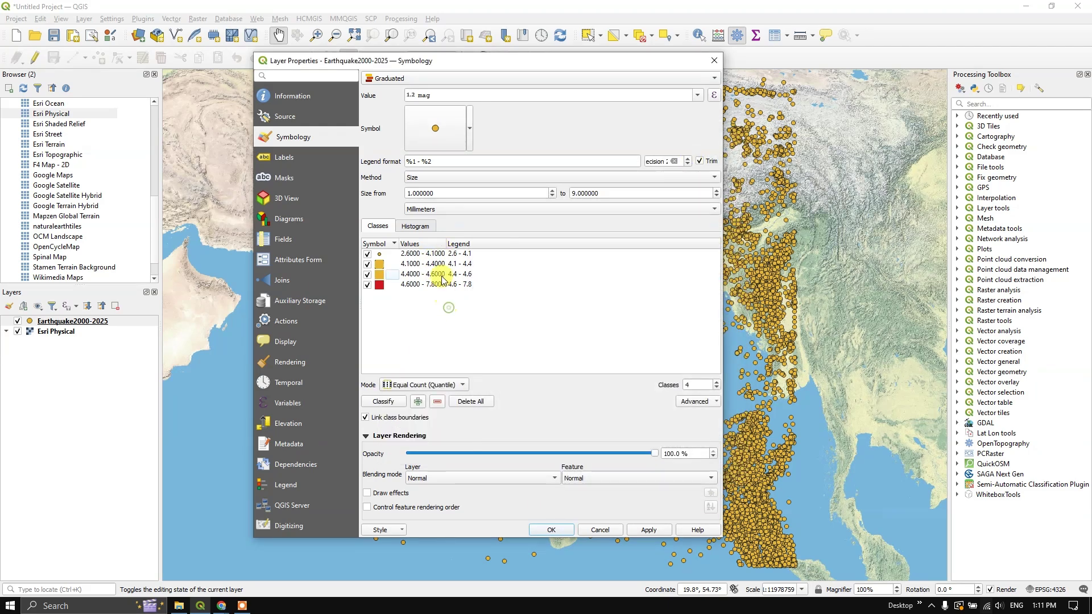
- Switch the classification mode to Equal Interval, giving classes from 2.6 to 7.8
click(434, 264)
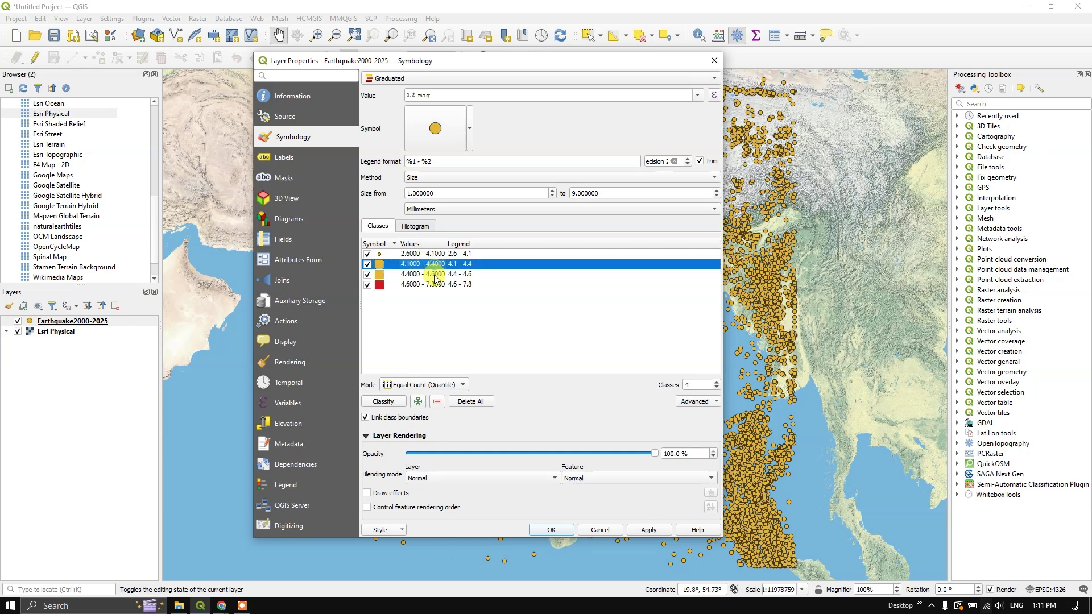
click(435, 275)
click(398, 387)
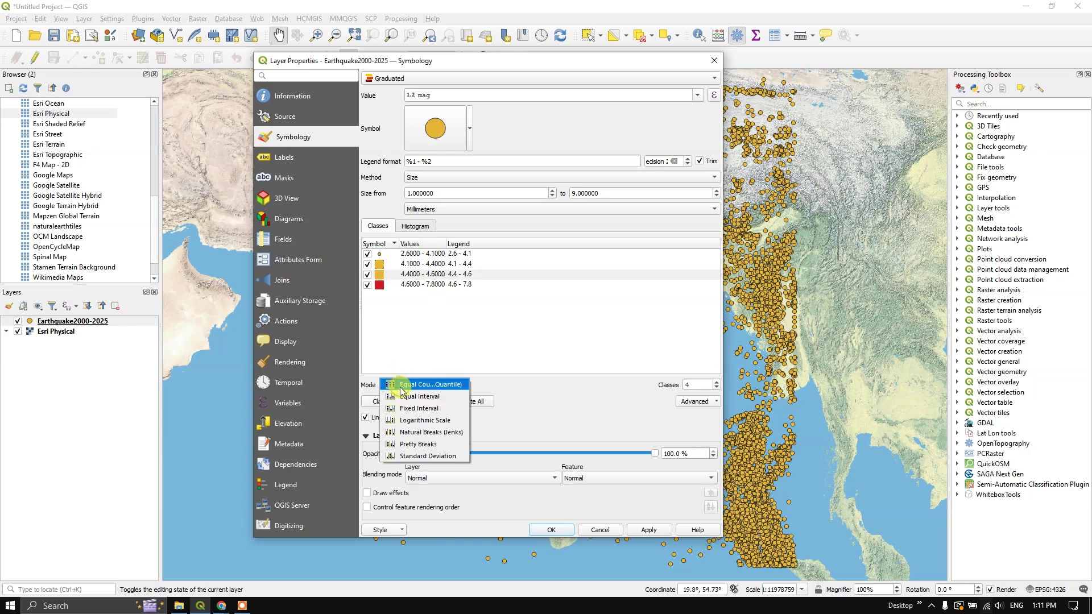
click(430, 398)
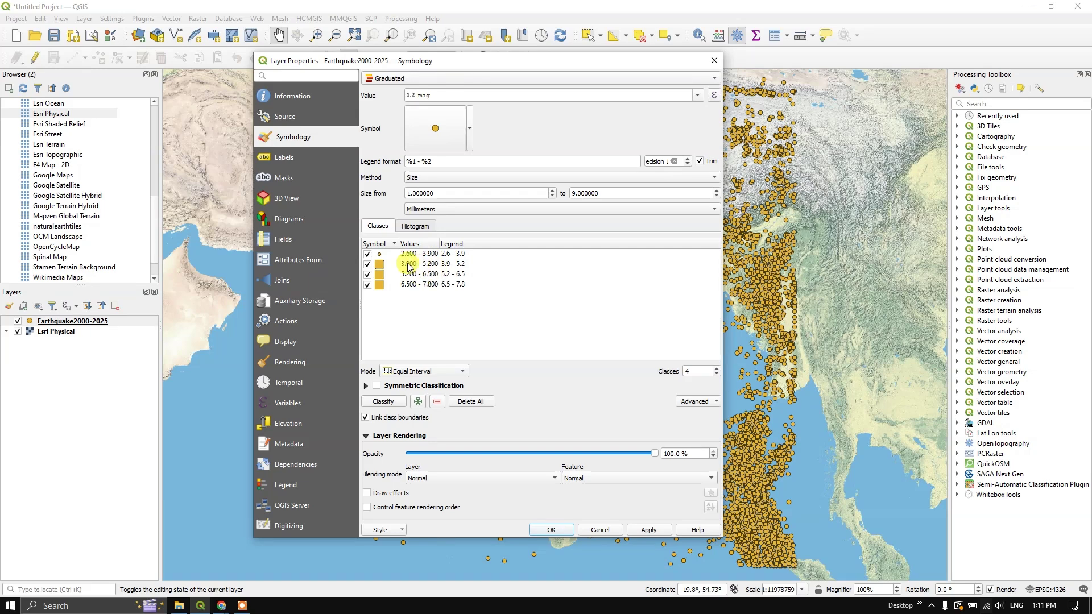
- Colour the 6.5–7.8 magnitude class red
double_click(380, 287)
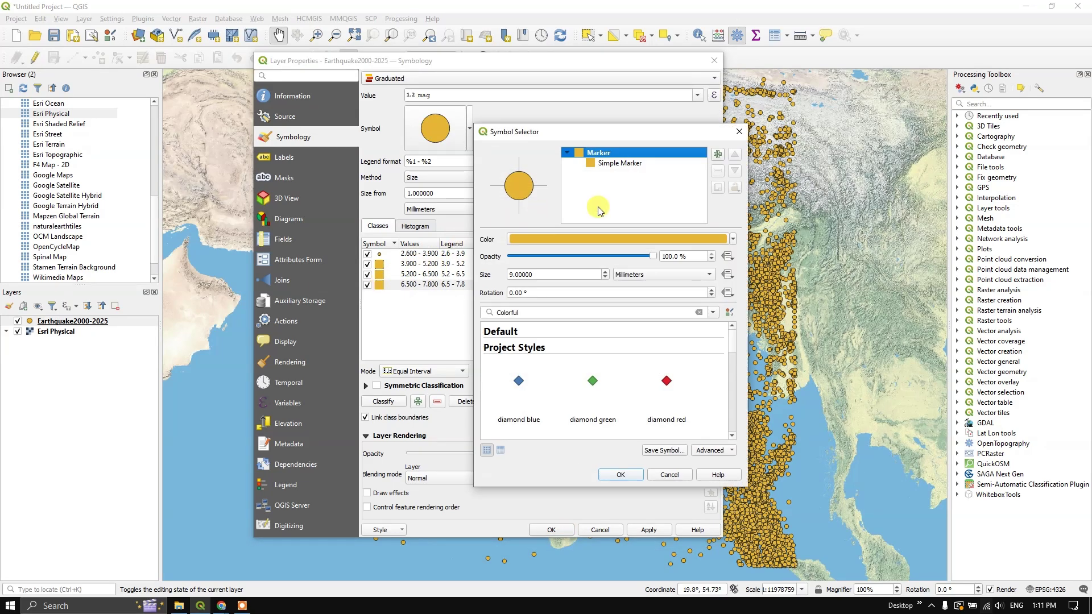
click(733, 240)
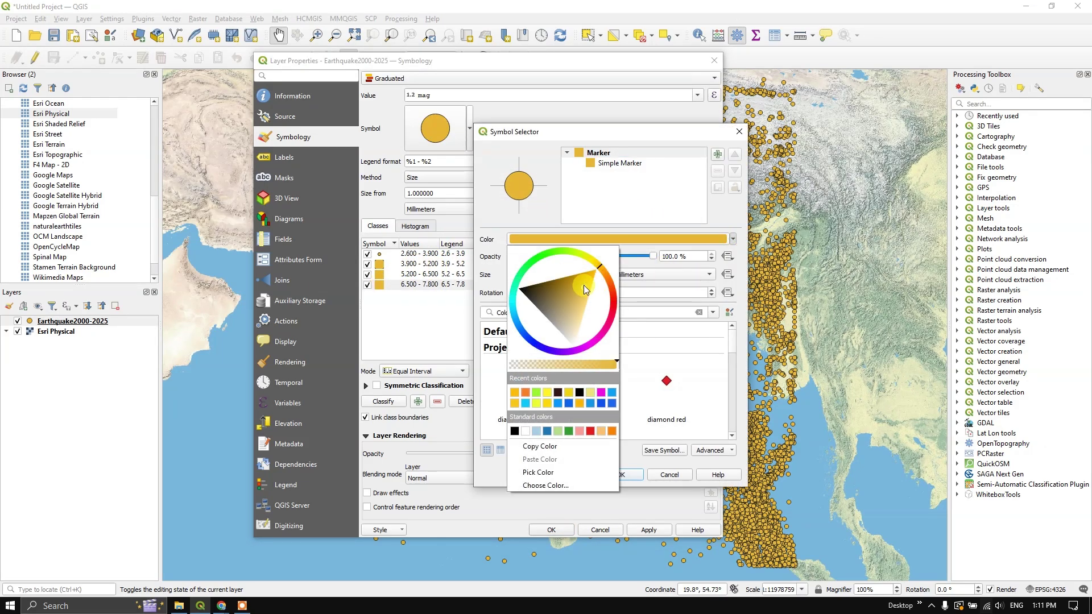
mouse_move(608, 283)
mouse_down()
mouse_move(606, 315)
mouse_move(594, 301)
mouse_up()
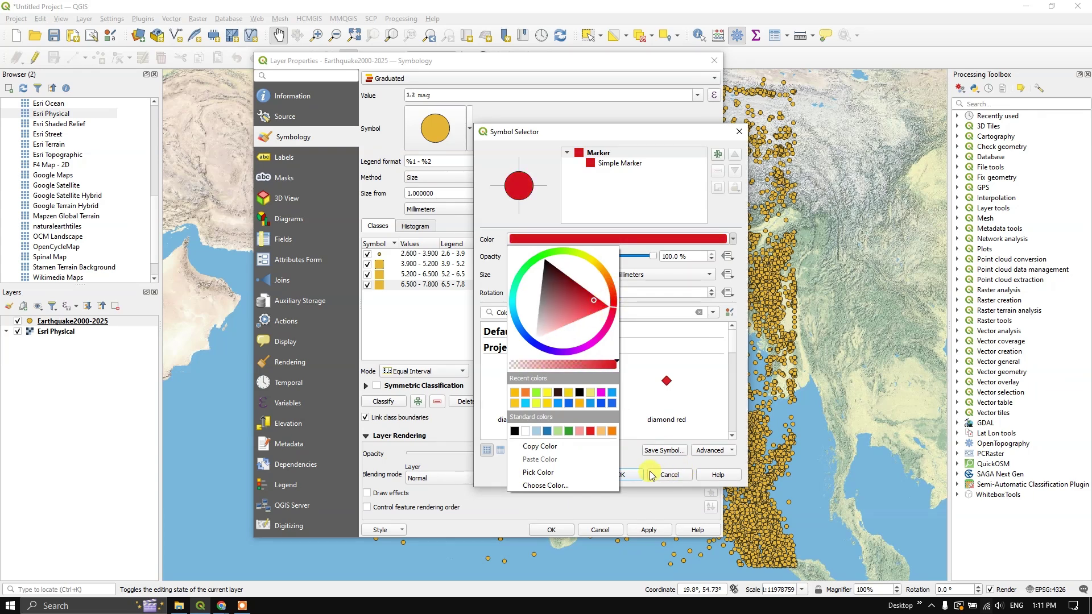
click(626, 474)
click(626, 475)
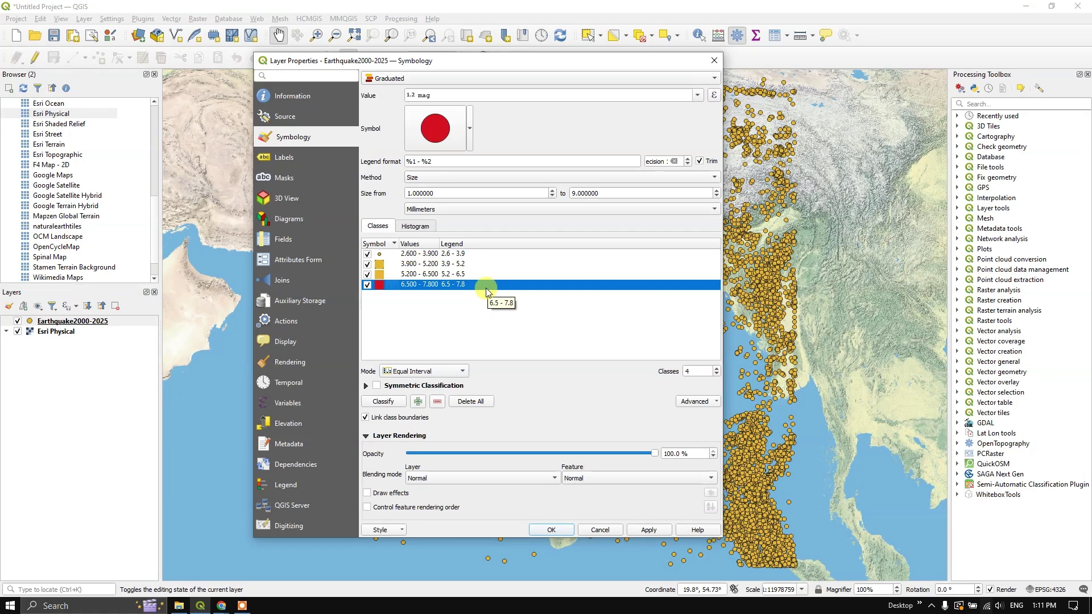
- Colour the 5.2–6.5 magnitude class crimson
double_click(430, 275)
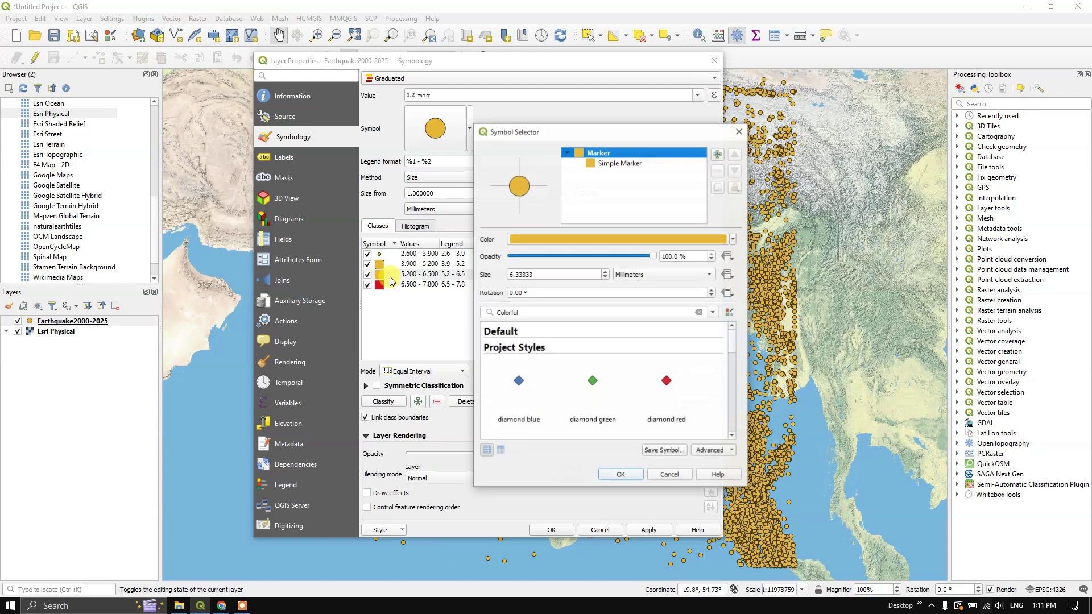
click(732, 239)
mouse_move(604, 274)
mouse_down()
mouse_move(611, 289)
mouse_move(596, 295)
mouse_up()
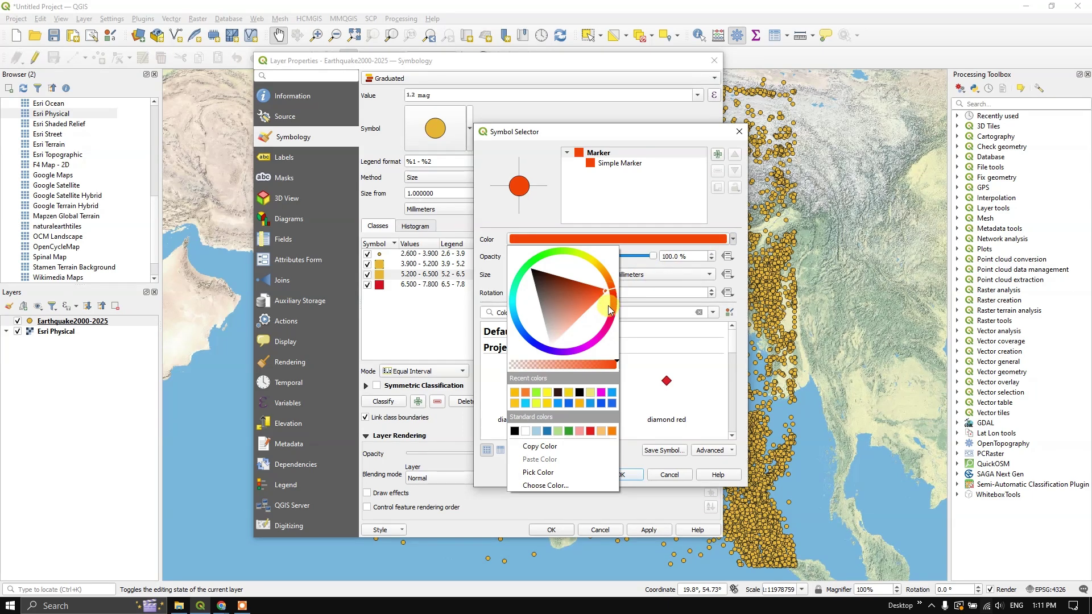
drag(609, 305, 613, 313)
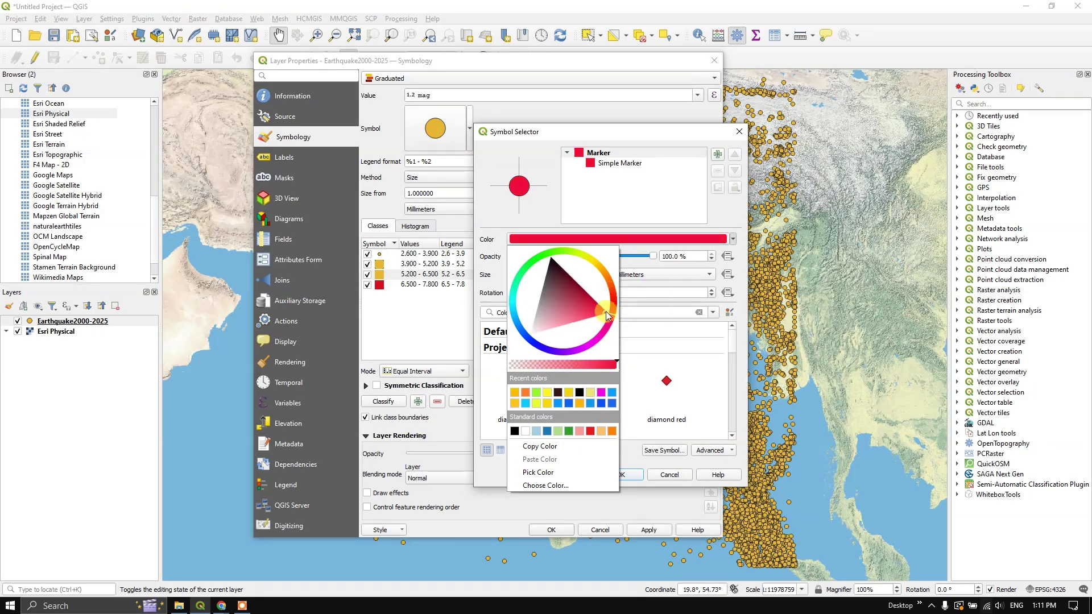
click(724, 230)
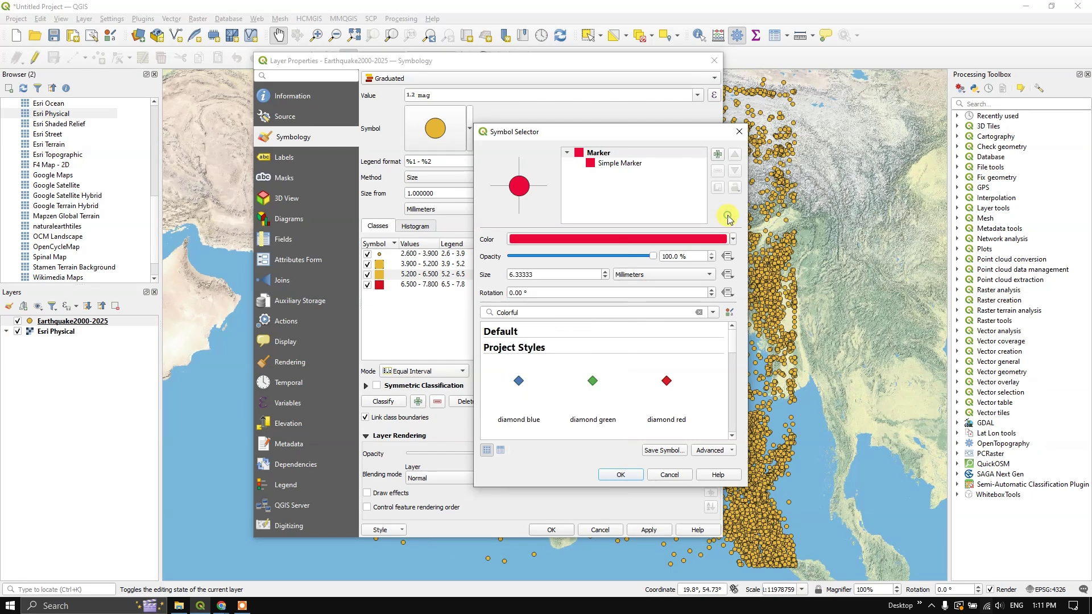
click(621, 475)
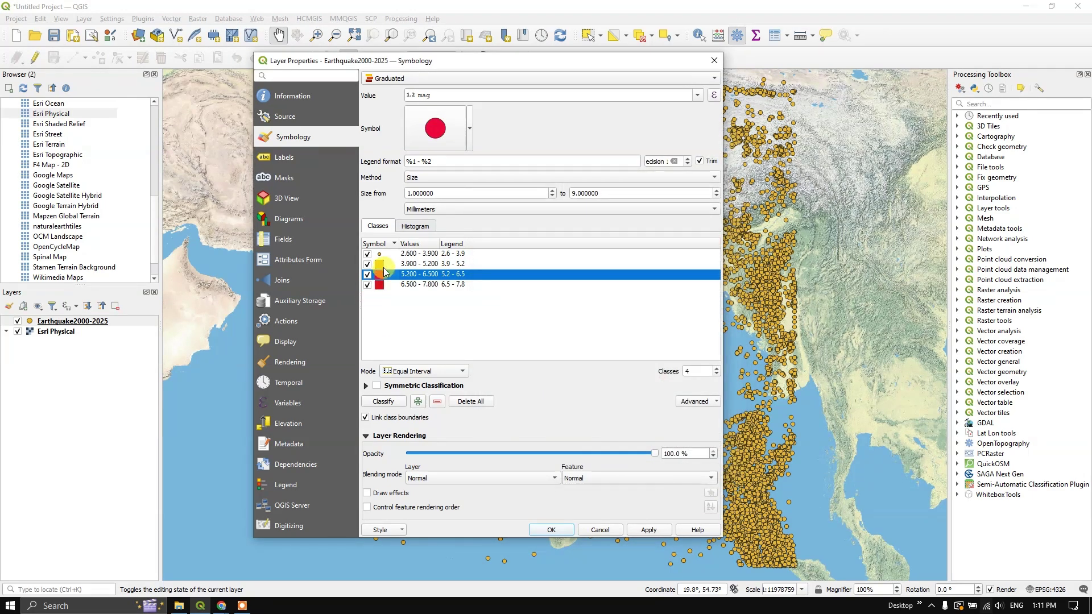
- Colour the 3.9–5.2 magnitude class bright yellow
double_click(382, 266)
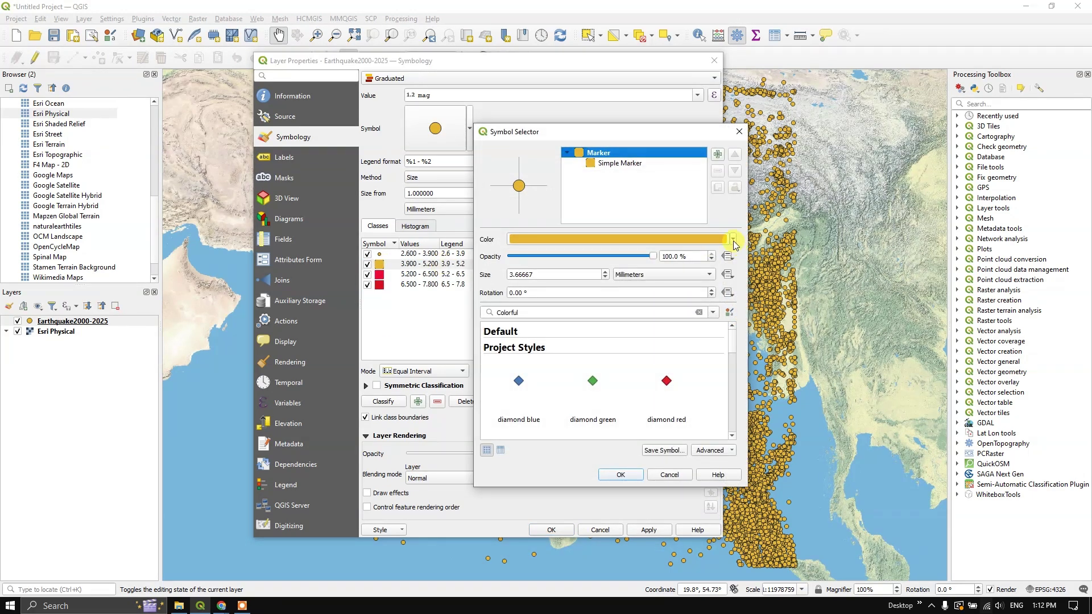
click(732, 239)
drag(595, 266, 596, 262)
click(592, 276)
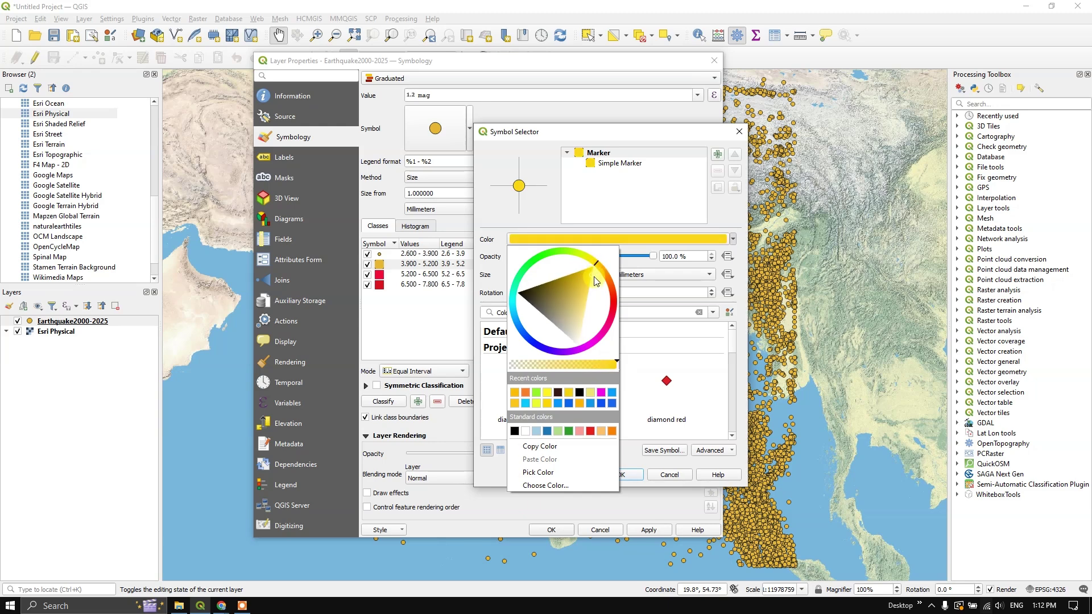
drag(595, 286, 598, 282)
click(718, 224)
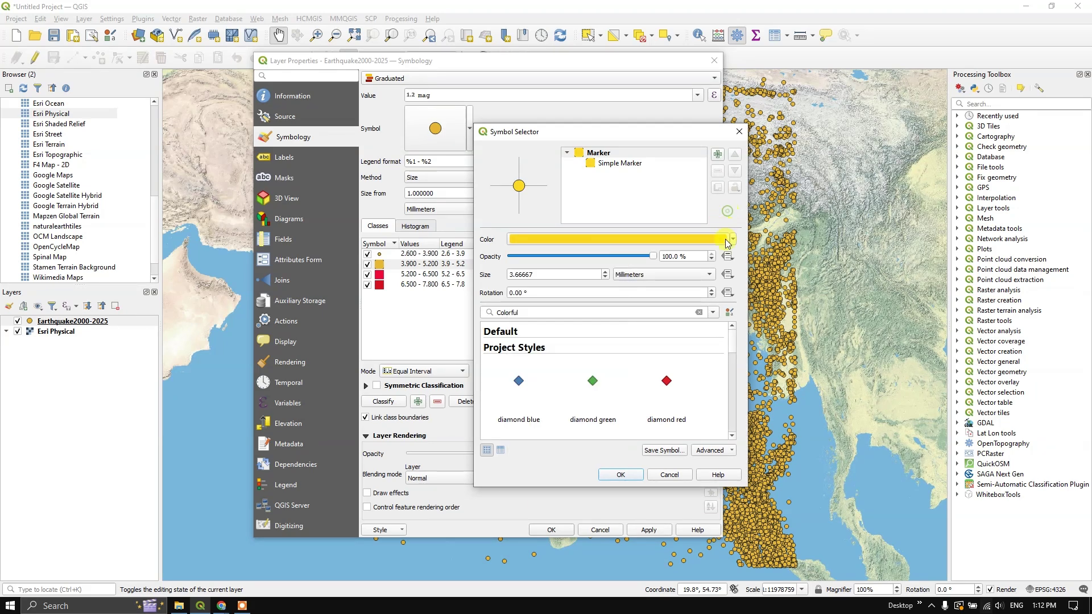
click(612, 476)
- Colour the 2.6–3.9 magnitude class bright yellow
double_click(380, 254)
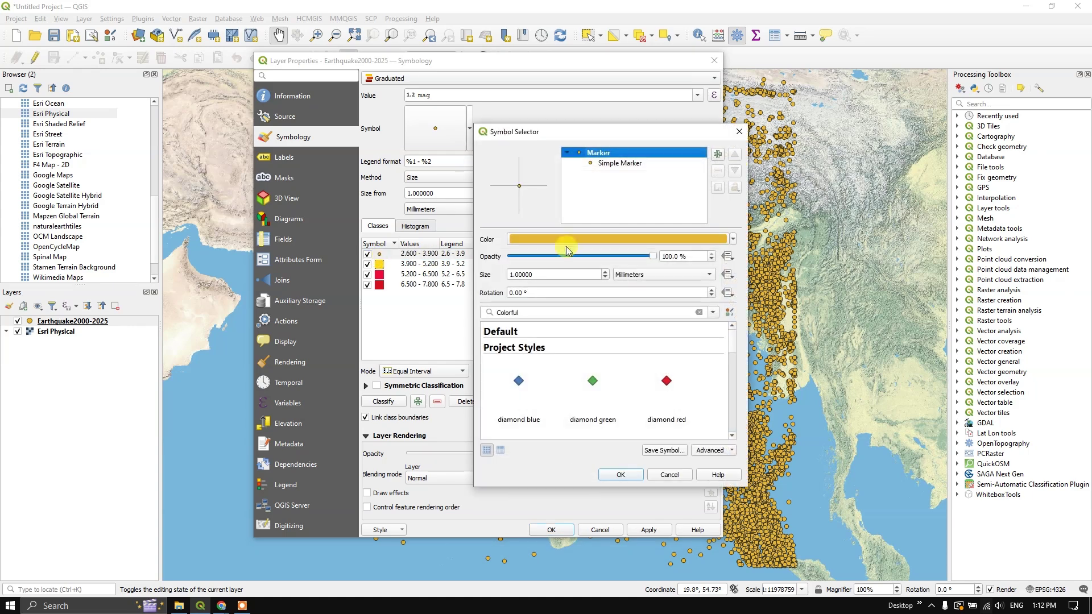
click(735, 239)
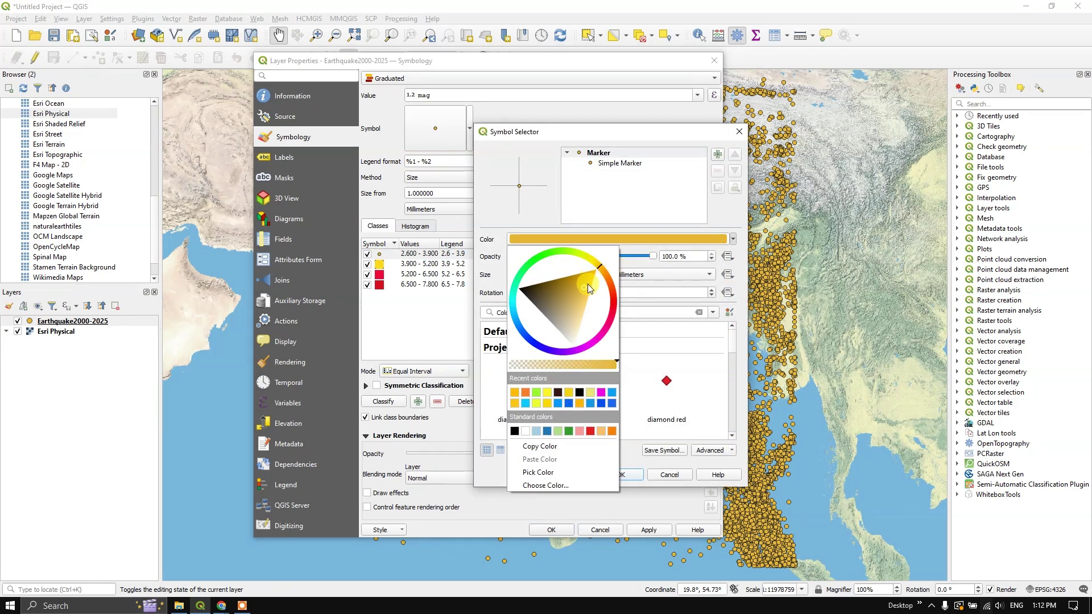
click(591, 260)
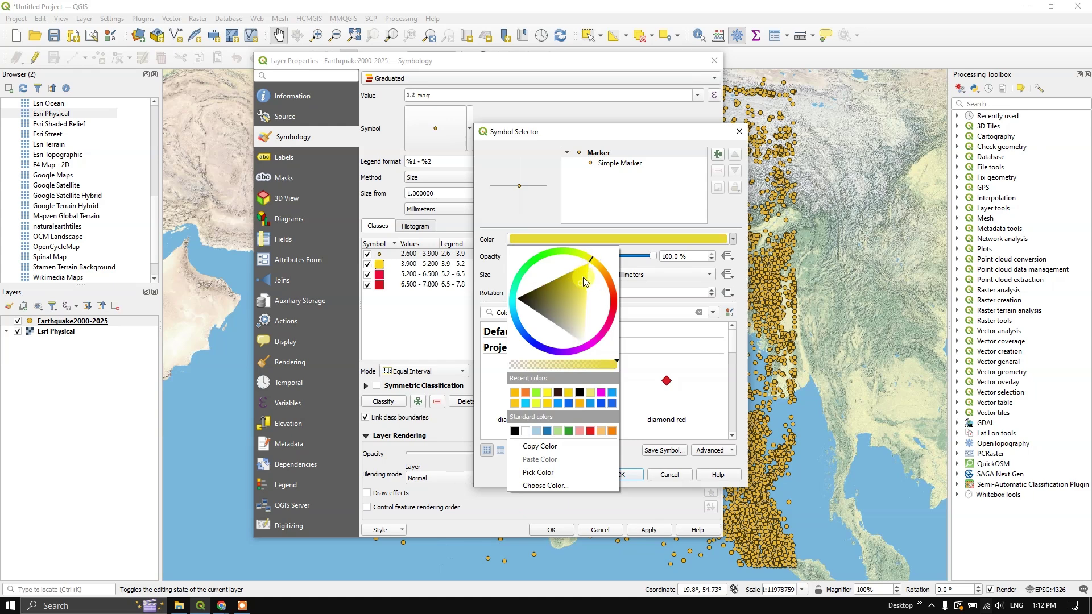
click(587, 279)
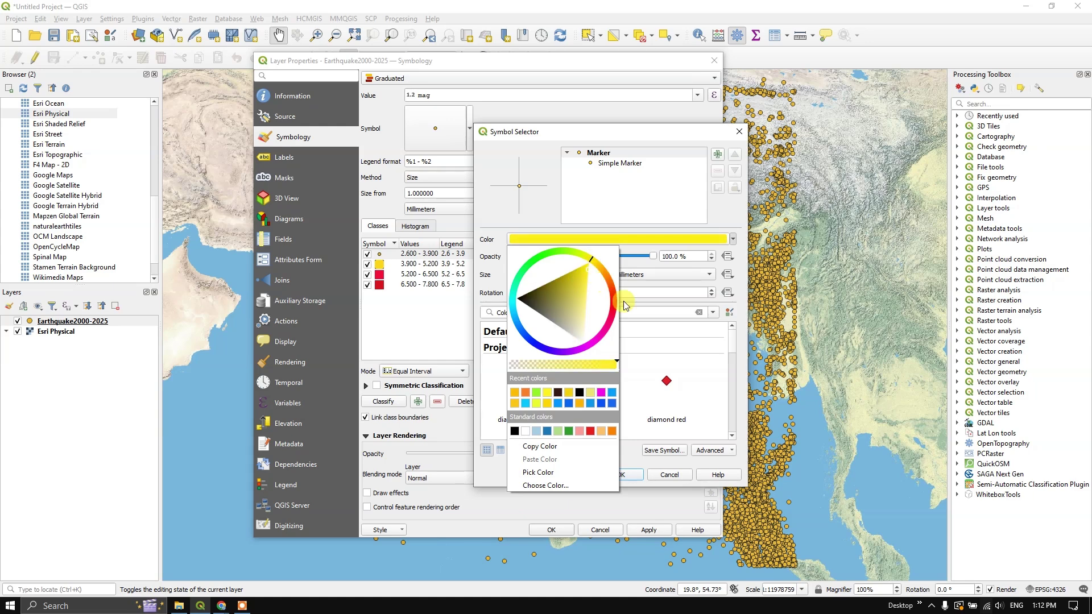
click(660, 479)
click(631, 475)
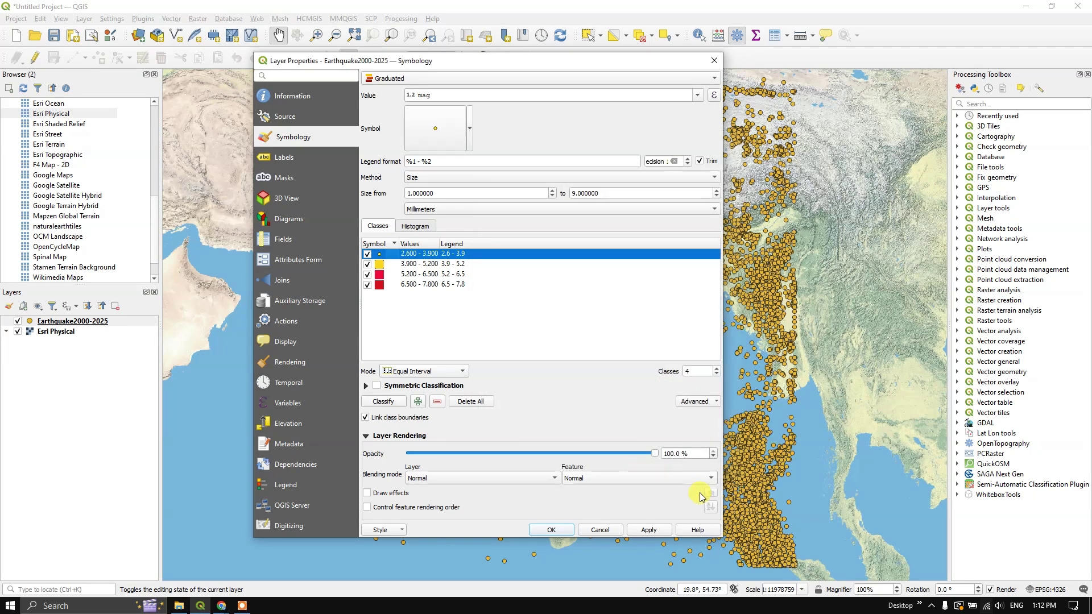
- Apply the graduated symbology so sized yellow and red circles appear on the map
click(693, 533)
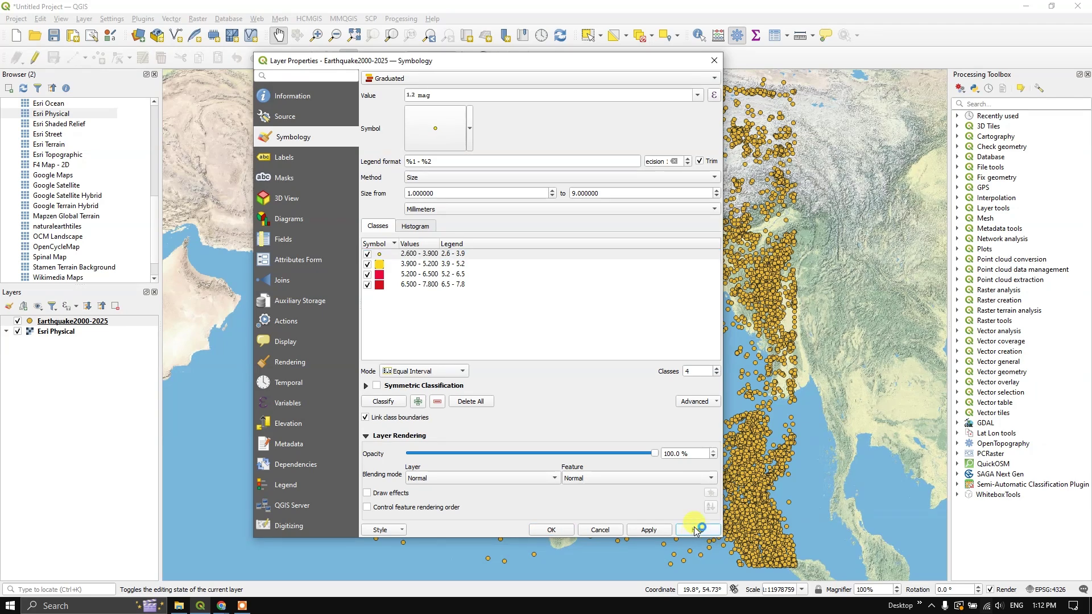
click(647, 530)
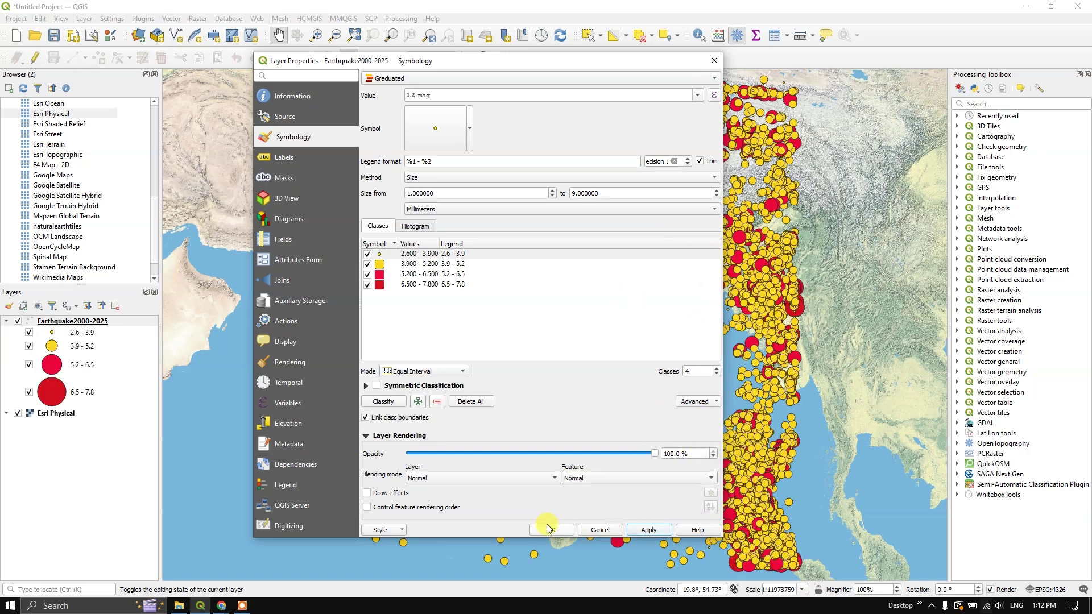
click(652, 540)
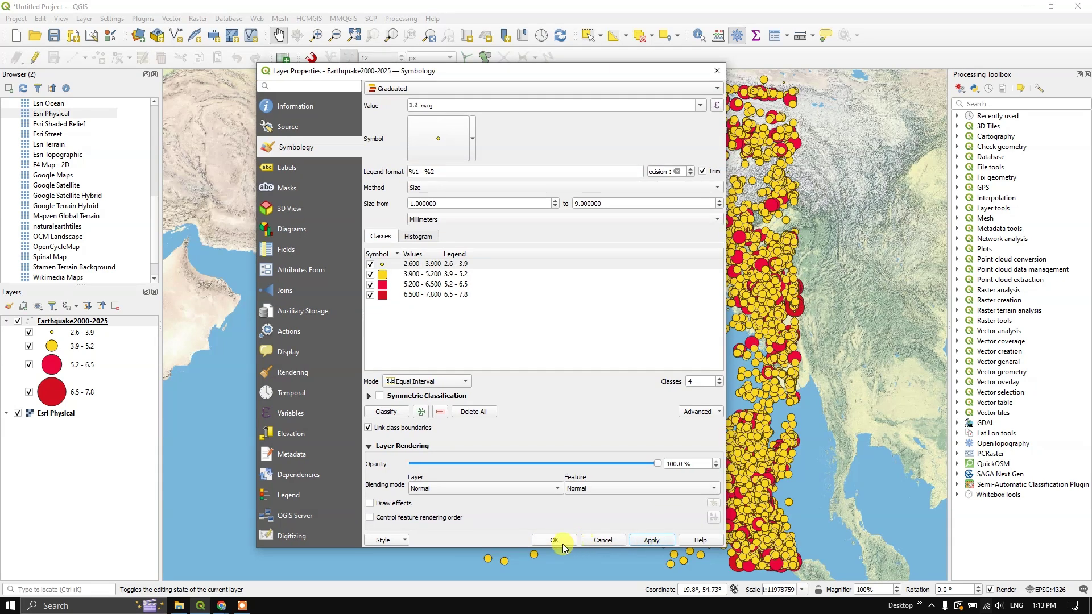
- Add Single Labels showing the mag field, apply them, and close the layer properties
click(302, 169)
click(410, 89)
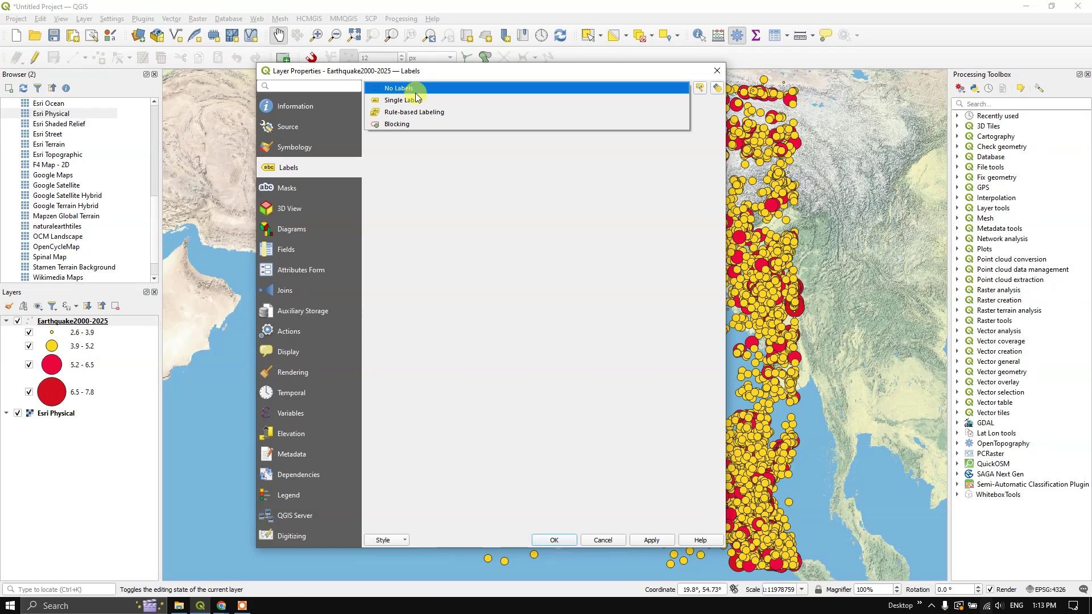
click(411, 89)
click(411, 100)
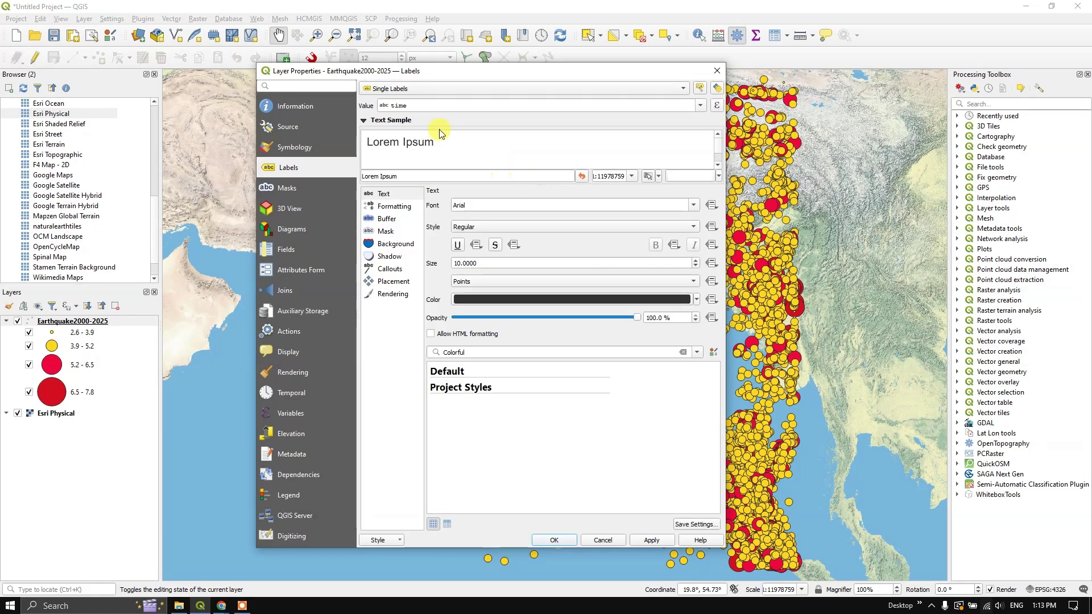
click(700, 106)
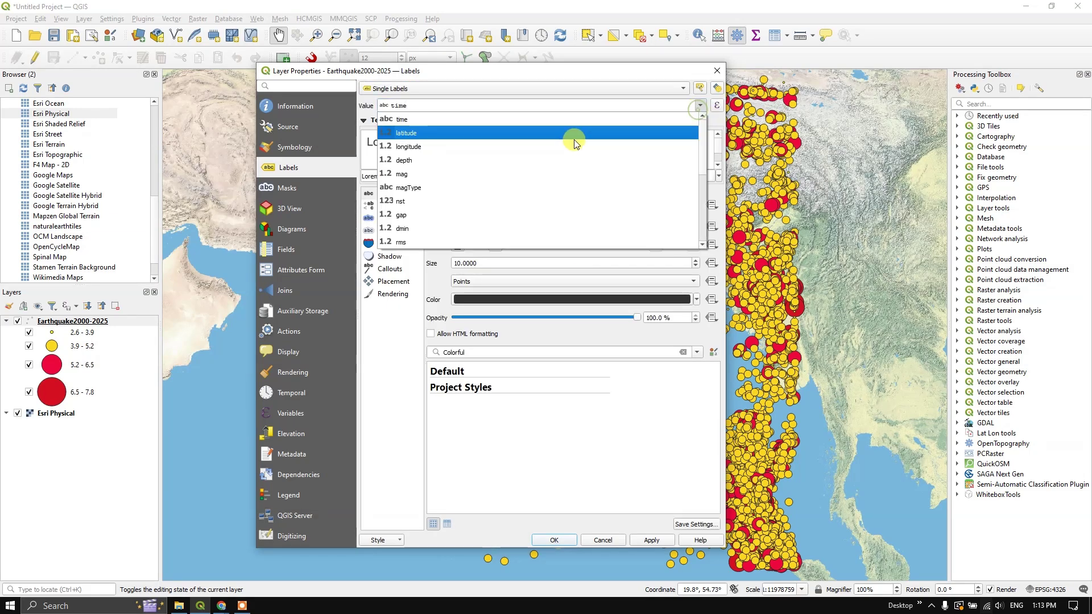
click(414, 177)
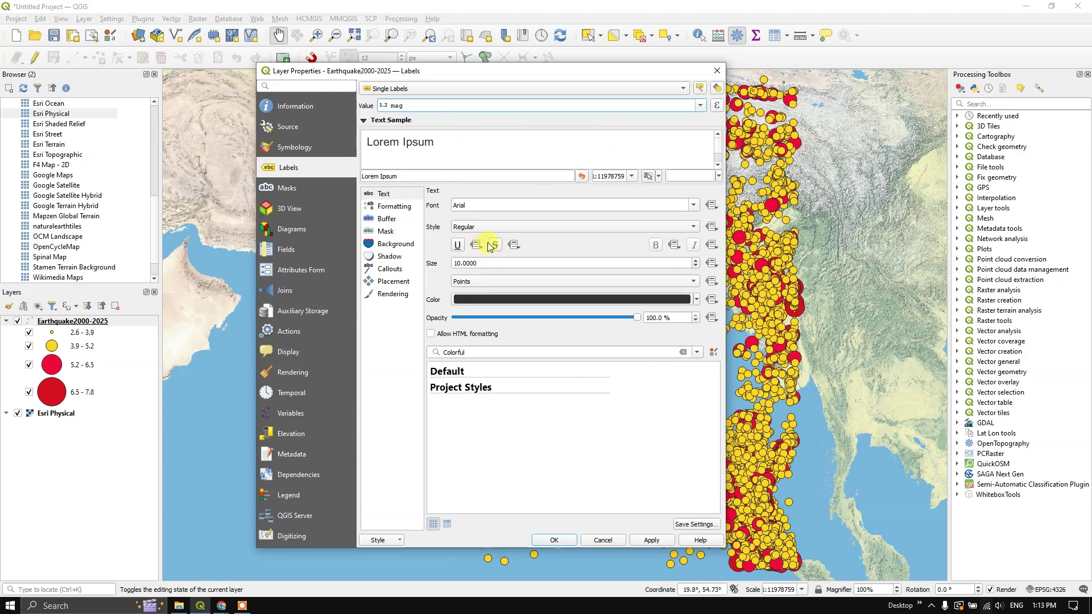
click(651, 540)
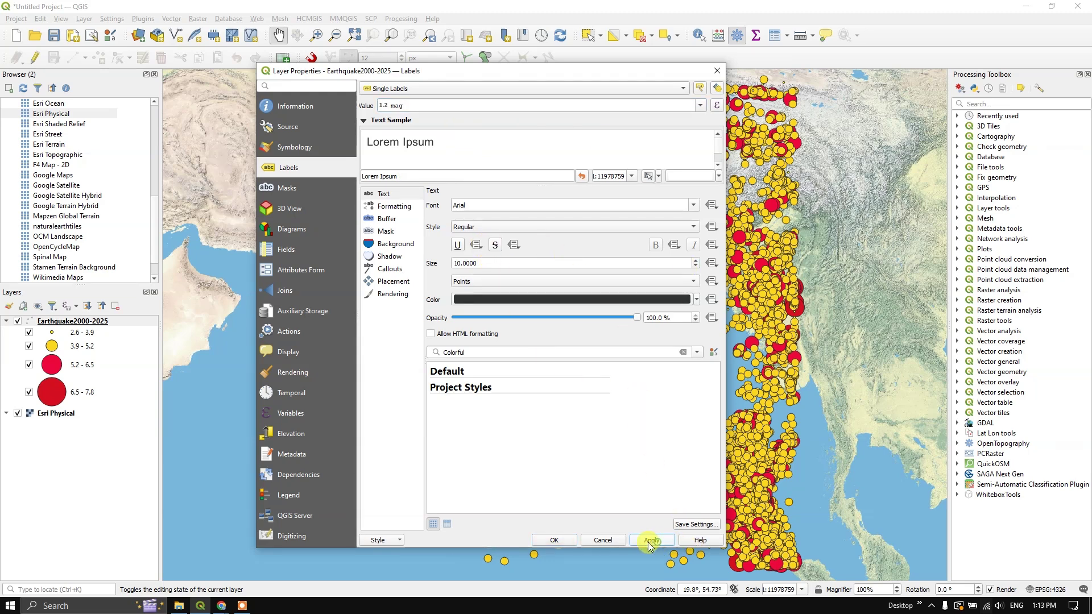
click(556, 540)
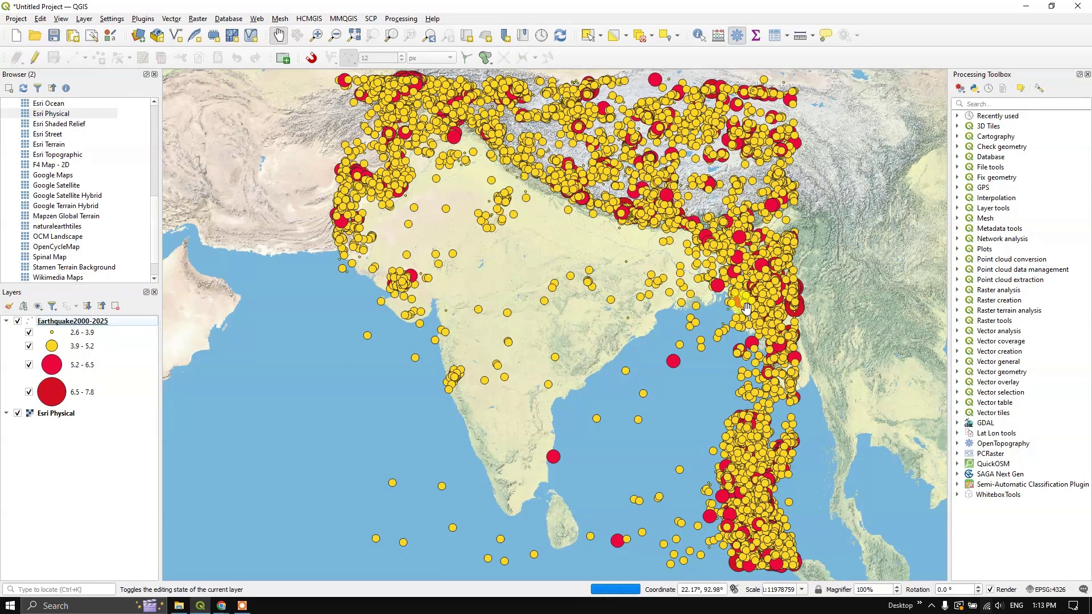
- Zoom the map out to show earthquakes across the whole Indian subcontinent
scroll(671, 362, up, 2)
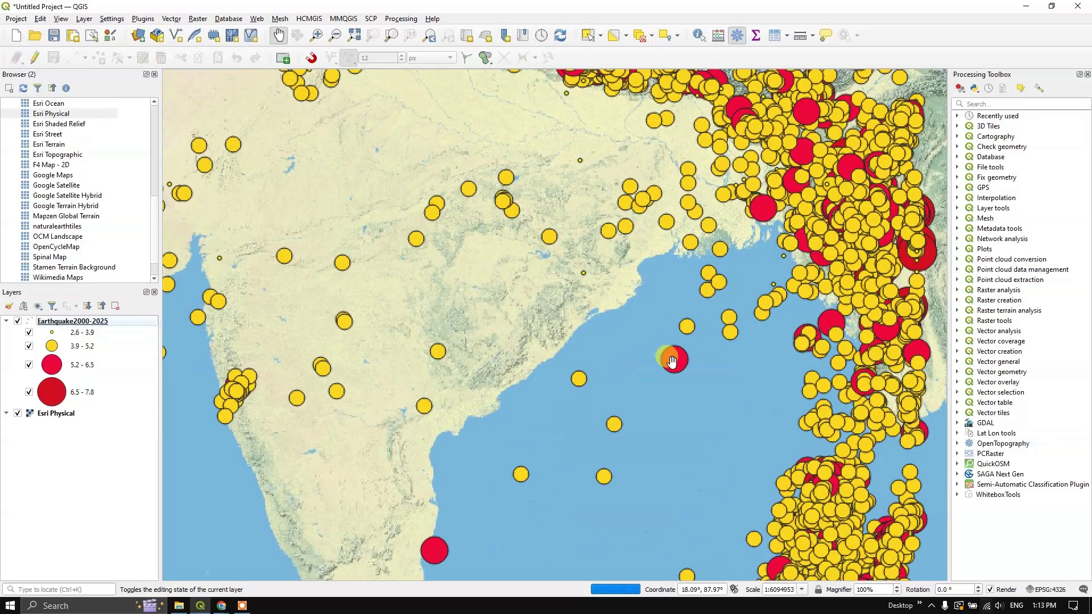
scroll(704, 361, up, 1)
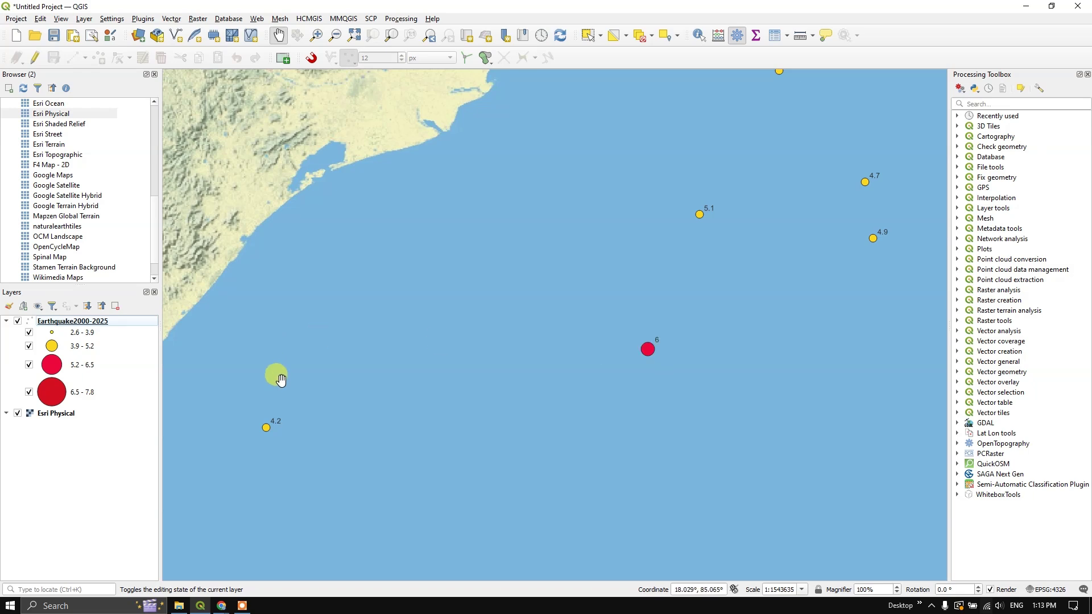
scroll(654, 360, down, 3)
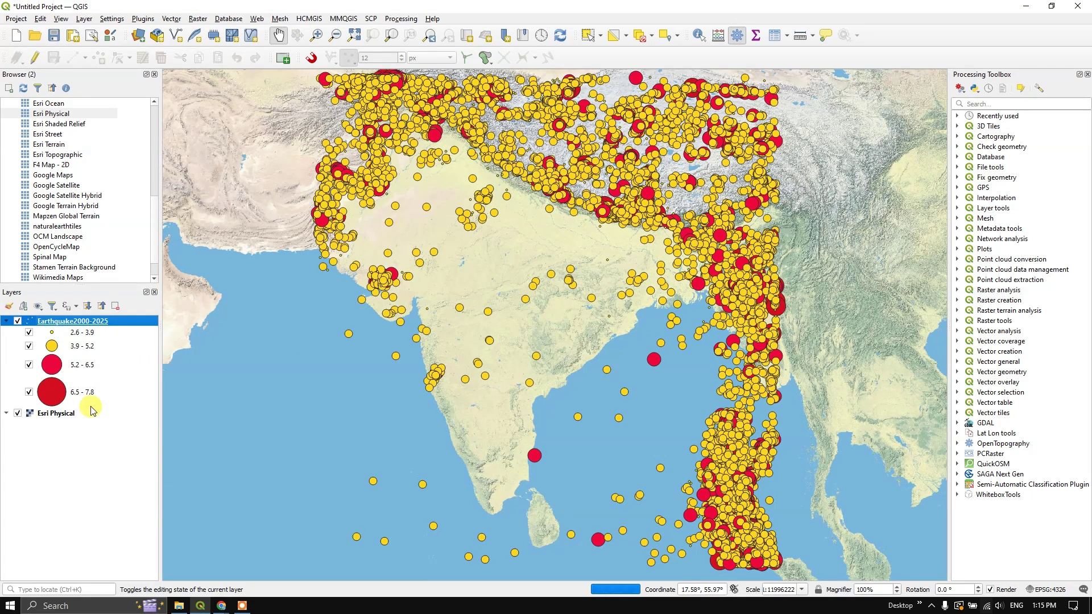
- Set the 2.6–3.9 and 3.9–5.2 magnitude classes to 0 opacity and apply the symbology
right_click(104, 321)
key(Escape)
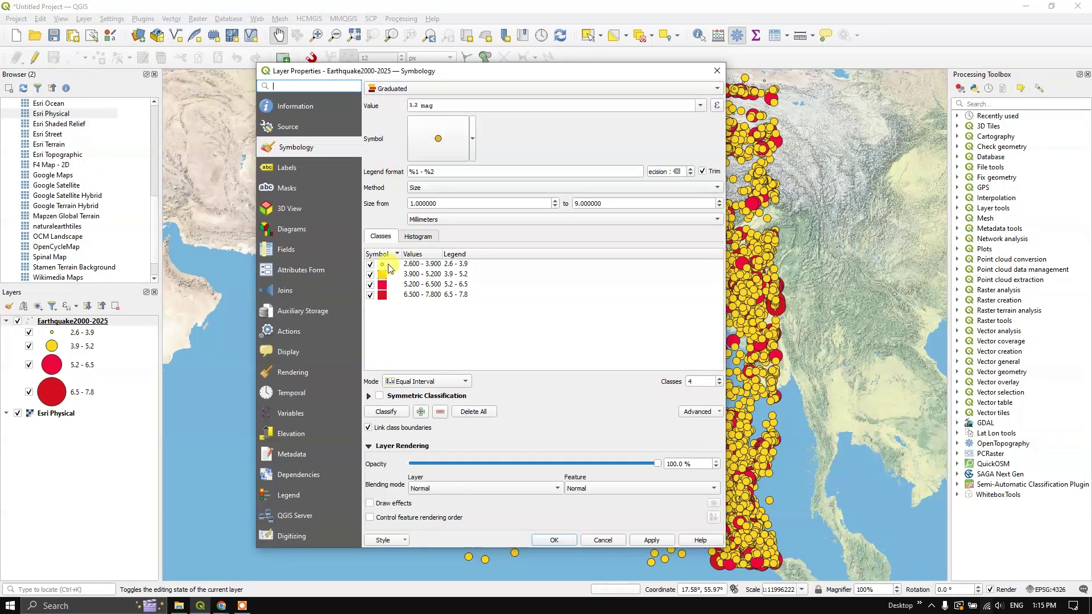
click(383, 265)
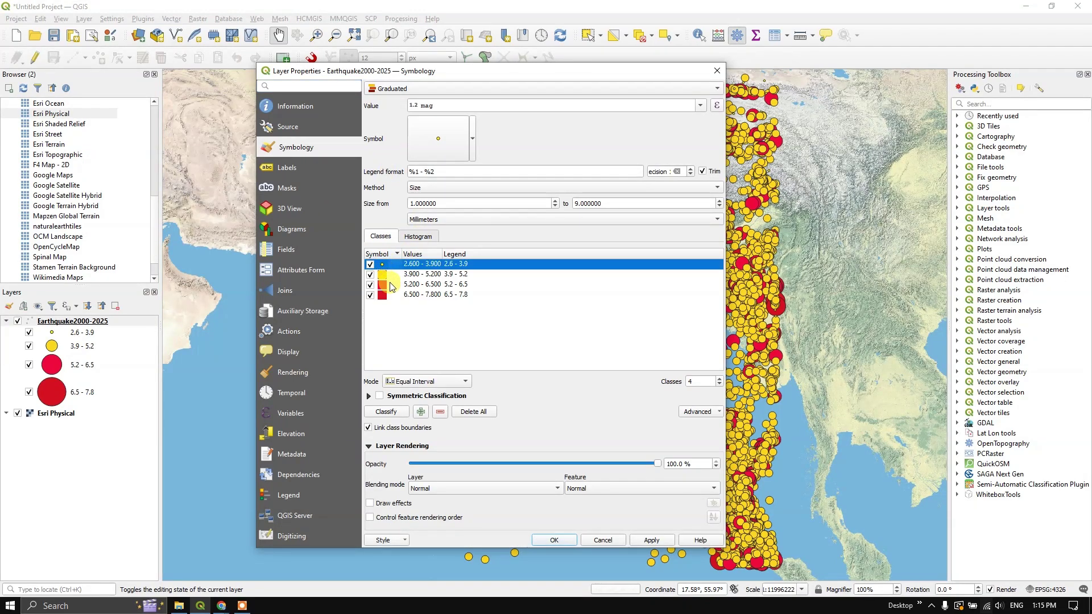
shift+click(408, 275)
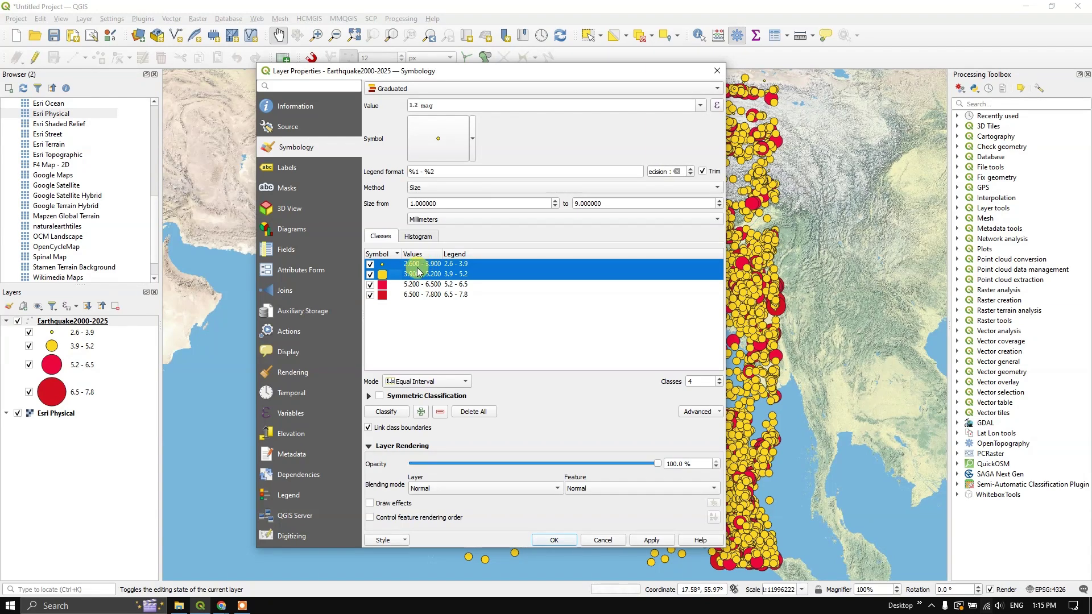
right_click(394, 278)
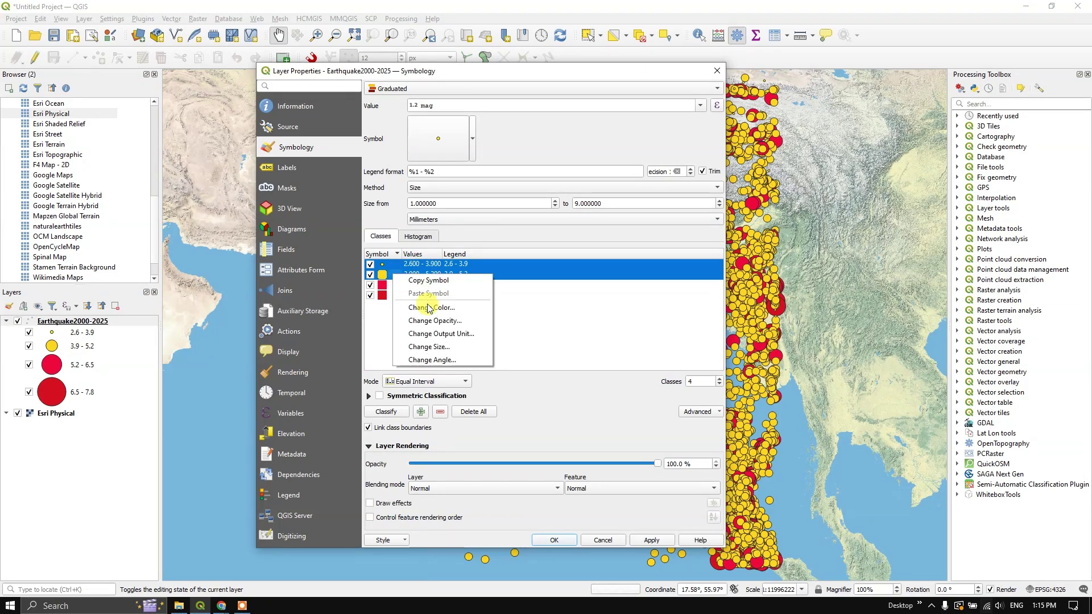
click(436, 321)
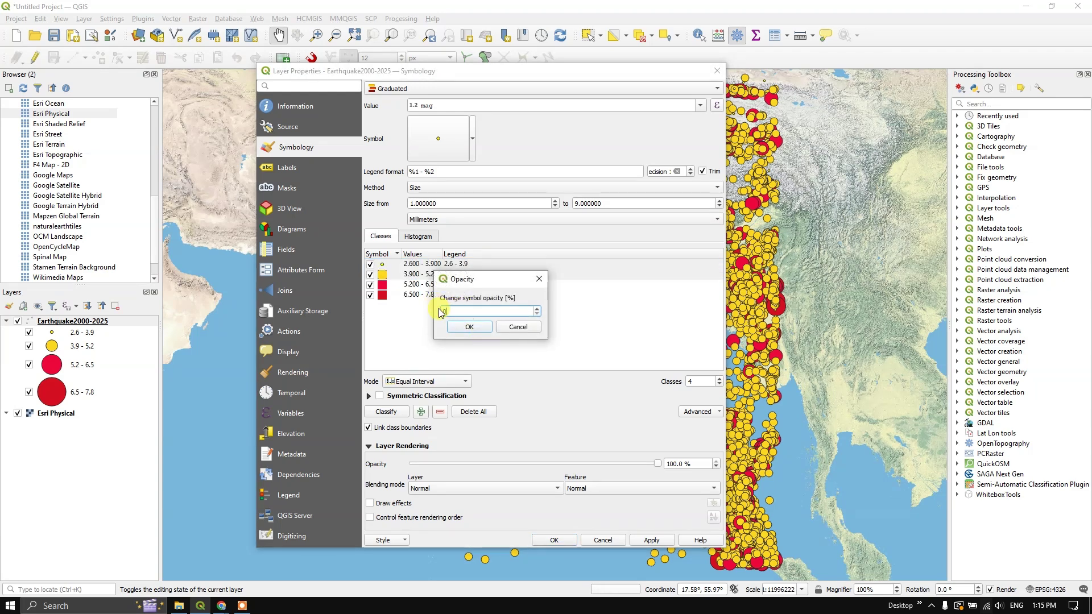
click(467, 326)
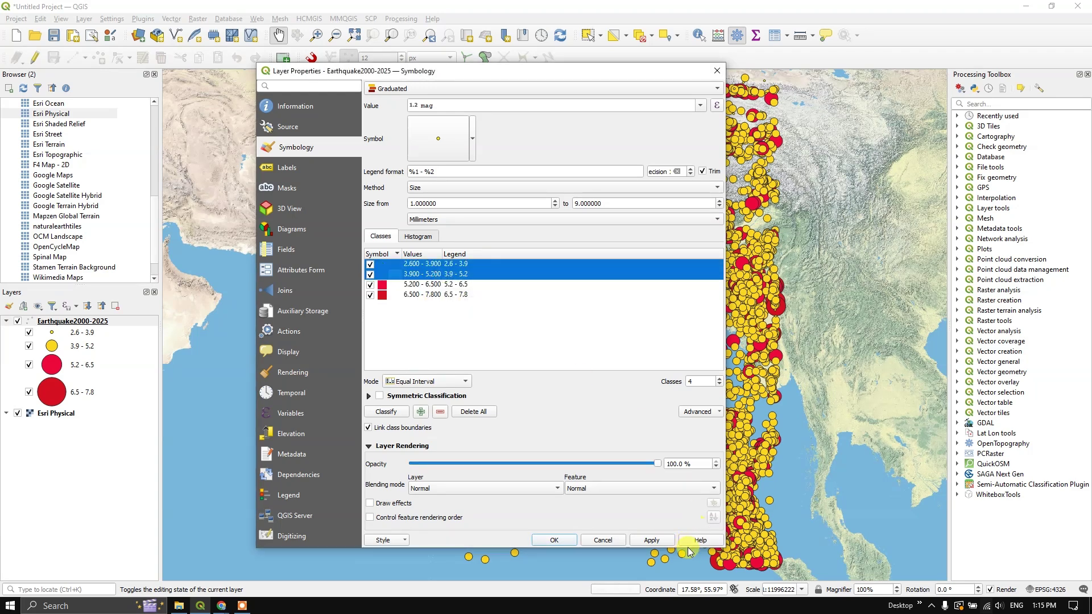
click(660, 543)
click(554, 540)
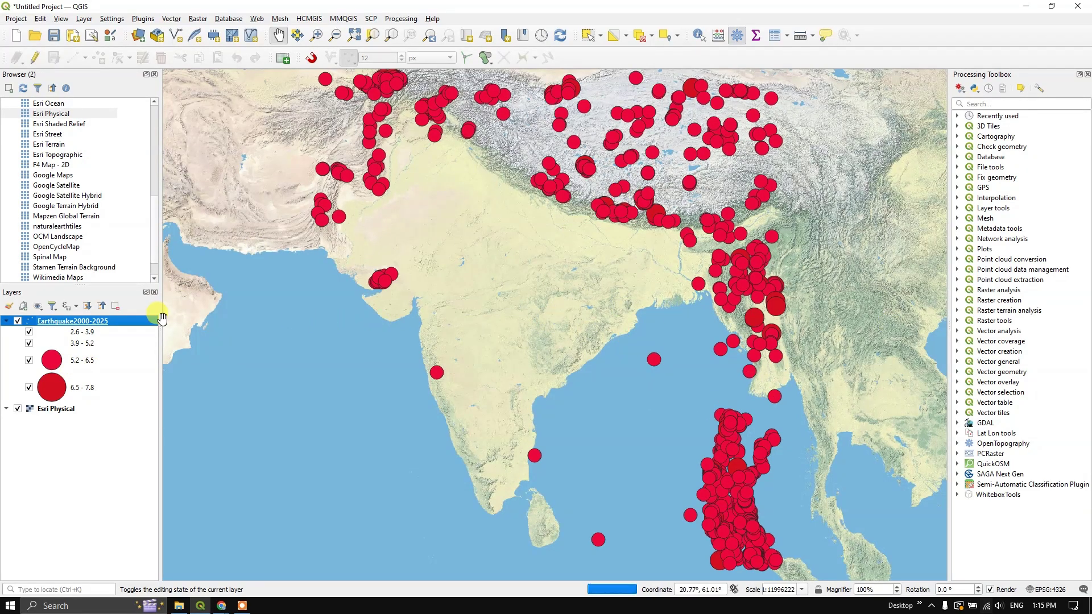
- Open the earthquake attribute table maximized and sort the records by time, oldest first
right_click(91, 321)
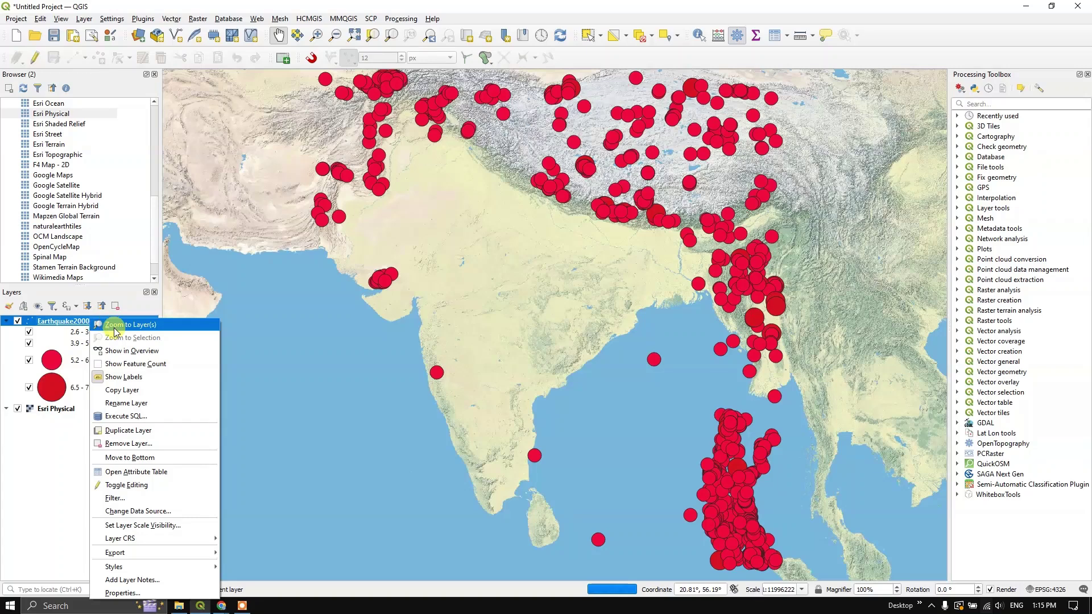
click(137, 472)
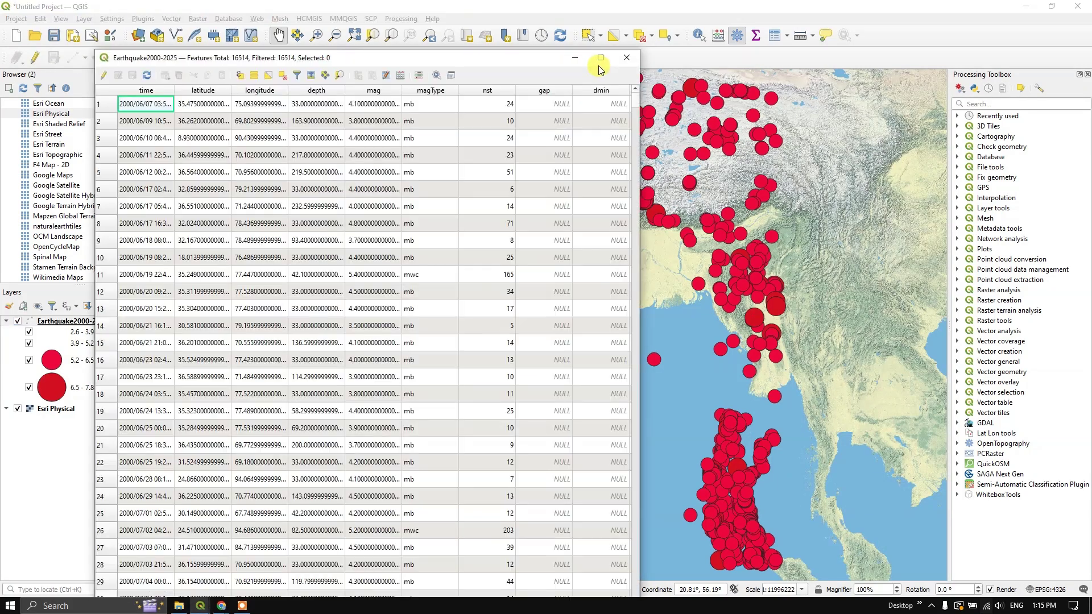
click(599, 59)
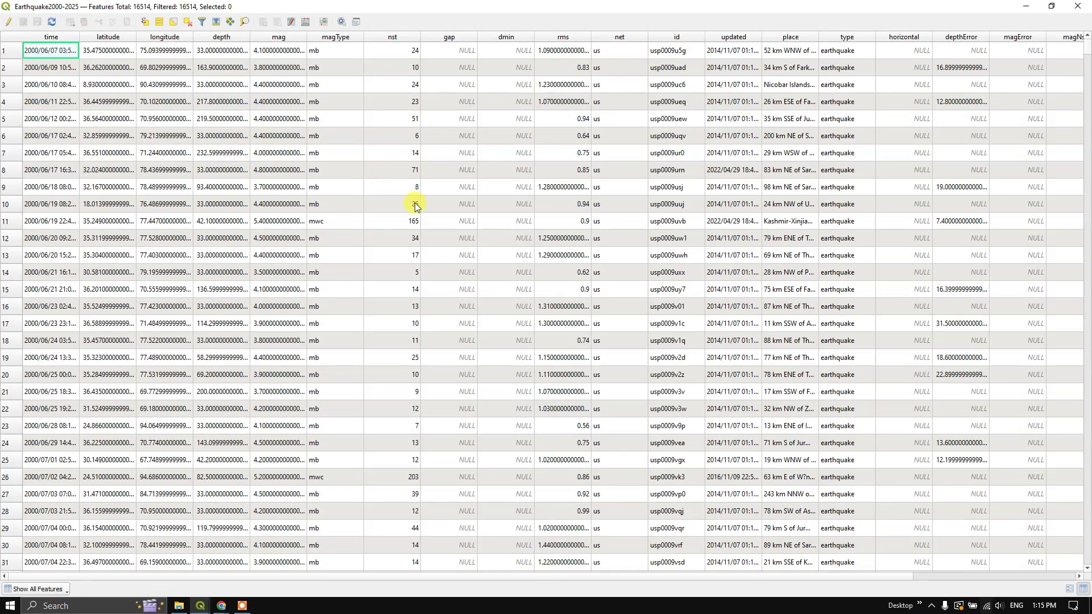
scroll(422, 207, down, 6)
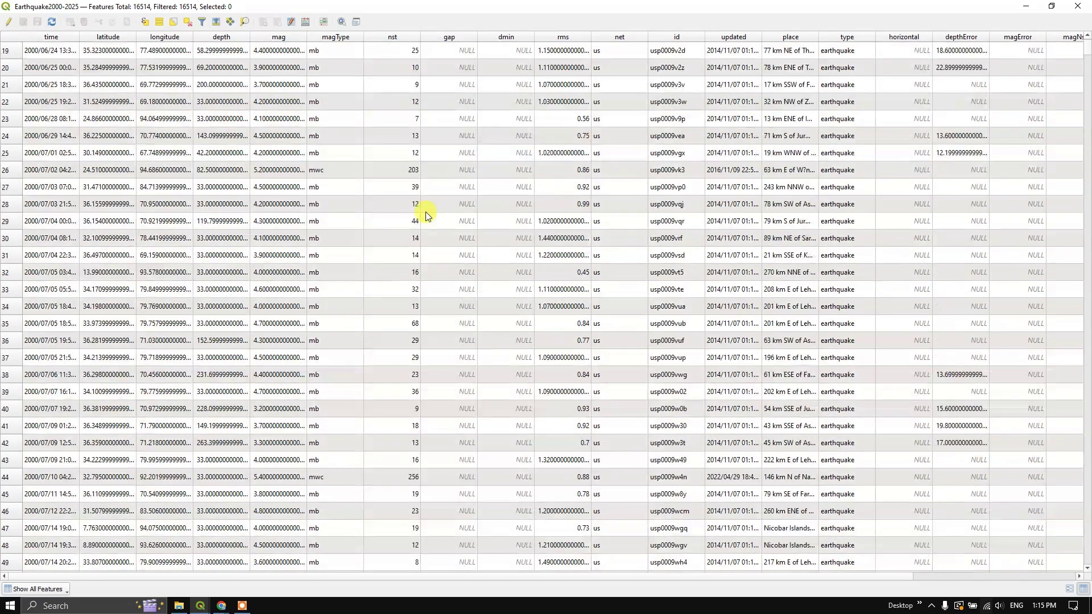
key(ctrl+Home)
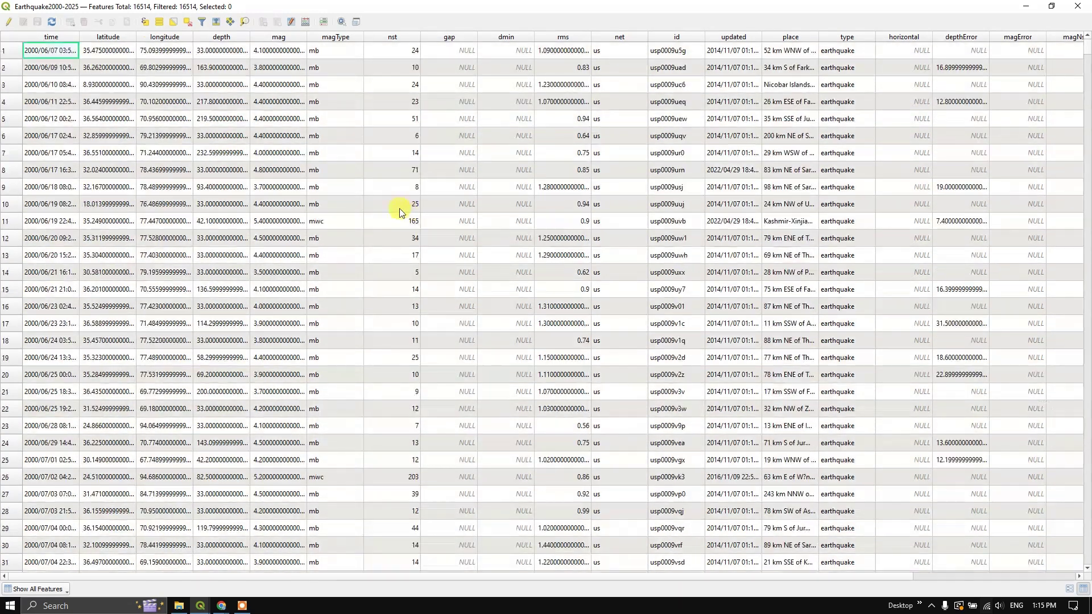
click(54, 38)
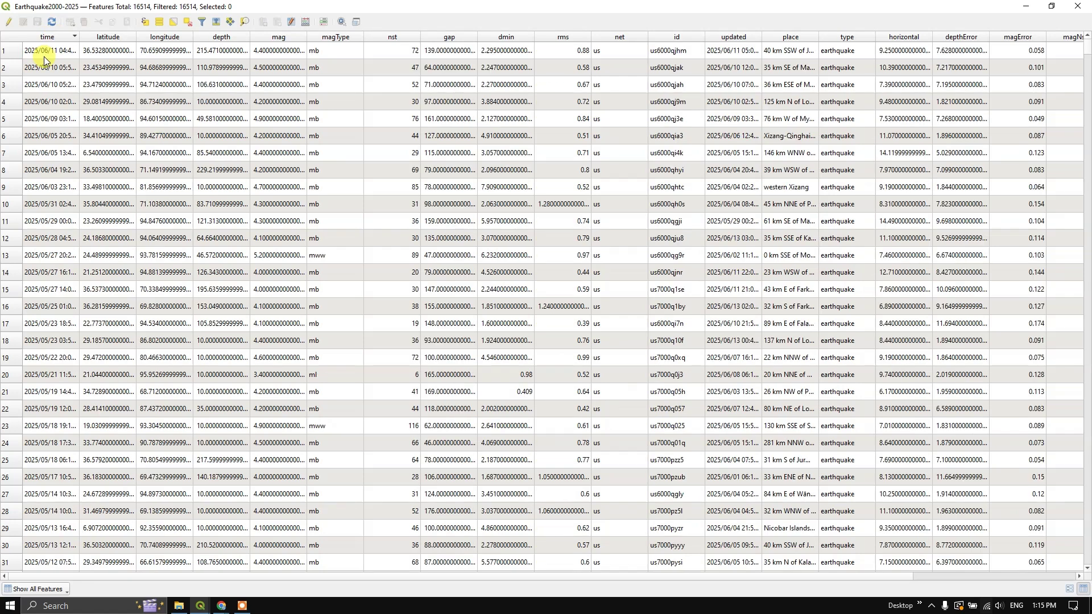
click(56, 39)
click(55, 38)
click(45, 37)
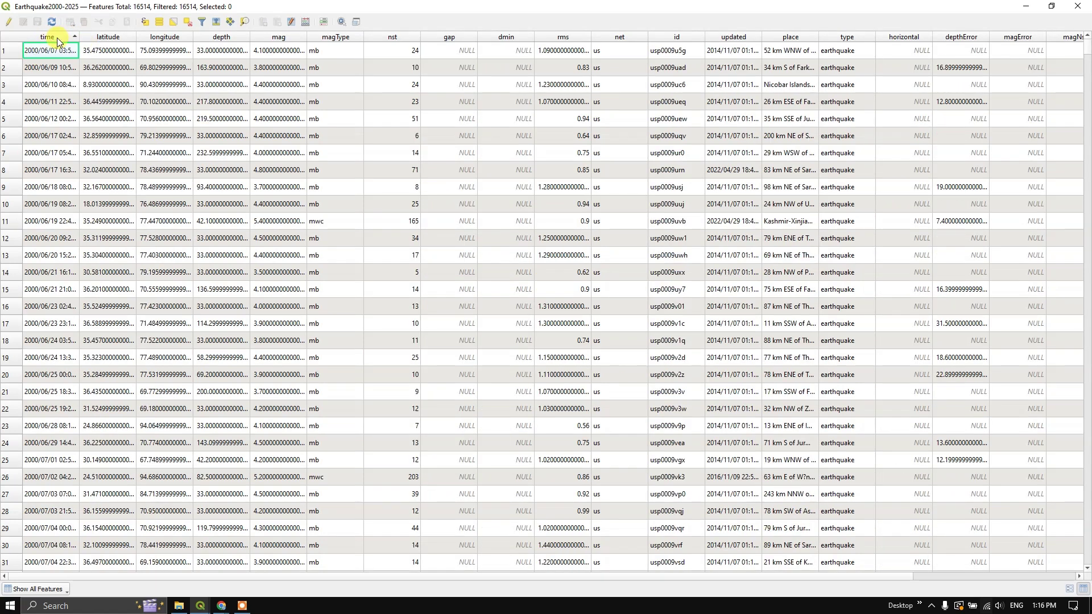
- Select rows 1 through 207, all earthquakes recorded in 2000
click(10, 52)
scroll(93, 186, down, 20)
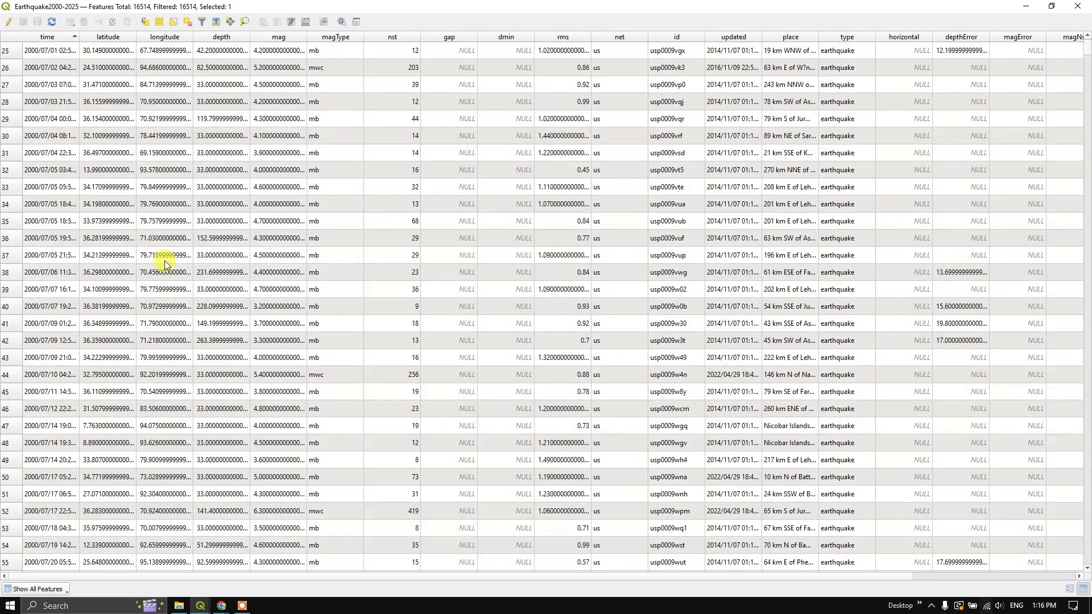
scroll(200, 336, down, 20)
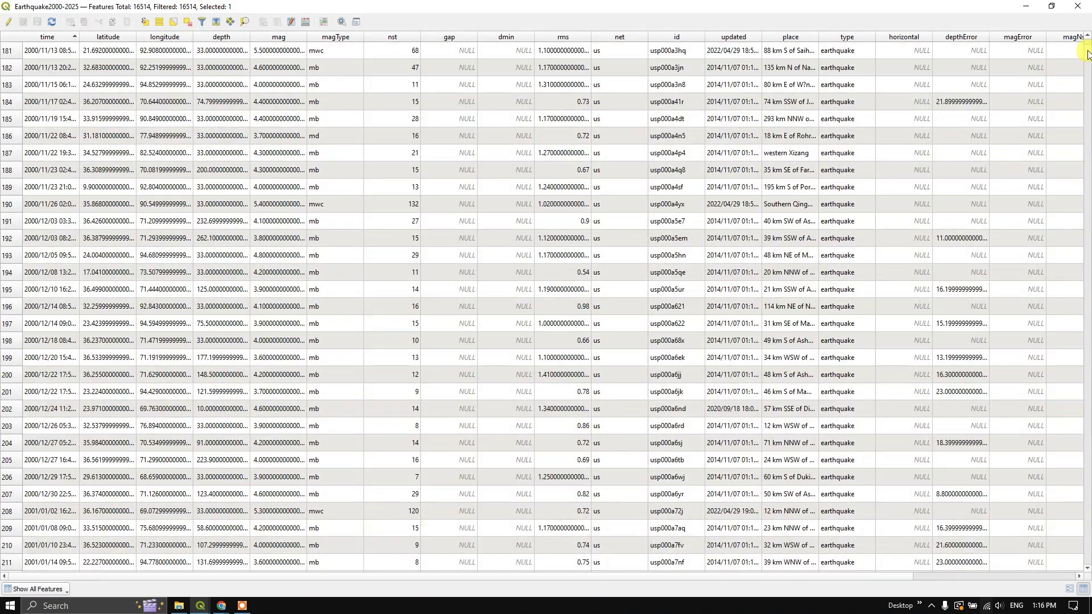
drag(1087, 52, 1088, 67)
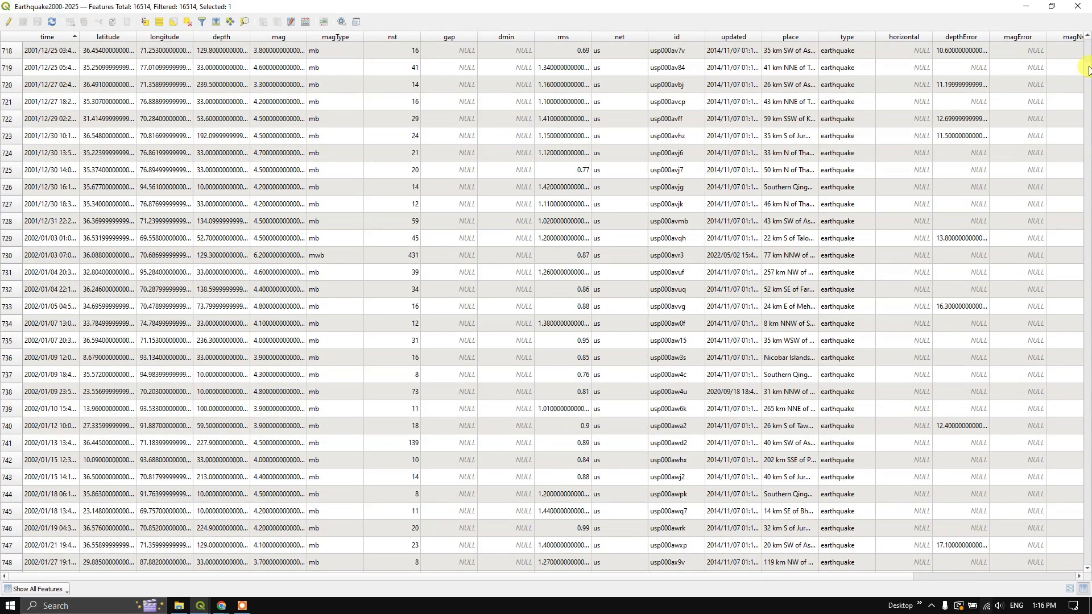
scroll(493, 121, up, 18)
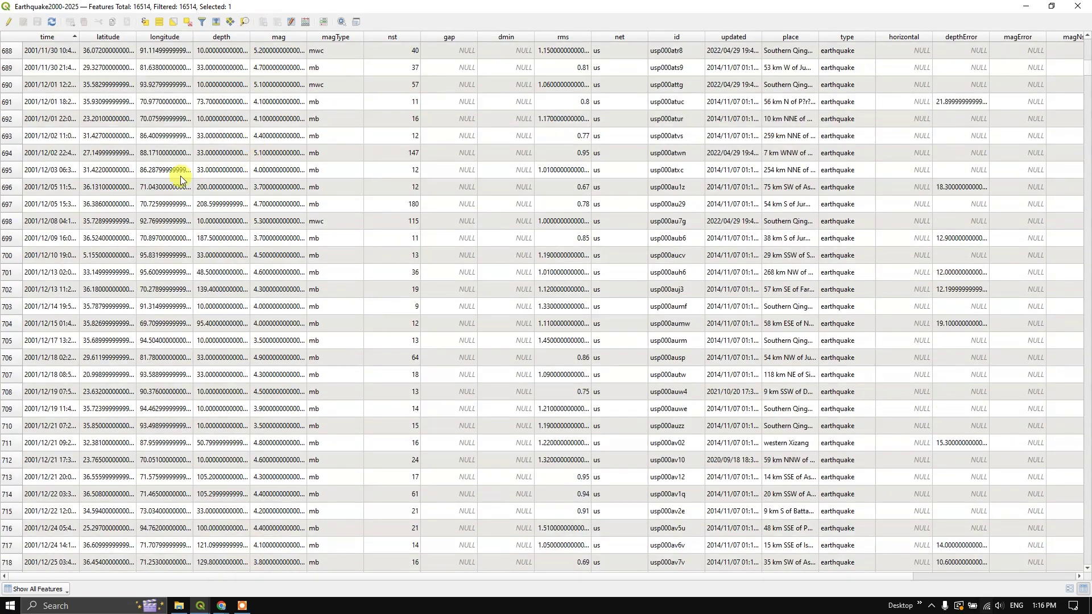
scroll(180, 176, up, 20)
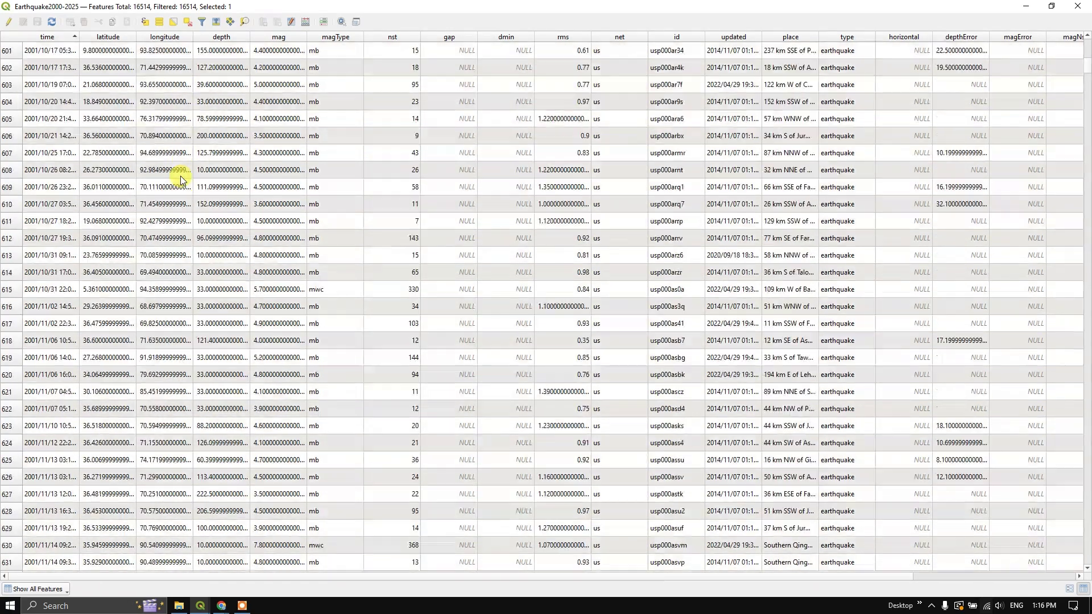
scroll(178, 180, up, 20)
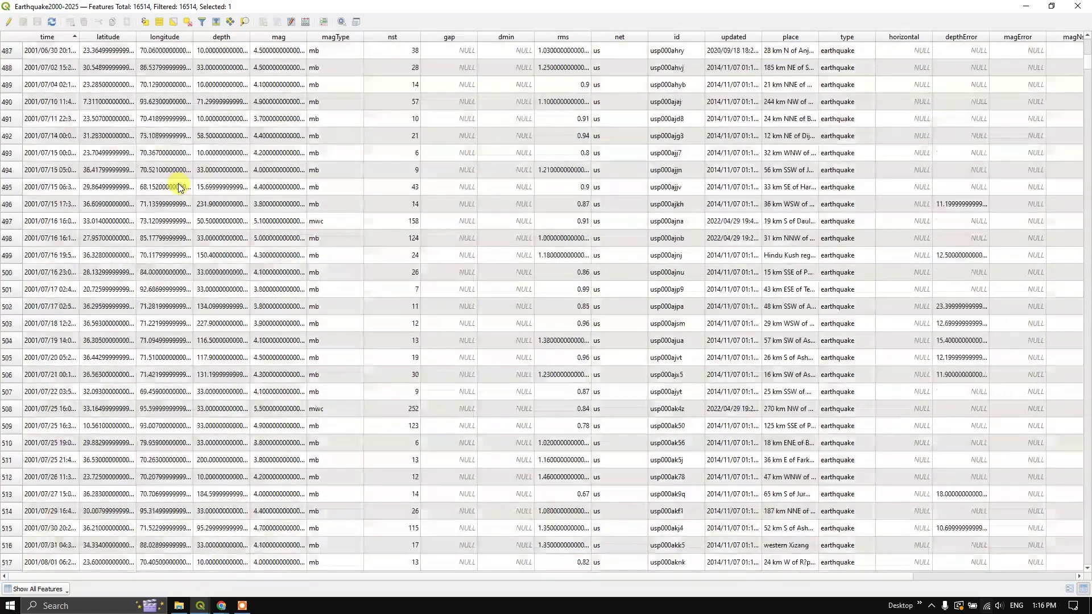
scroll(179, 186, up, 20)
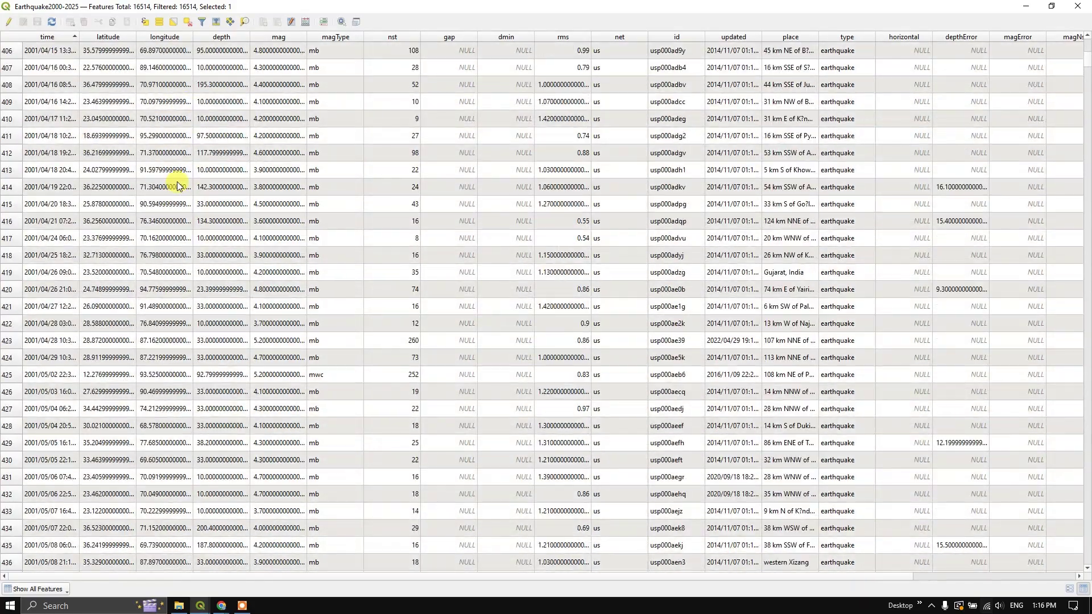
scroll(178, 187, up, 20)
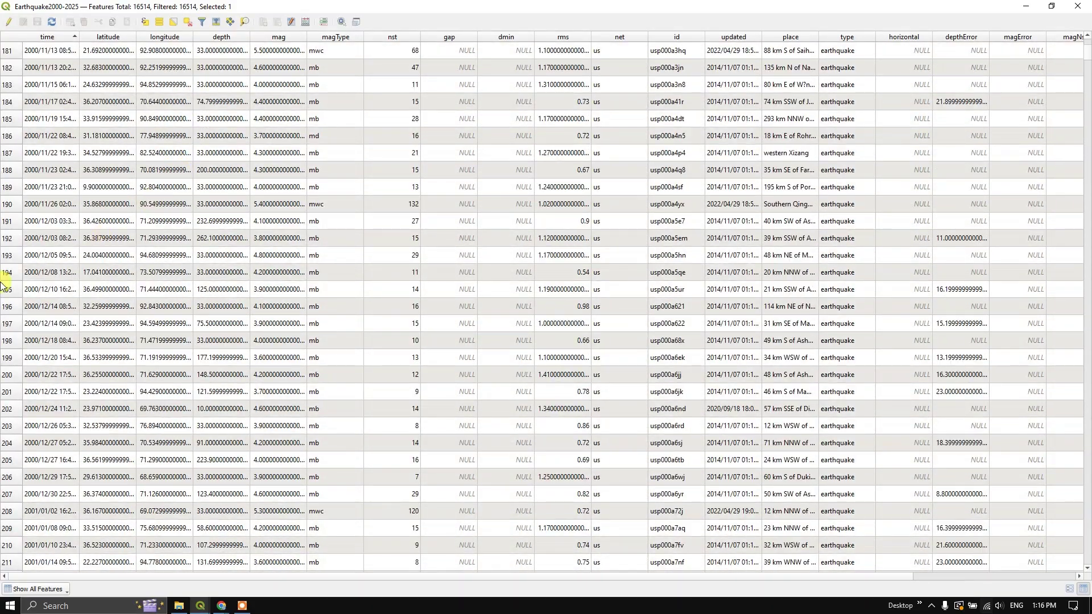
shift+click(12, 495)
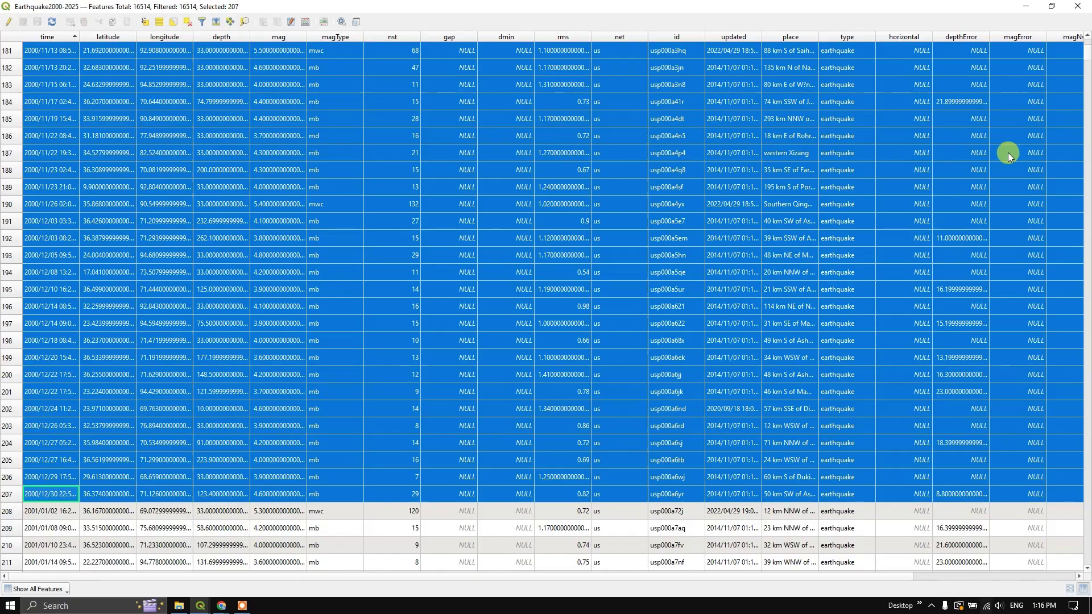
click(1077, 6)
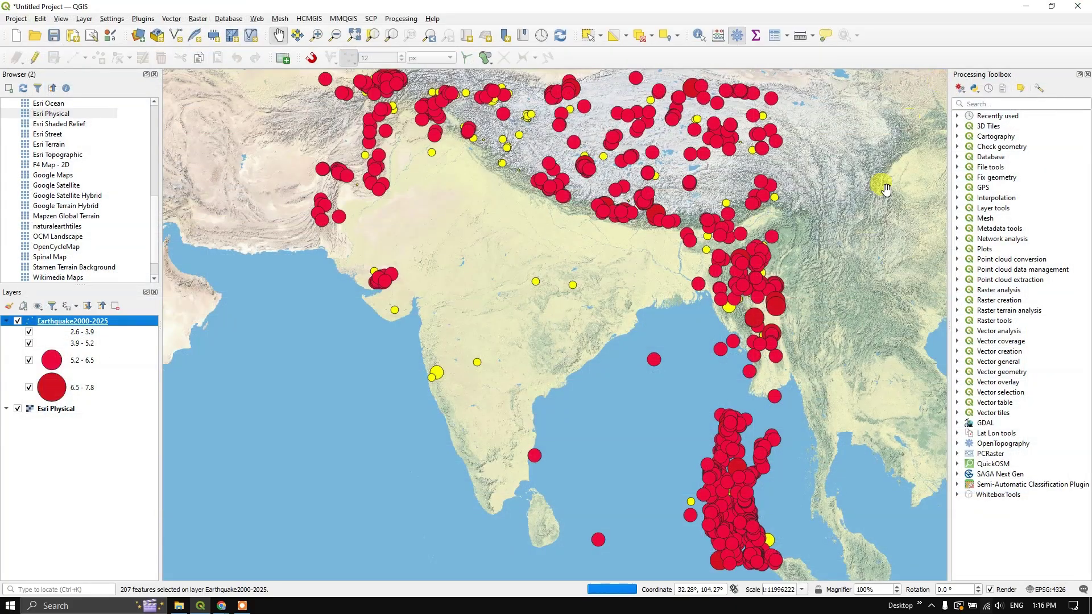